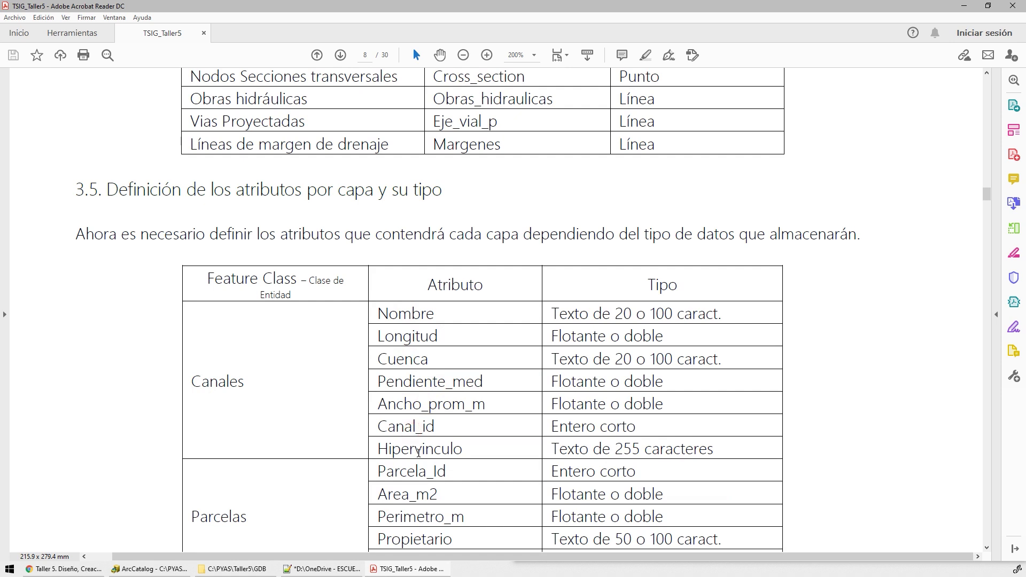
- Examine the attributes and data types listed for the Canales feature class in section 3.5, from Nombre to Hipervinculo
click(419, 452)
click(449, 383)
click(431, 400)
click(618, 313)
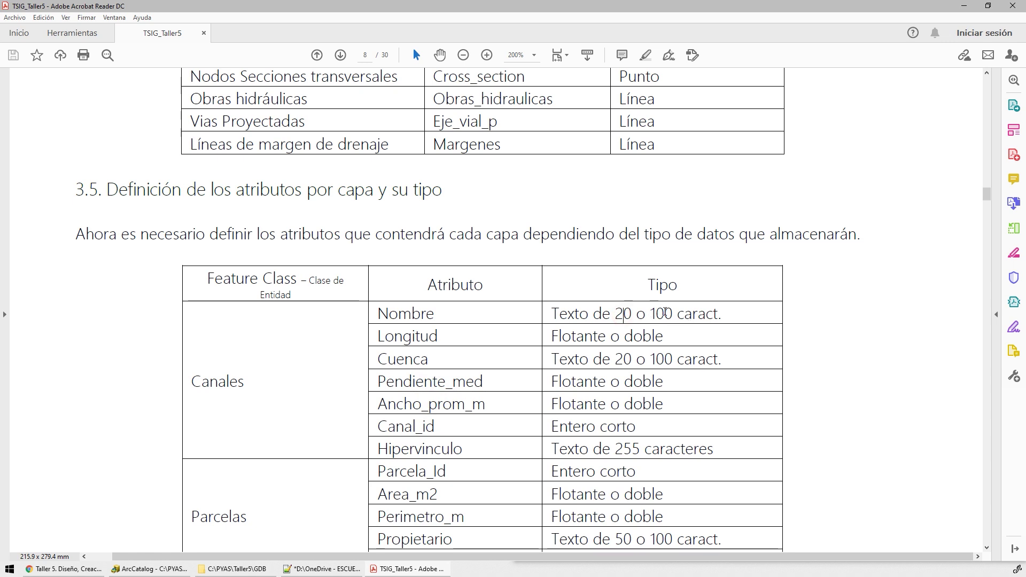
click(666, 313)
double_click(421, 337)
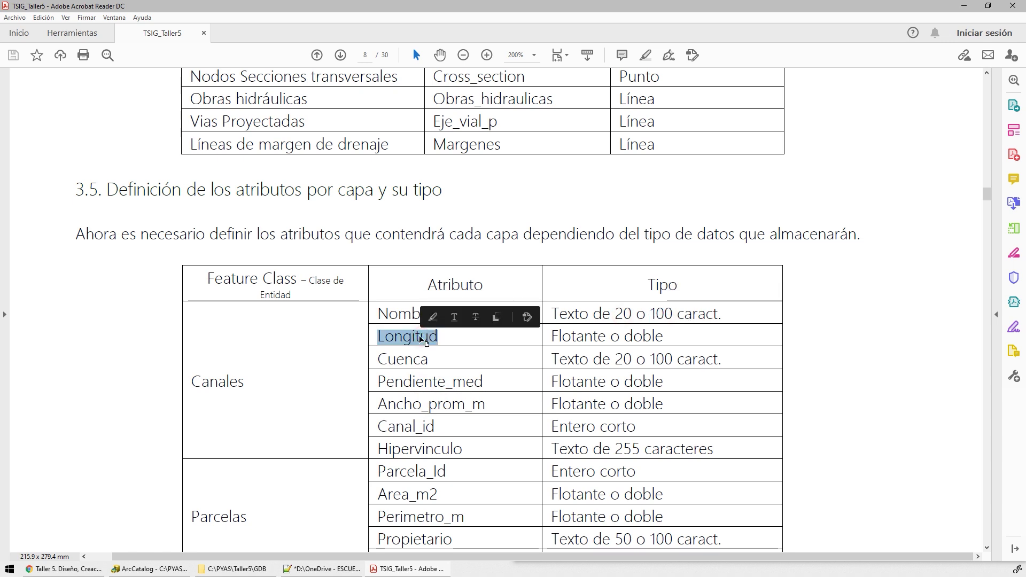
click(653, 337)
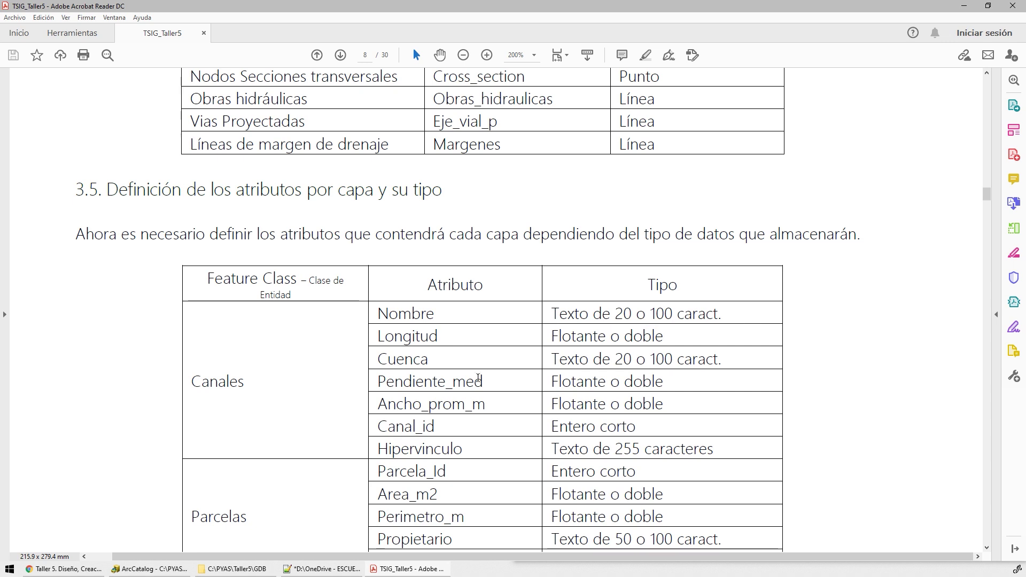
double_click(642, 382)
click(471, 404)
double_click(644, 403)
click(479, 428)
drag(555, 427, 635, 430)
double_click(412, 451)
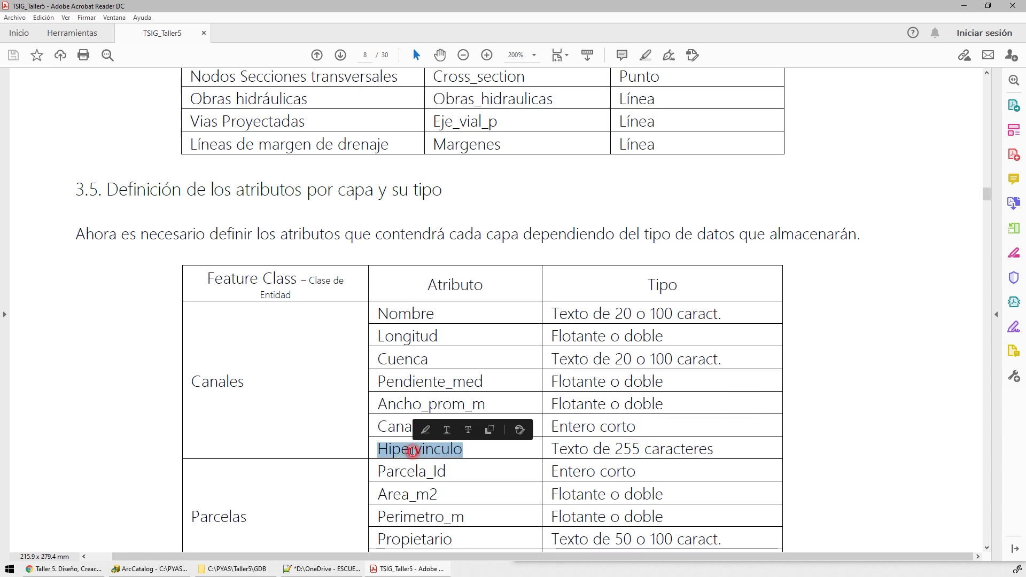
click(556, 451)
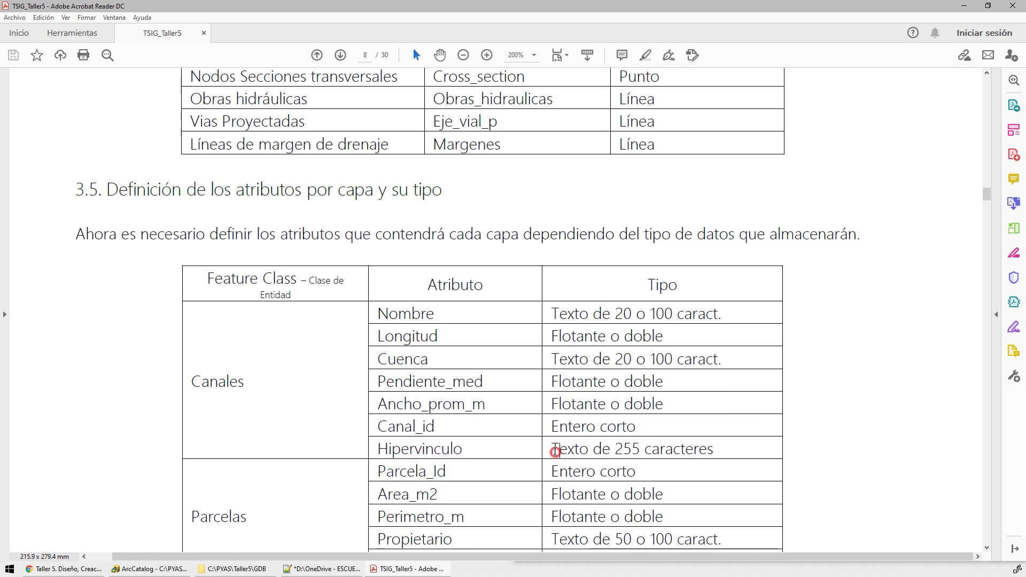
double_click(555, 452)
drag(555, 452, 722, 454)
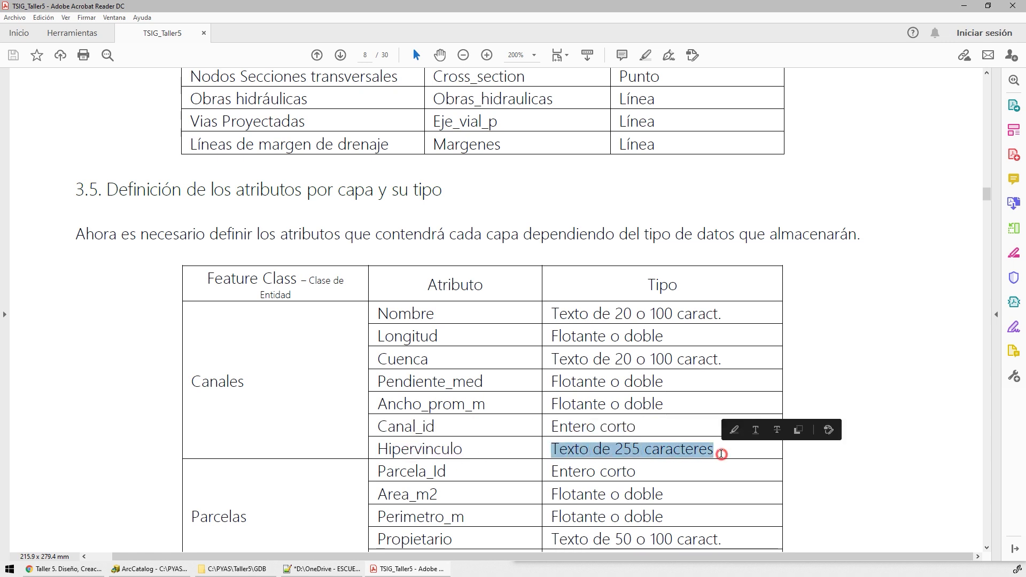
- Switch to ArcCatalog, open the properties of the Canales feature class and inspect its existing fields and data types
click(742, 15)
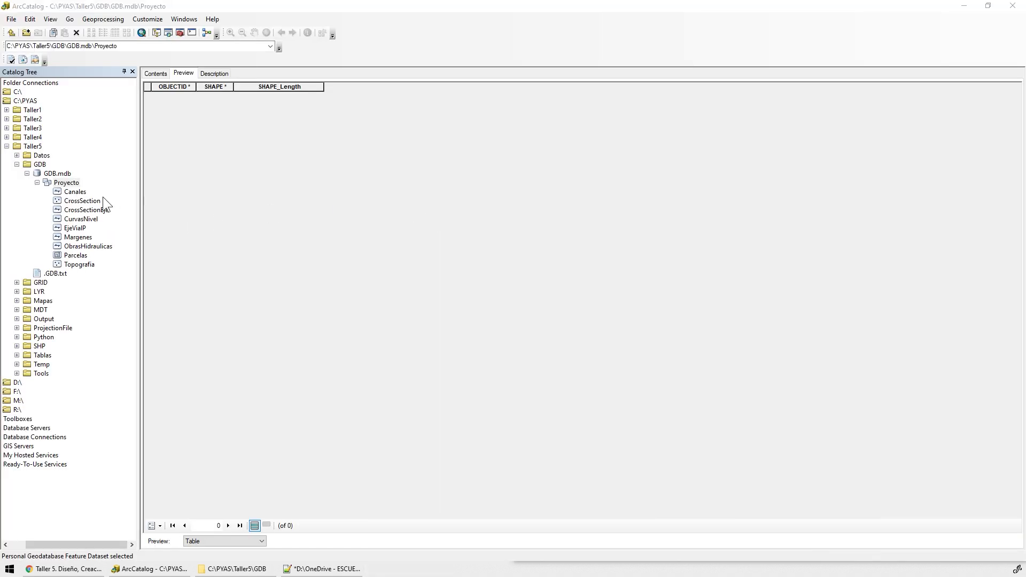
right_click(79, 191)
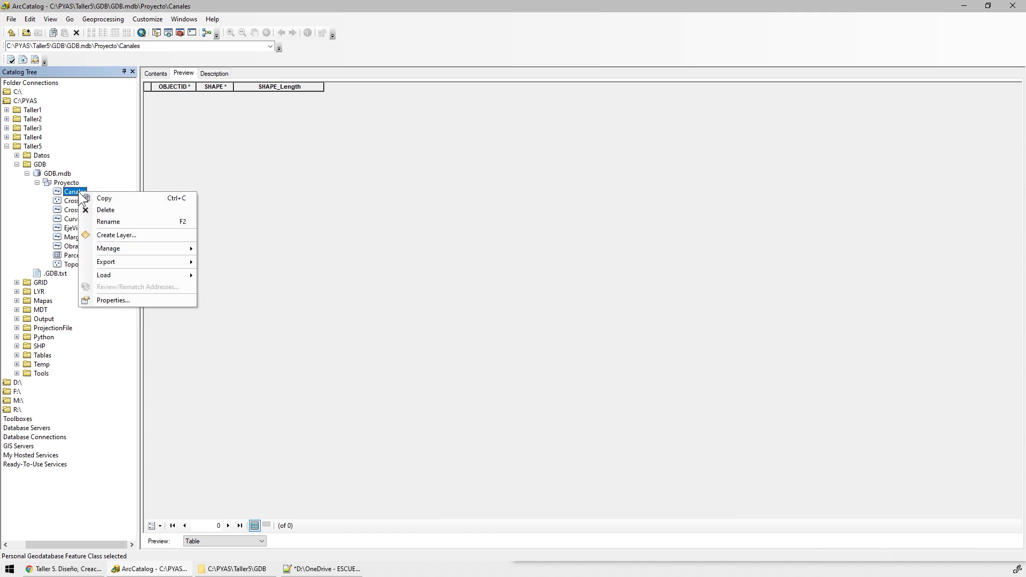
click(124, 300)
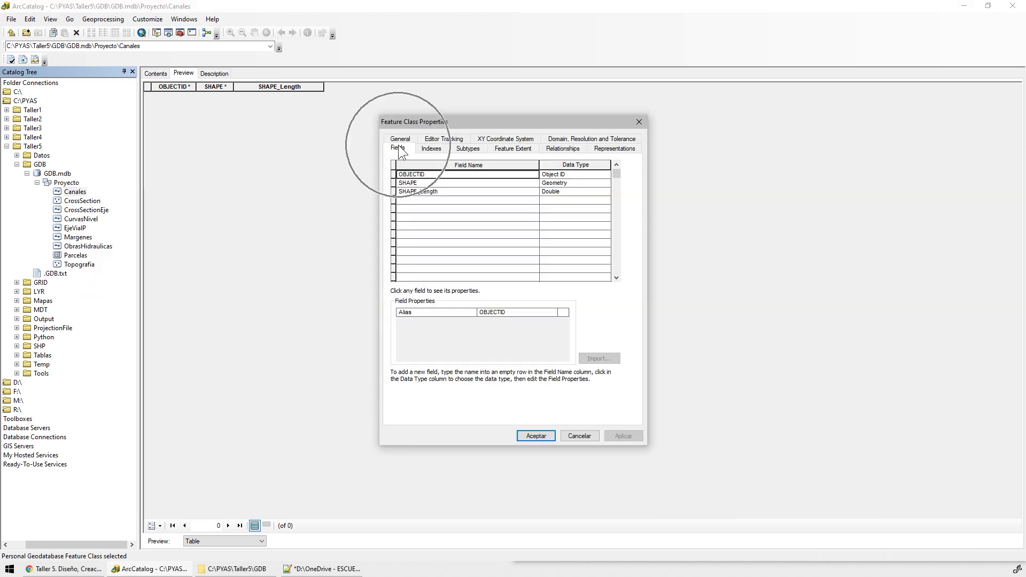
click(406, 200)
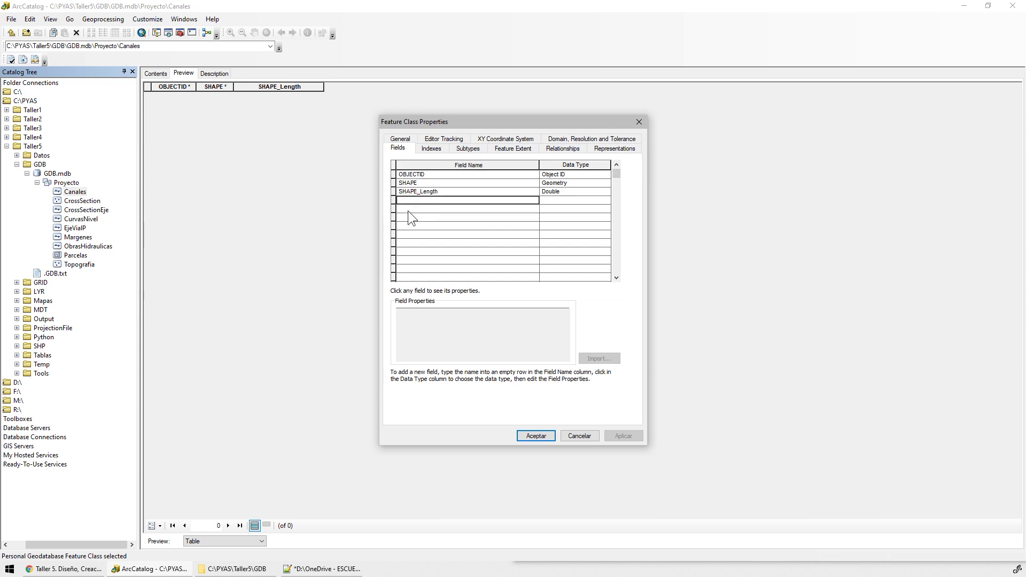
click(394, 175)
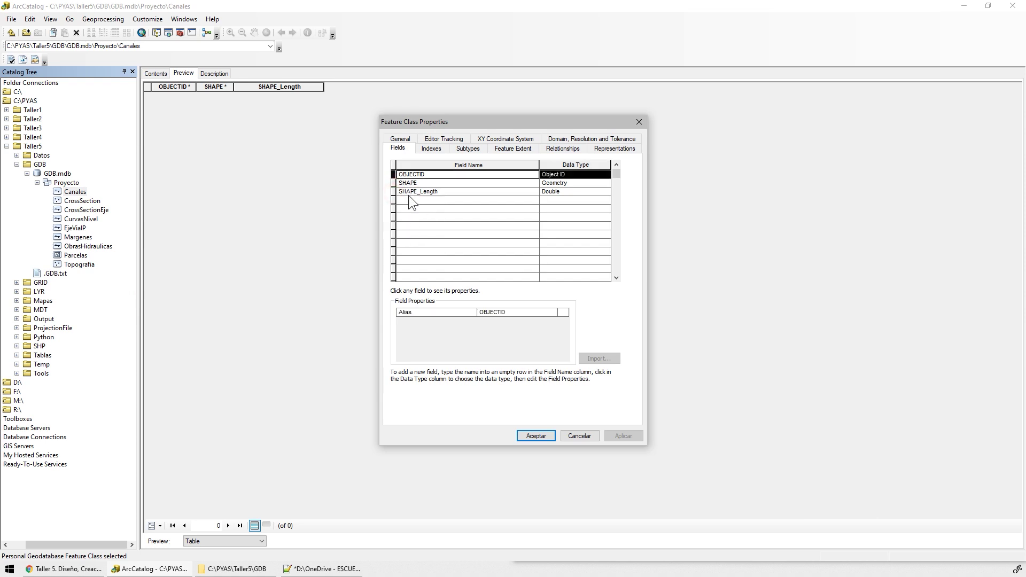
click(567, 193)
click(570, 183)
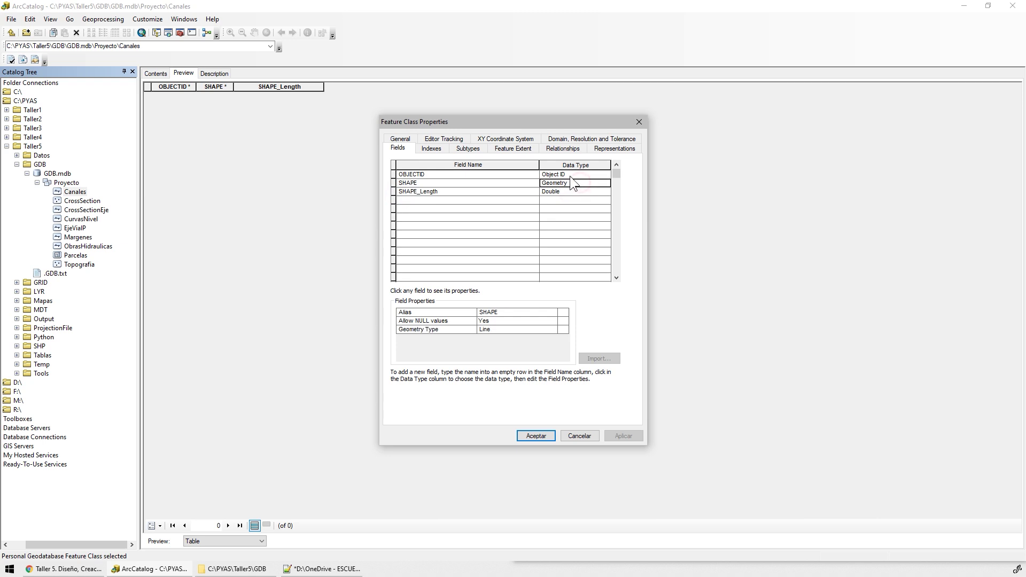
click(574, 192)
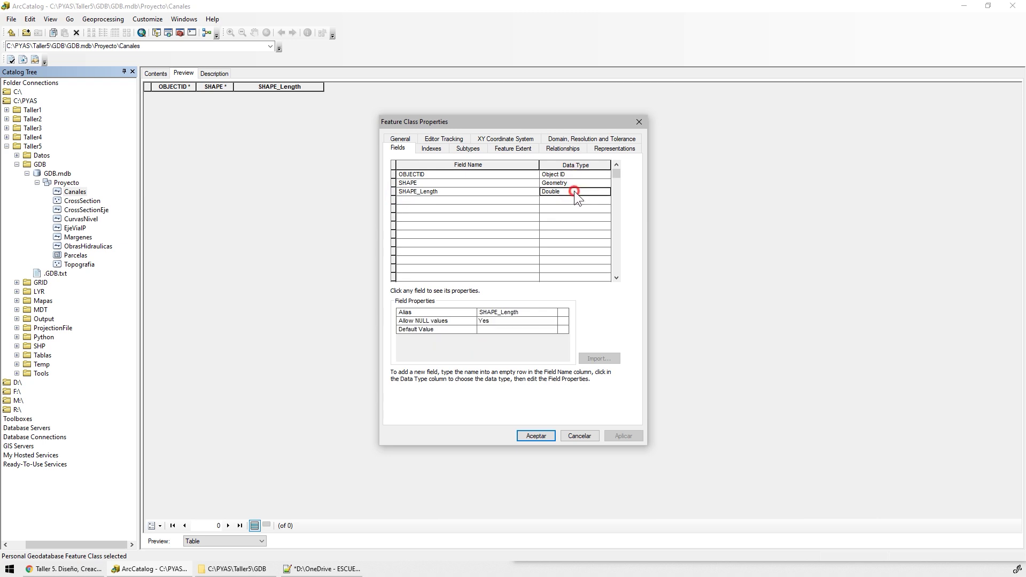
- Add a field named Nombre to Canales with the Text data type and a length of 100
click(426, 200)
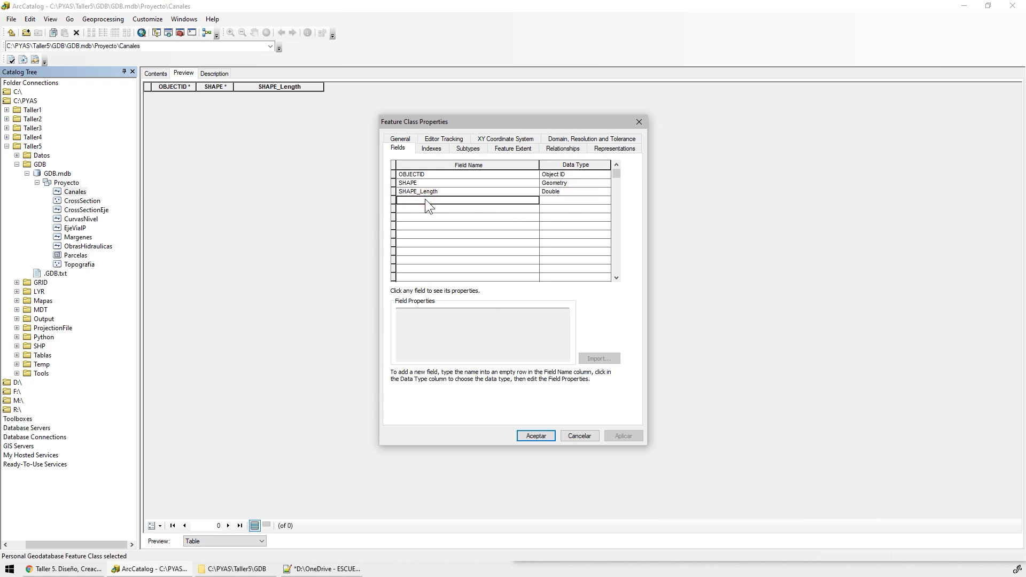
click(416, 202)
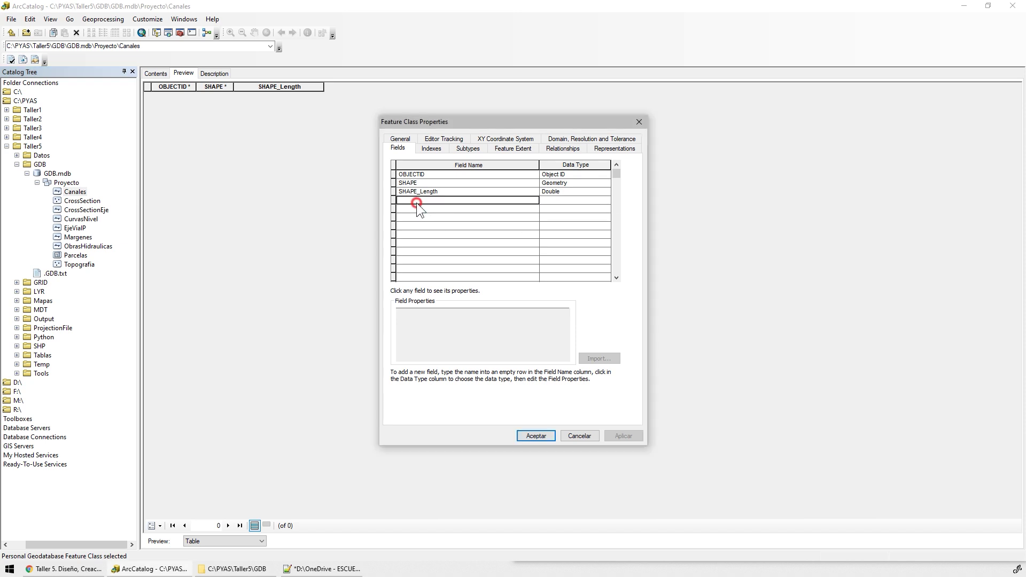
text(Nombre)
click(546, 201)
click(605, 201)
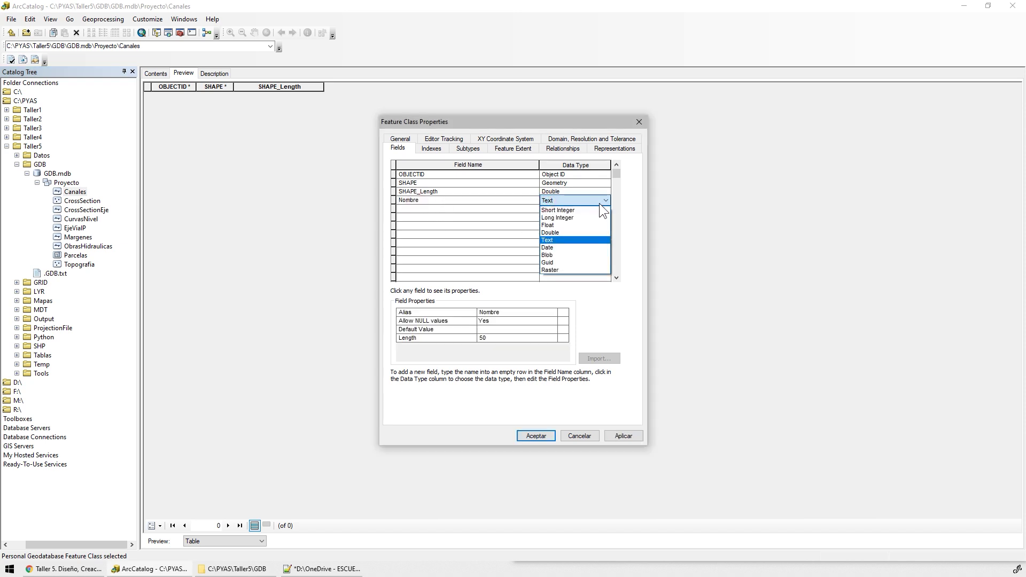
click(553, 241)
click(493, 339)
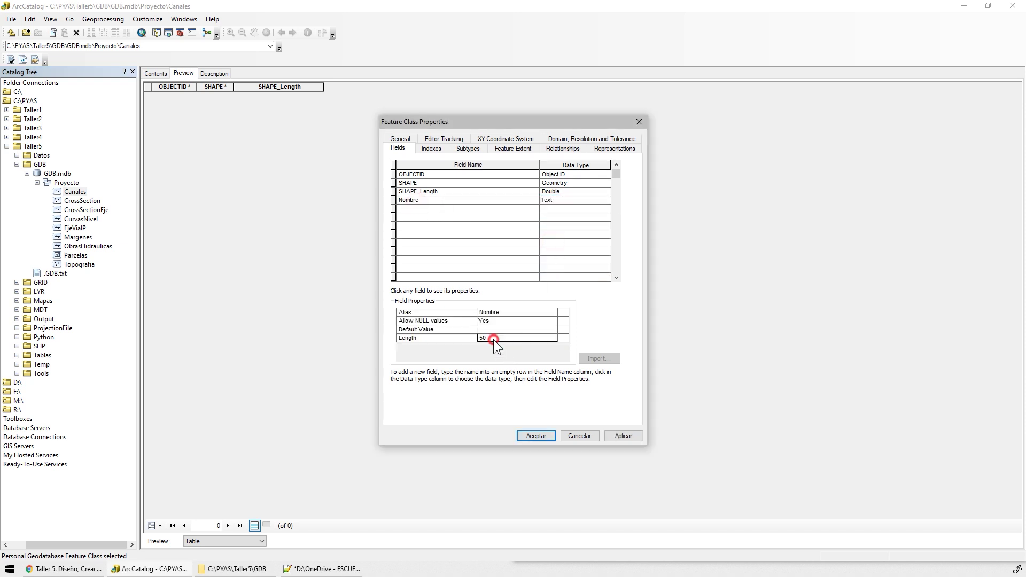
click(471, 339)
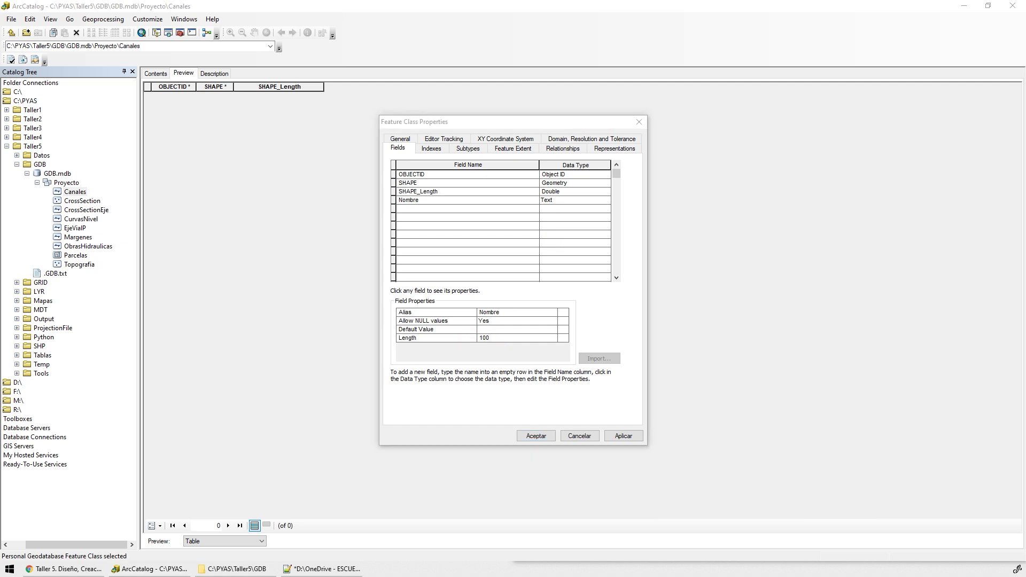
- Add a field named Longitud to Canales with the Double data type
click(428, 206)
text(Longitud)
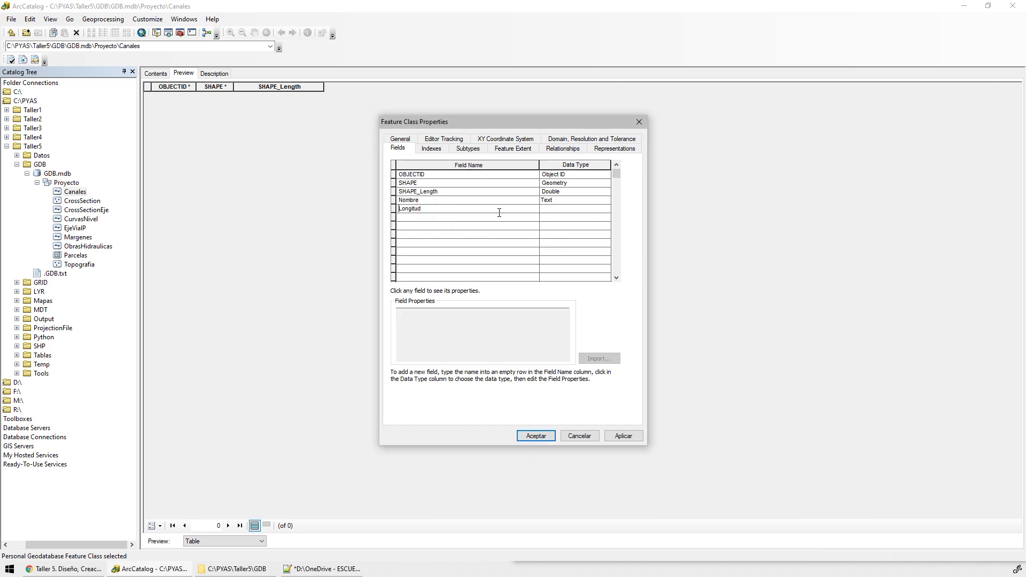
click(553, 210)
click(608, 208)
click(607, 207)
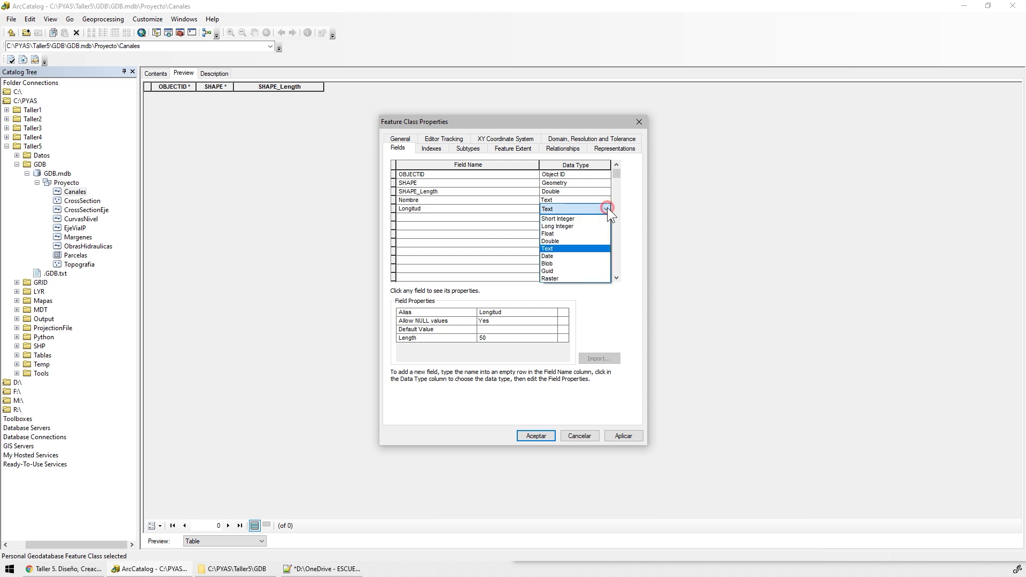
click(557, 241)
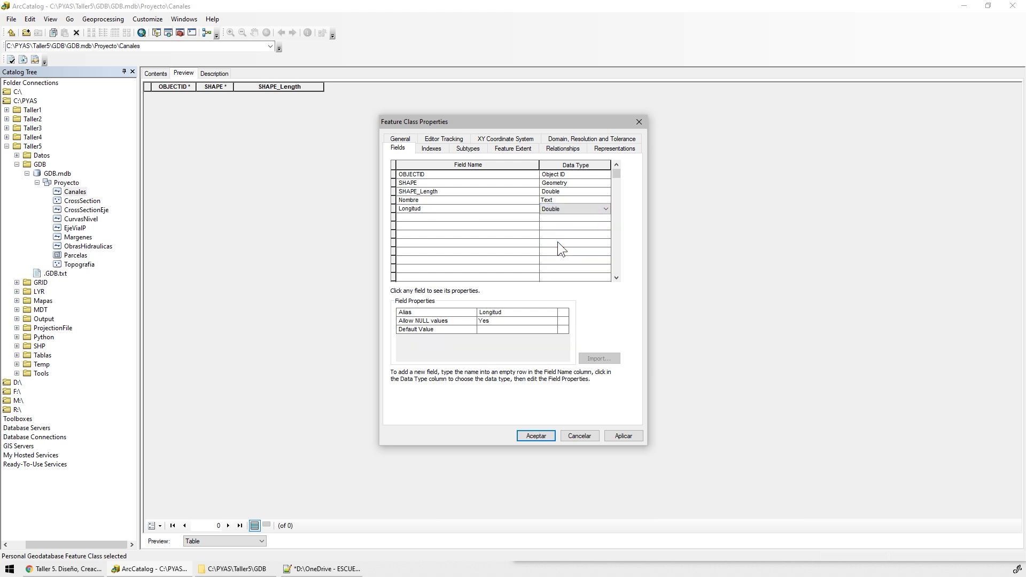
- Rename the Longitud field as Longitudm
click(422, 192)
click(421, 209)
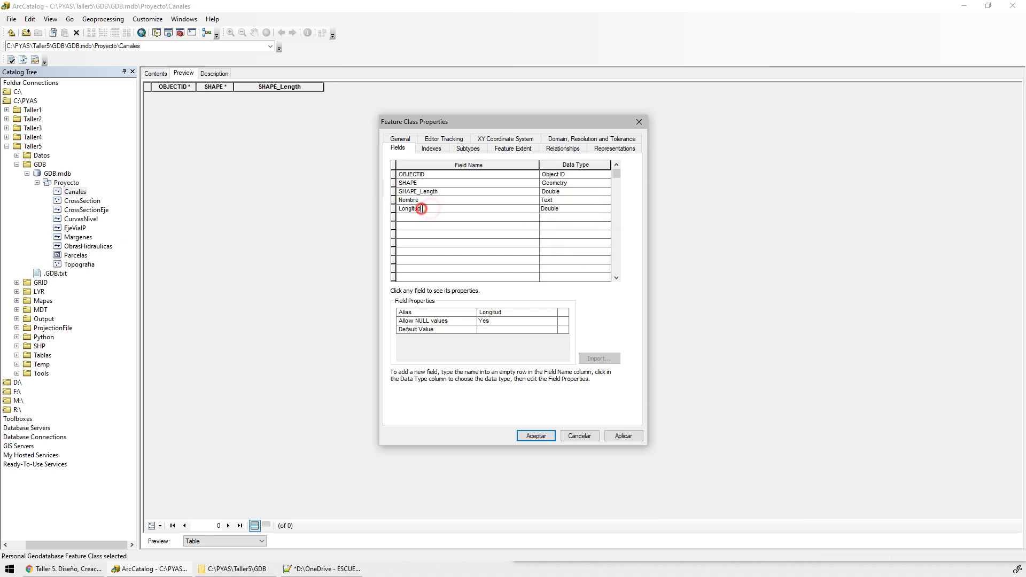
text(m)
click(394, 209)
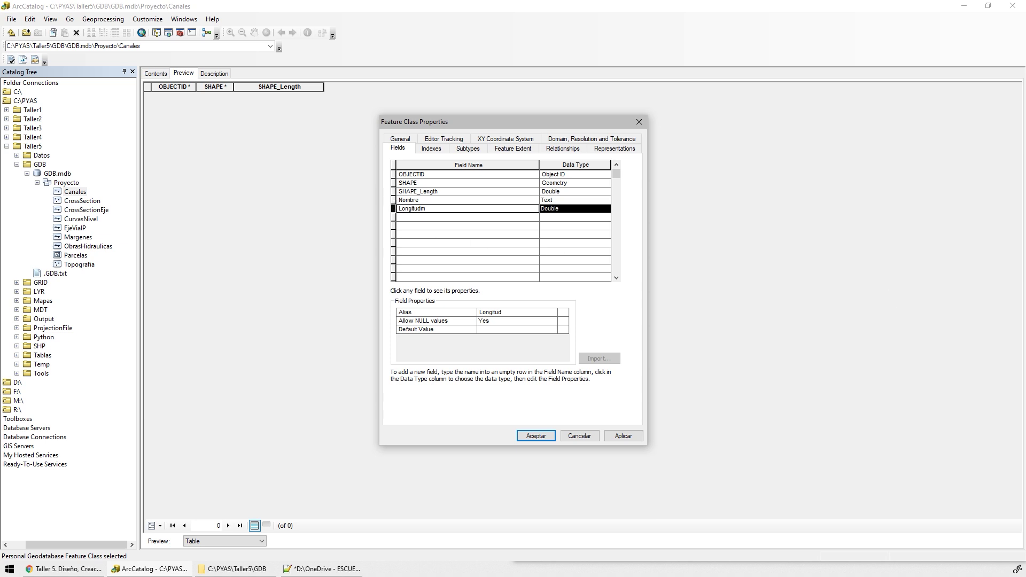
- Add a field named Cuenca to Canales with the Text data type and a length of 100
click(414, 218)
text(Cuenca)
click(576, 223)
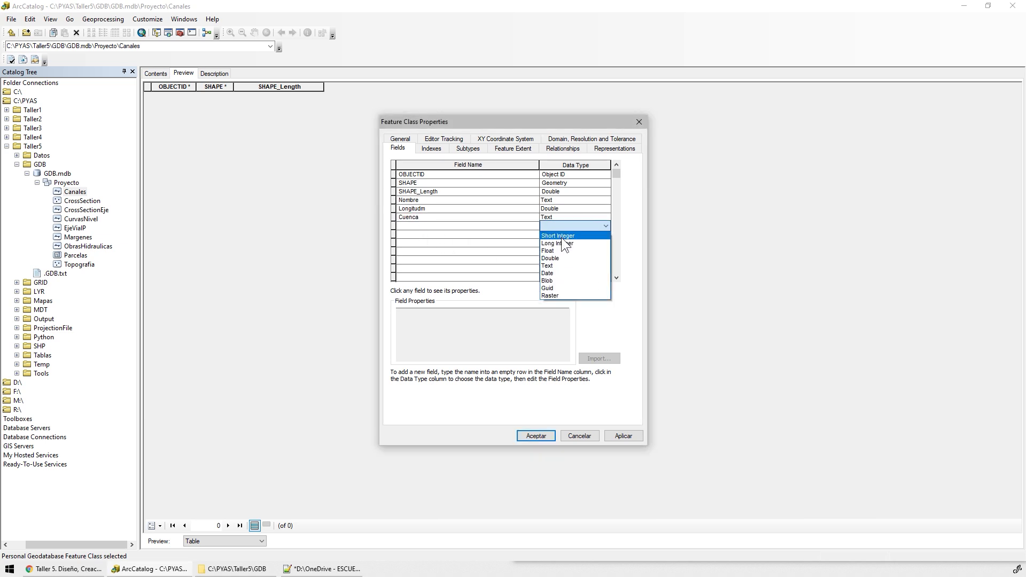
click(576, 213)
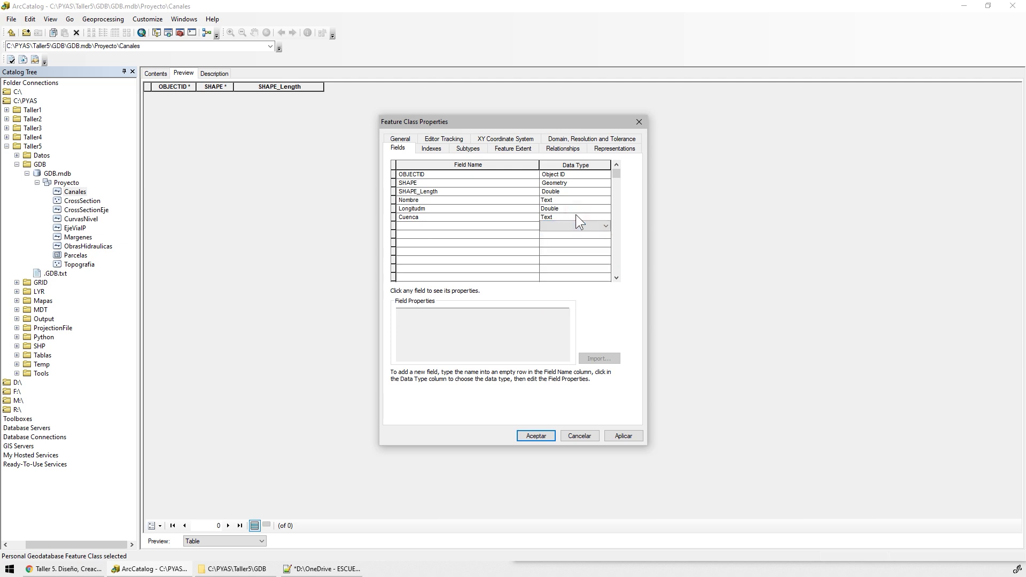
click(579, 216)
click(499, 336)
text(100)
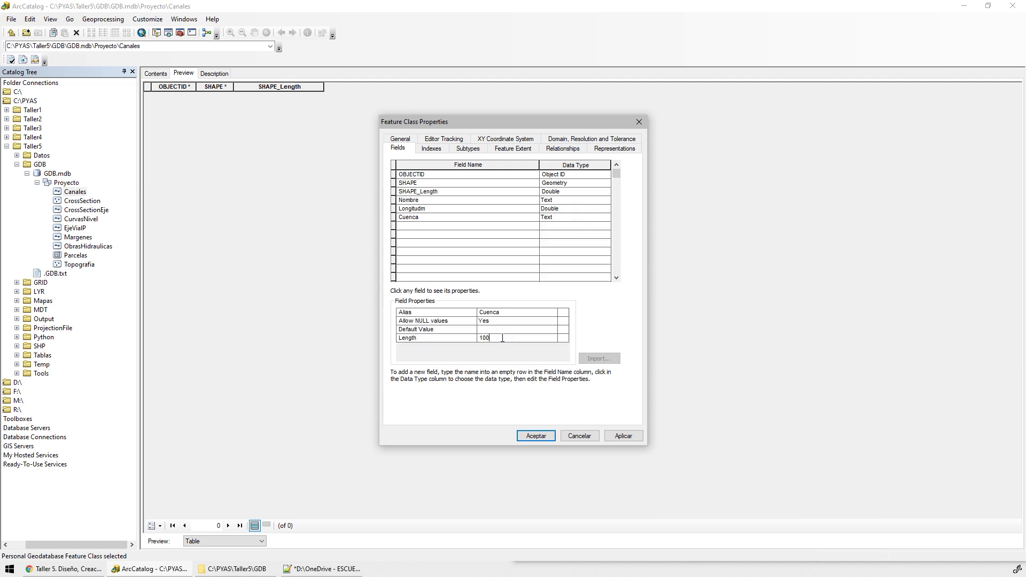
- Add a field named PendienteMed to Canales with the Double data type
click(418, 236)
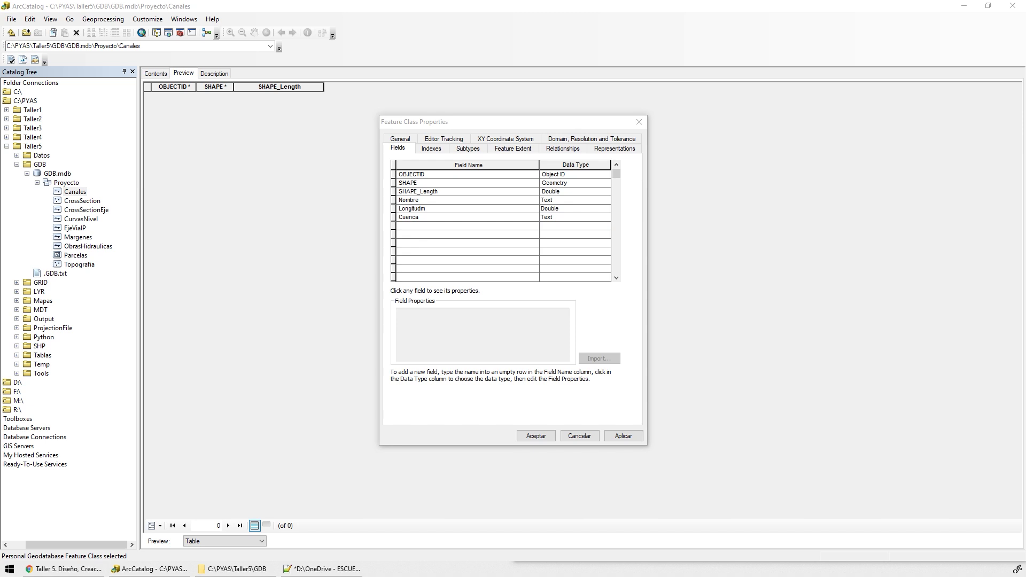
click(427, 225)
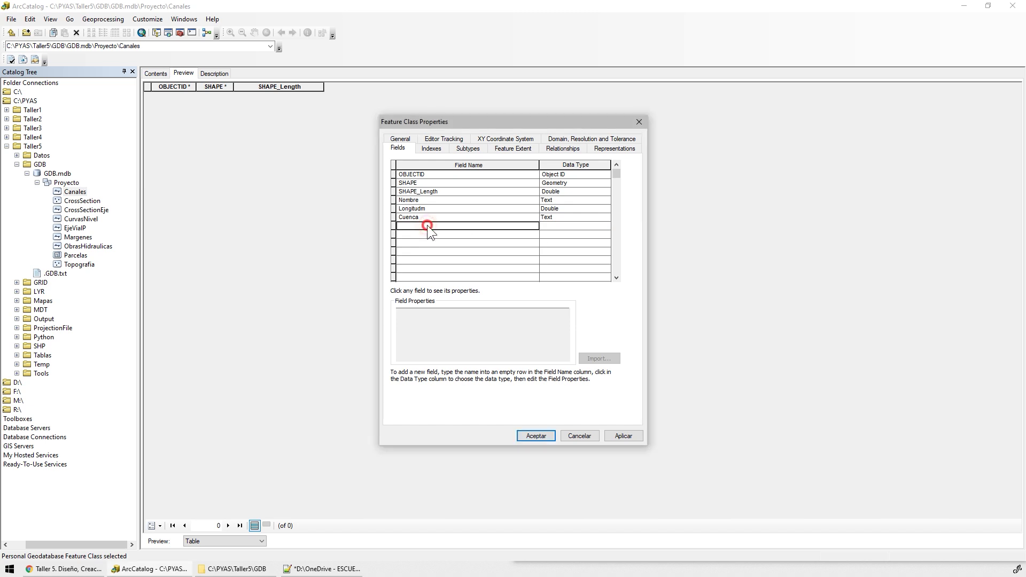
text(Pendiente_med)
click(431, 225)
click(551, 226)
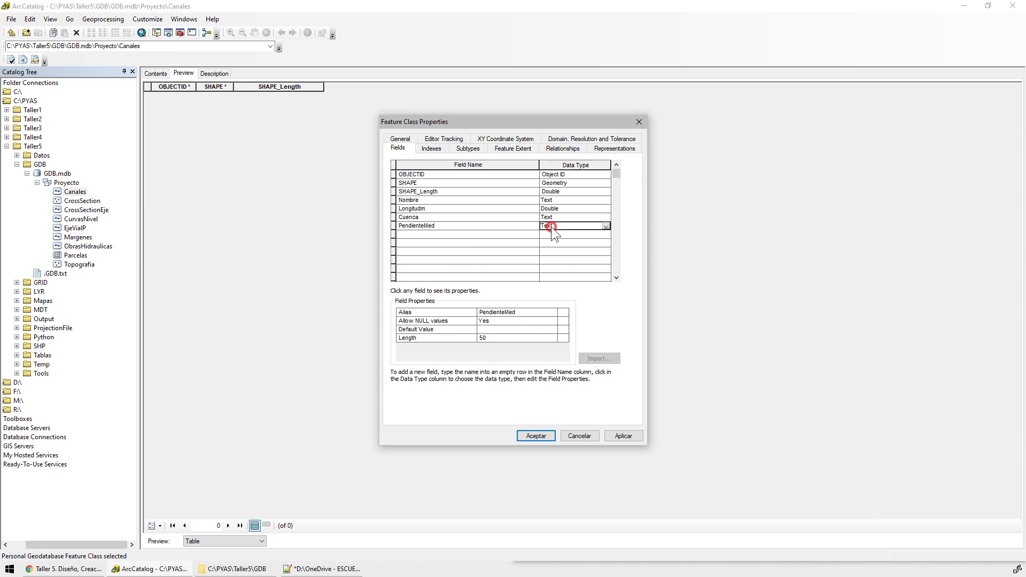
click(551, 226)
click(566, 258)
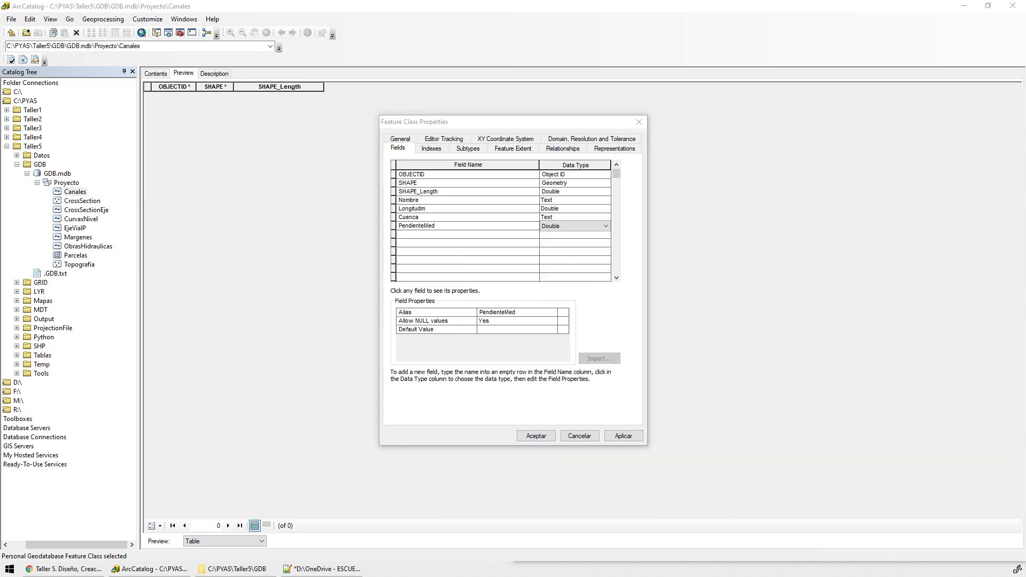
- Add a field named AnchoPromm to Canales with the Double data type
click(425, 235)
text(Ancho_prom_m)
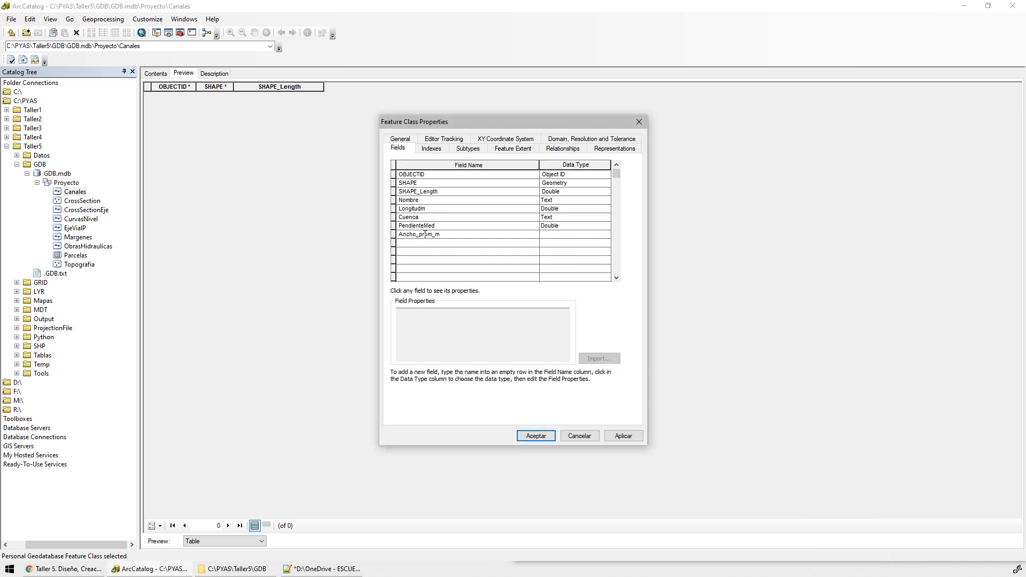
click(421, 233)
click(563, 235)
click(563, 235)
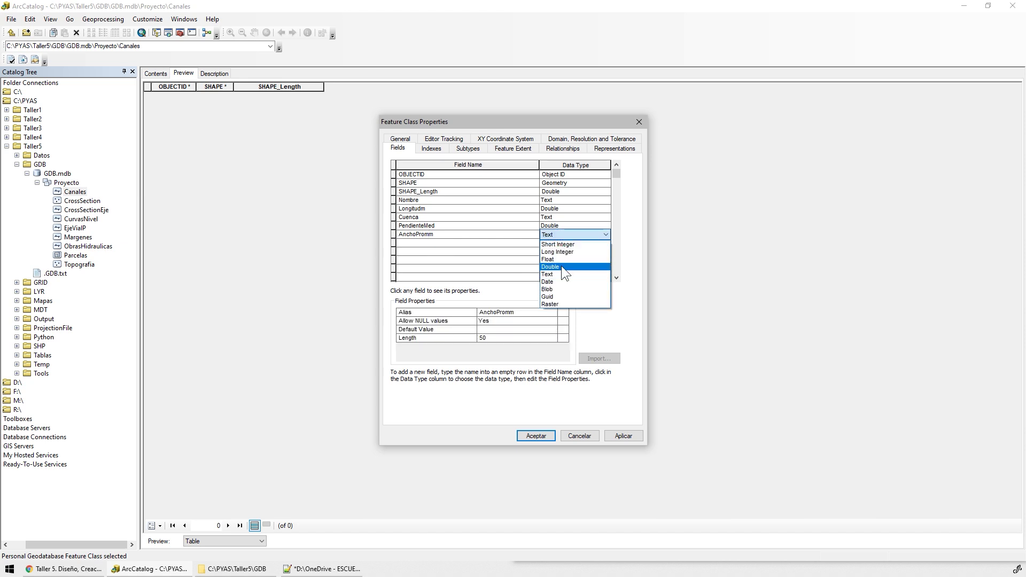
click(561, 265)
- Add a field named CanalID to Canales with the Short Integer data type
key(alt+Tab)
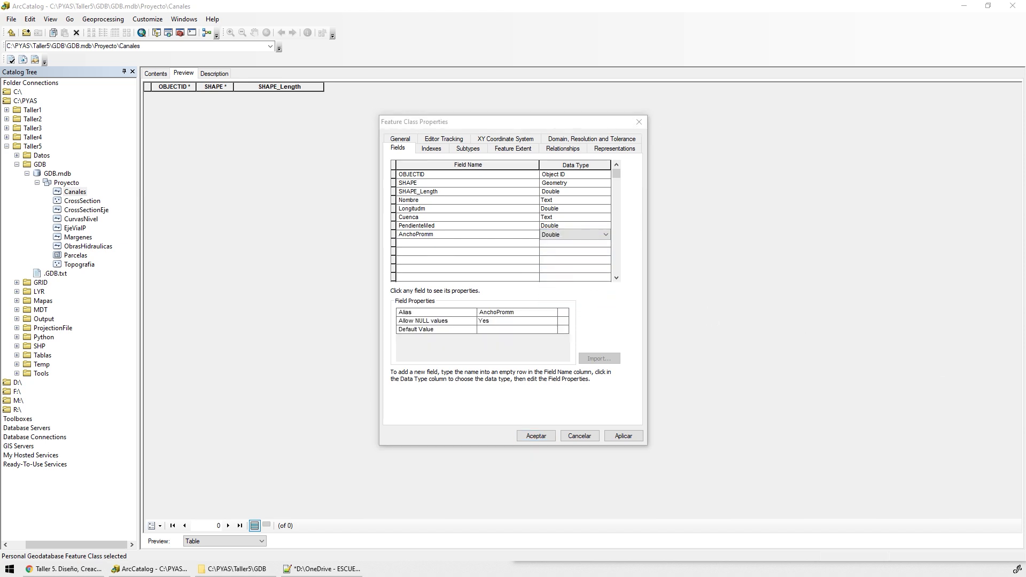
click(411, 245)
text(Canal_id)
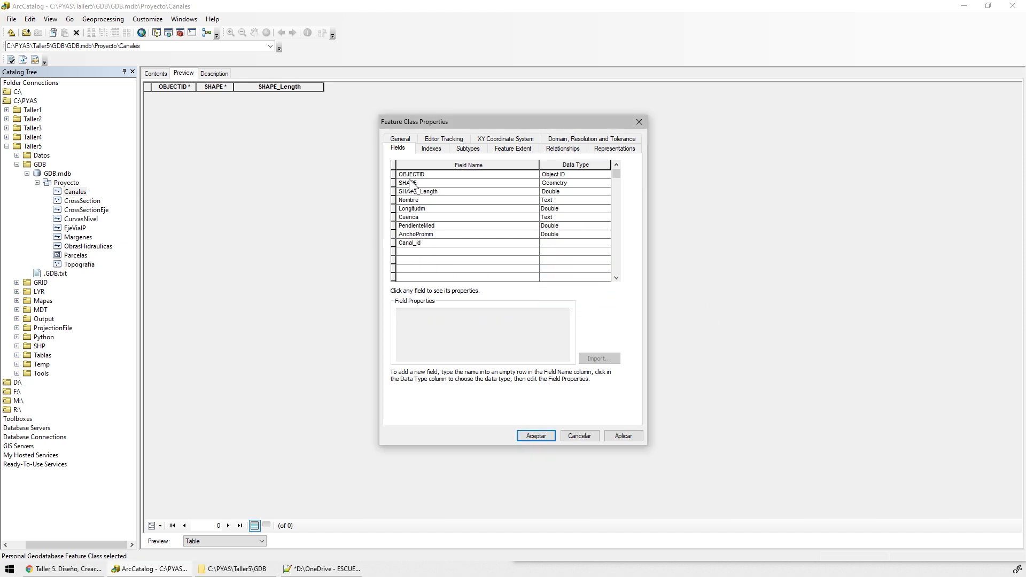
click(431, 246)
key(BackSpace)
key(BackSpace)
click(554, 243)
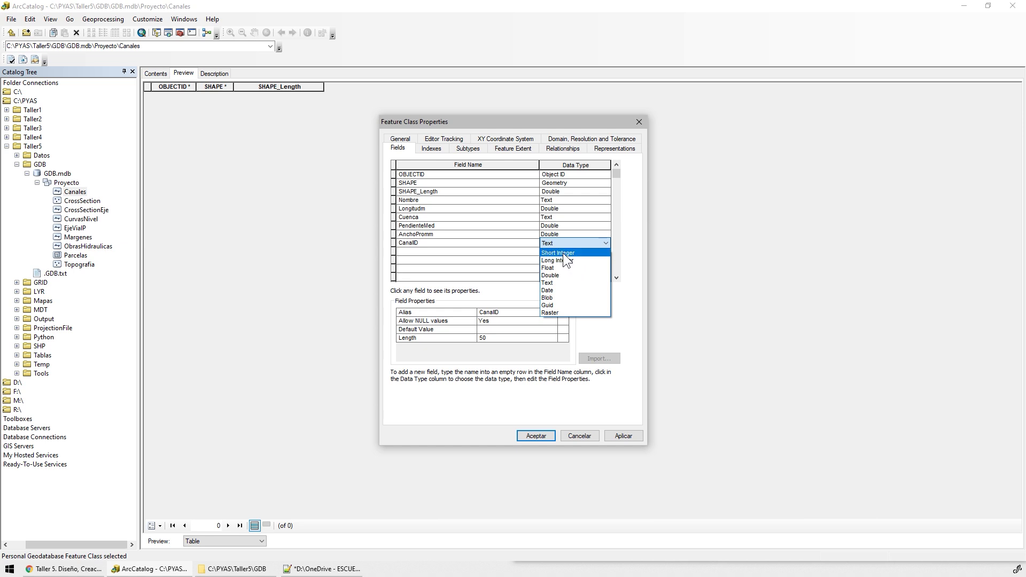
click(560, 253)
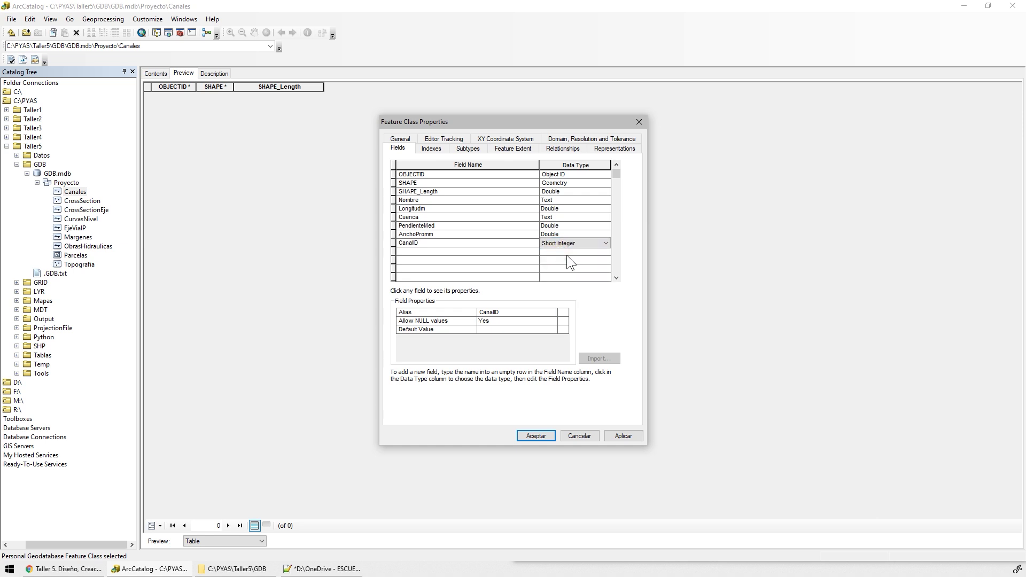
click(568, 257)
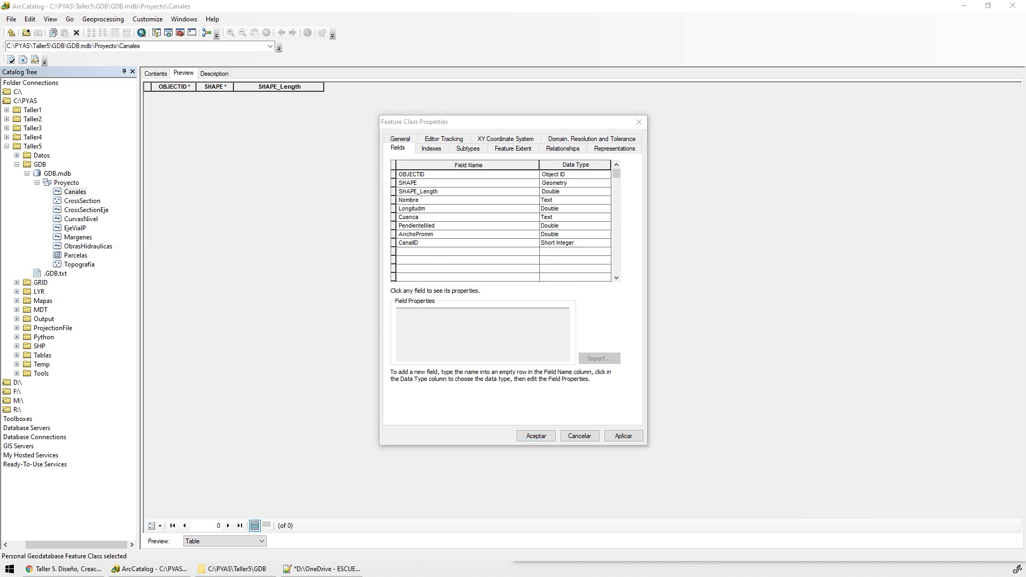
- Add a Text field named Hipervinculo to Canales with a length of 255, and save the feature class properties
click(413, 254)
text(Hipervinculo)
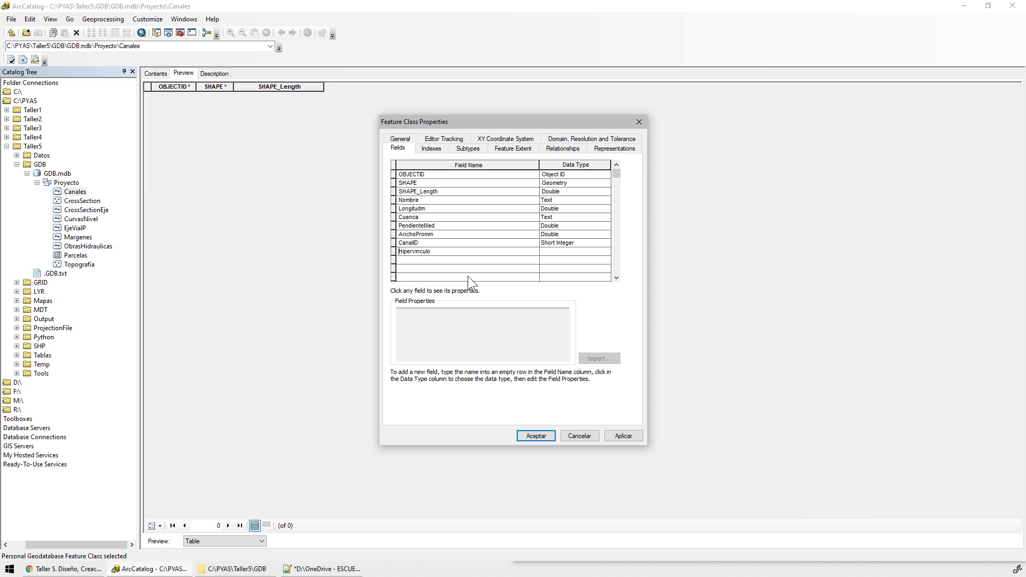
click(554, 250)
click(561, 252)
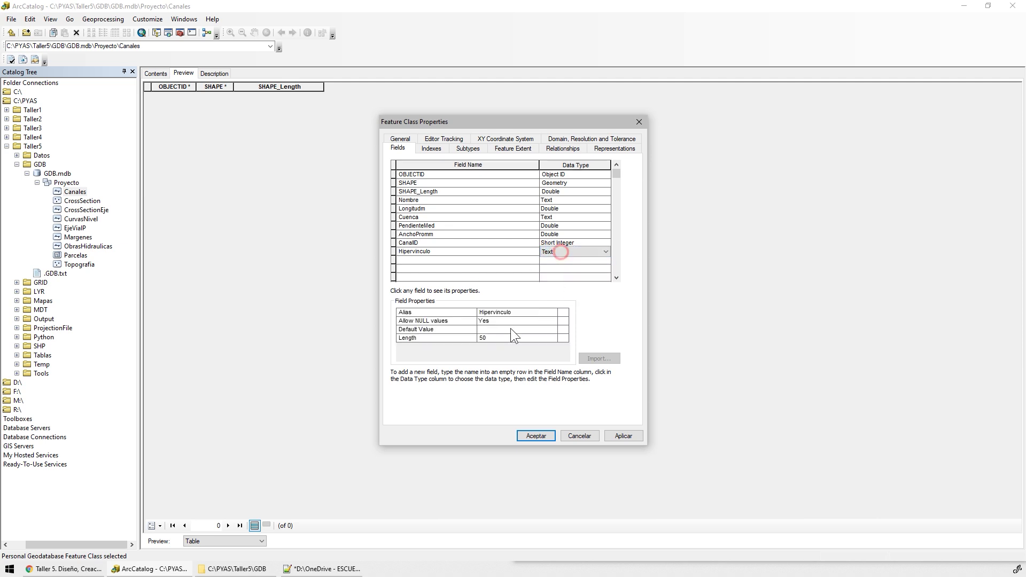
click(483, 339)
click(459, 332)
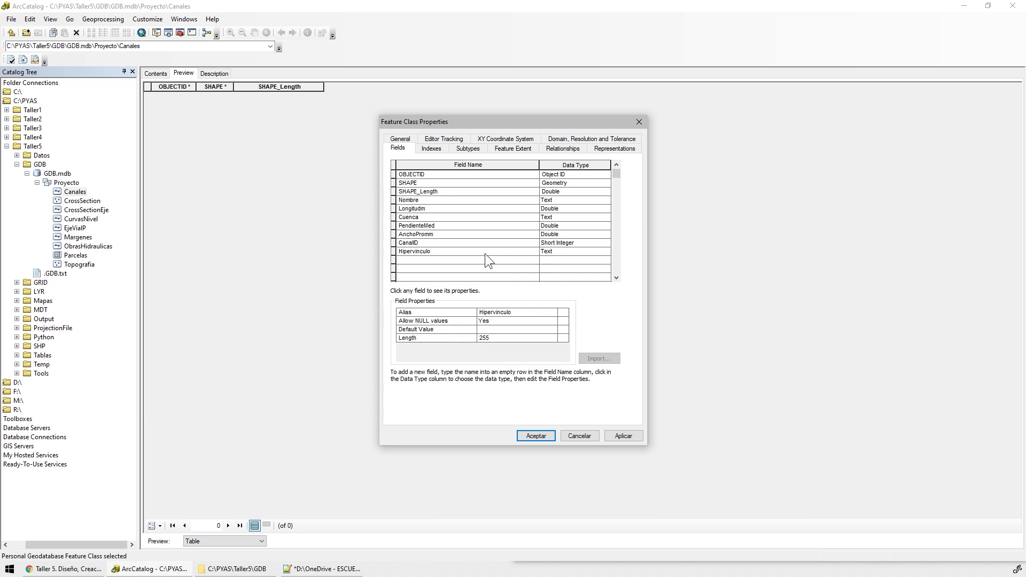
click(562, 252)
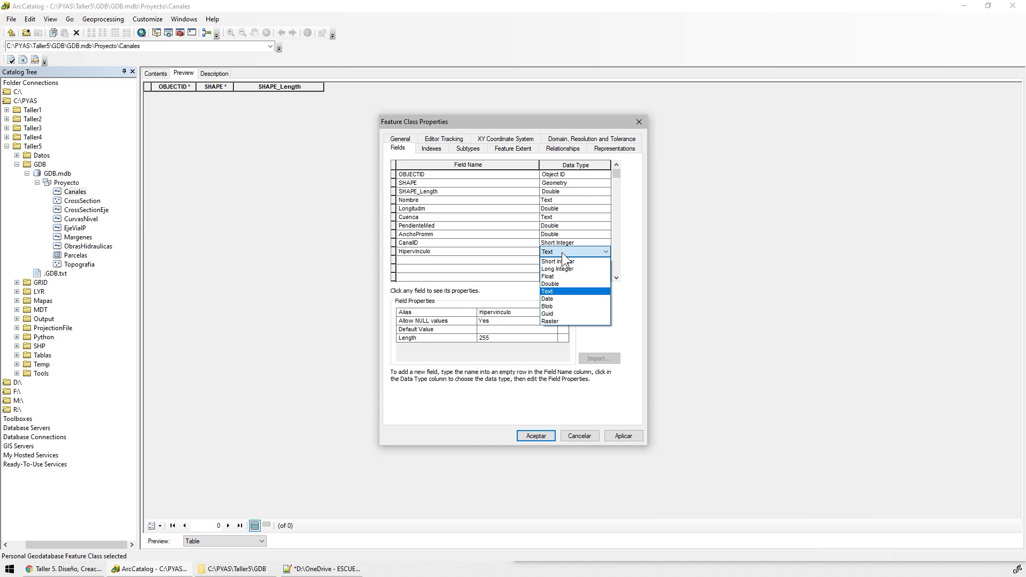
click(560, 292)
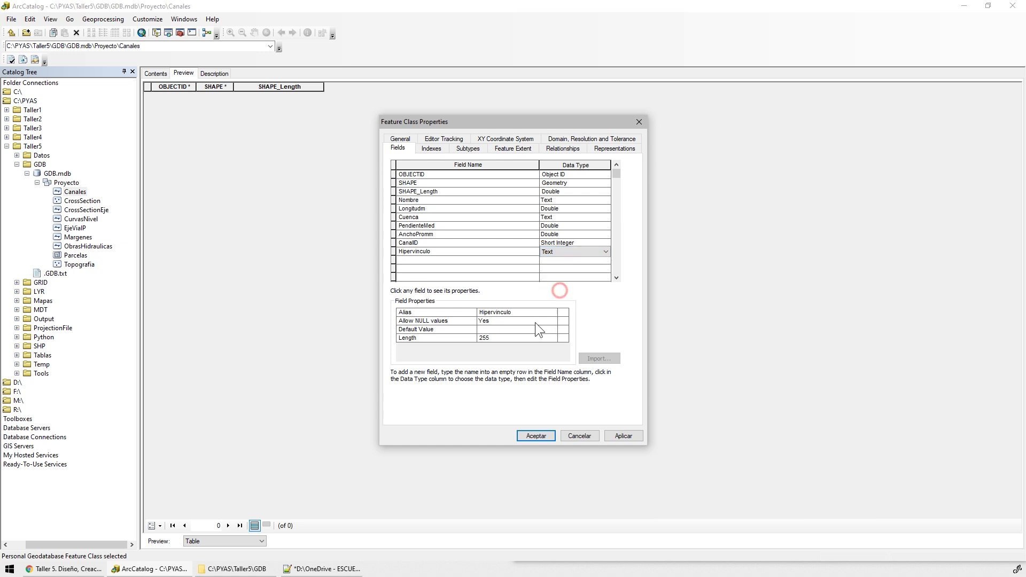
click(623, 436)
click(536, 437)
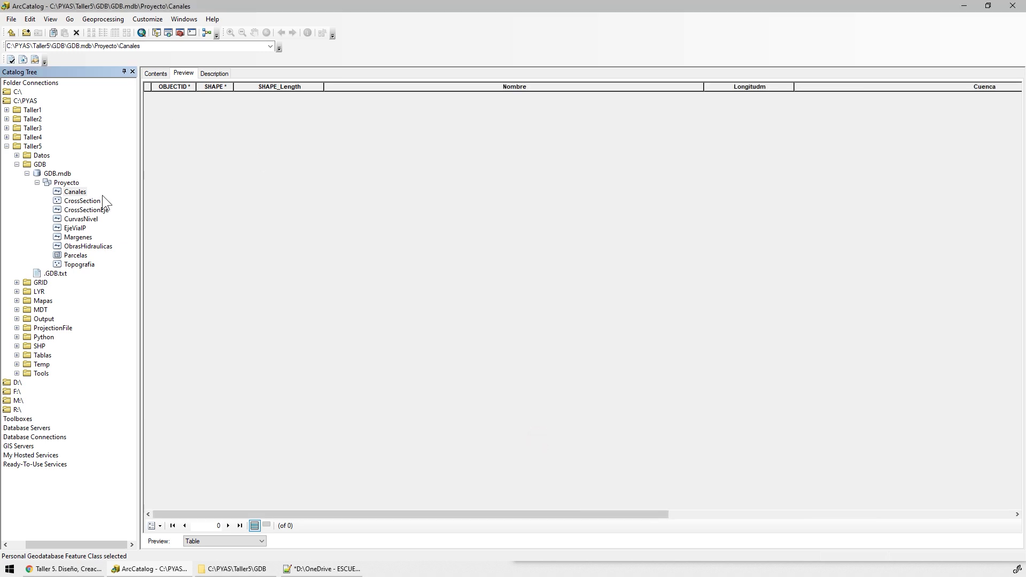
- Review the new fields in the Canales table preview, narrowing the Nombre and Cuenca columns
click(306, 86)
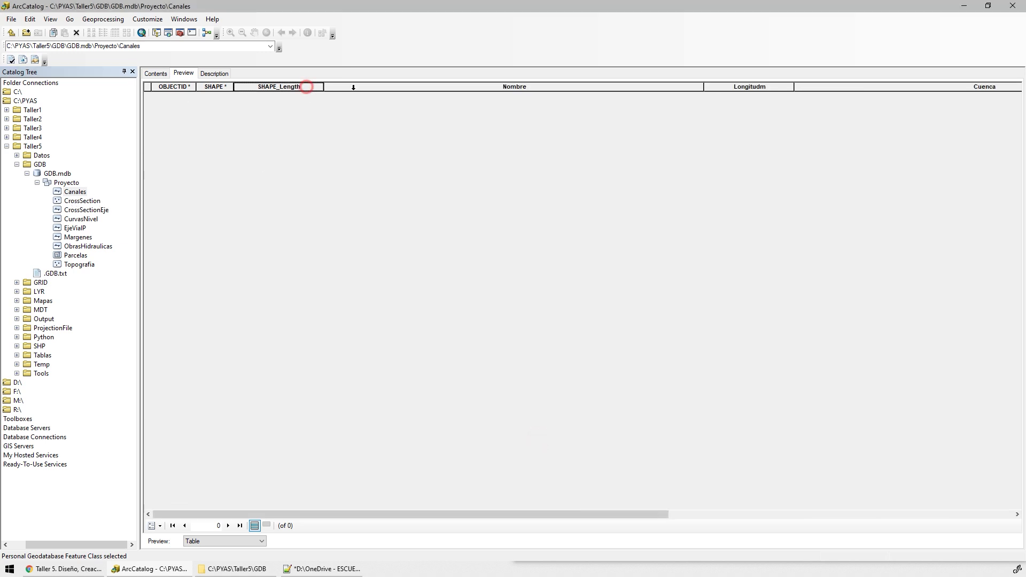
click(398, 86)
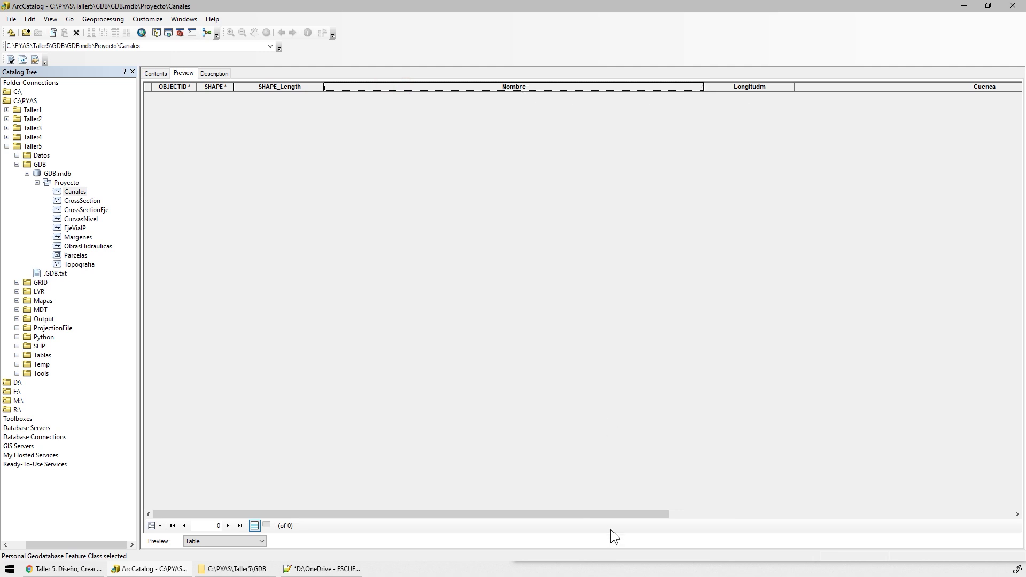
drag(582, 515, 700, 515)
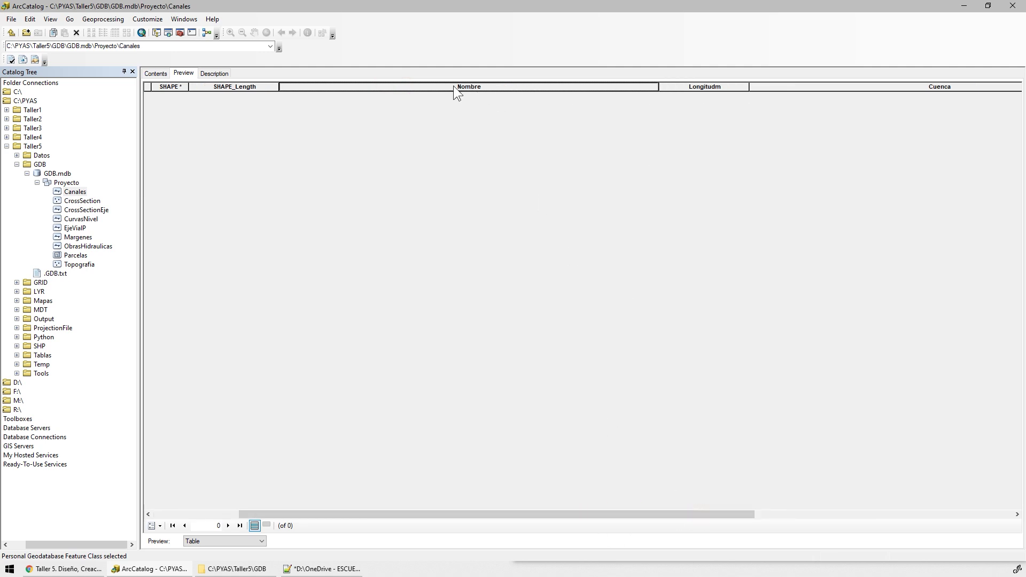
drag(661, 88, 548, 88)
drag(800, 515, 848, 514)
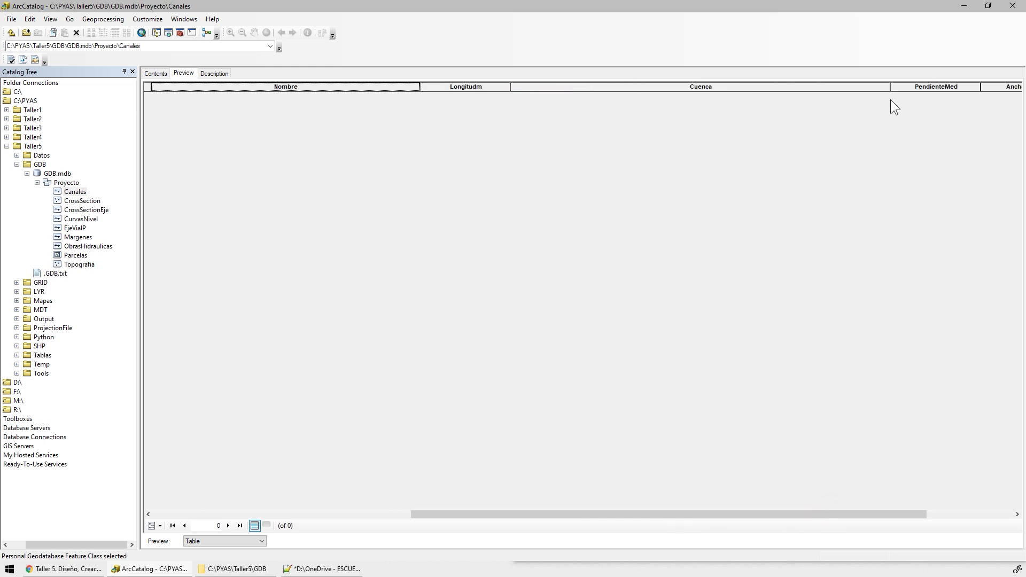
drag(892, 87, 685, 87)
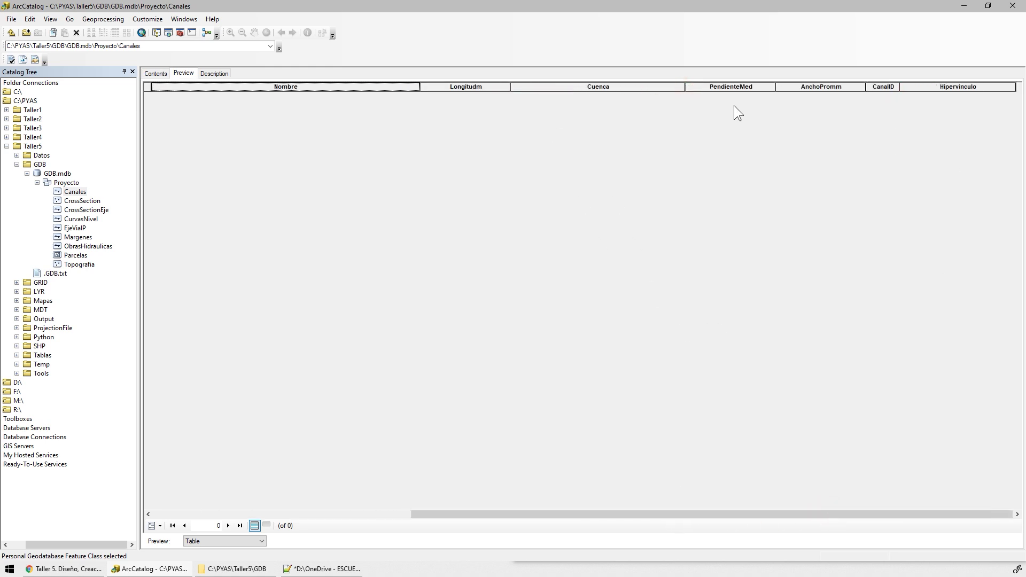
drag(550, 511, 285, 511)
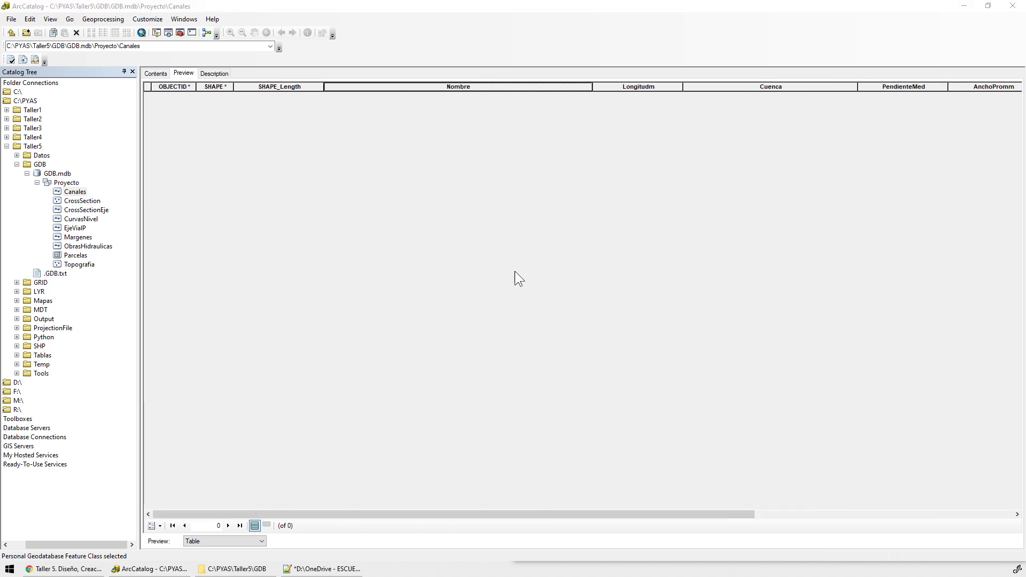
- Open the properties of the Parcelas feature class and add a field named ParcelaID with the Short Integer data type
click(83, 255)
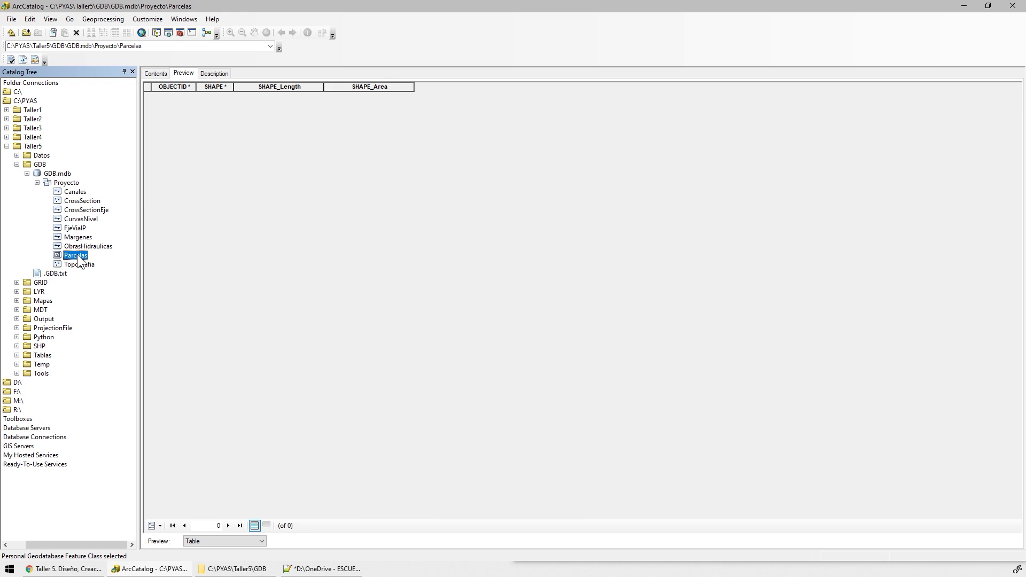
right_click(78, 257)
click(134, 361)
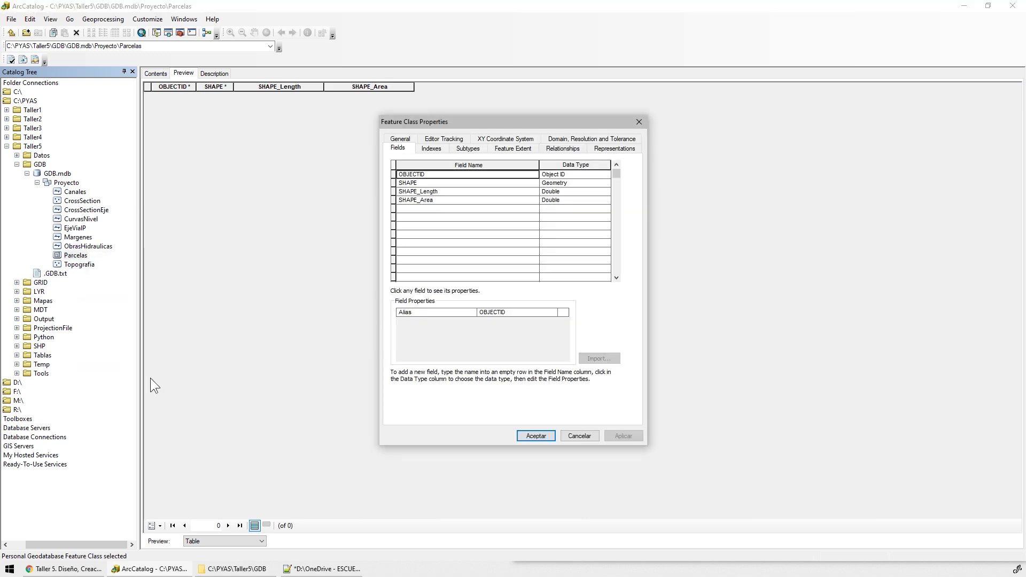
click(418, 209)
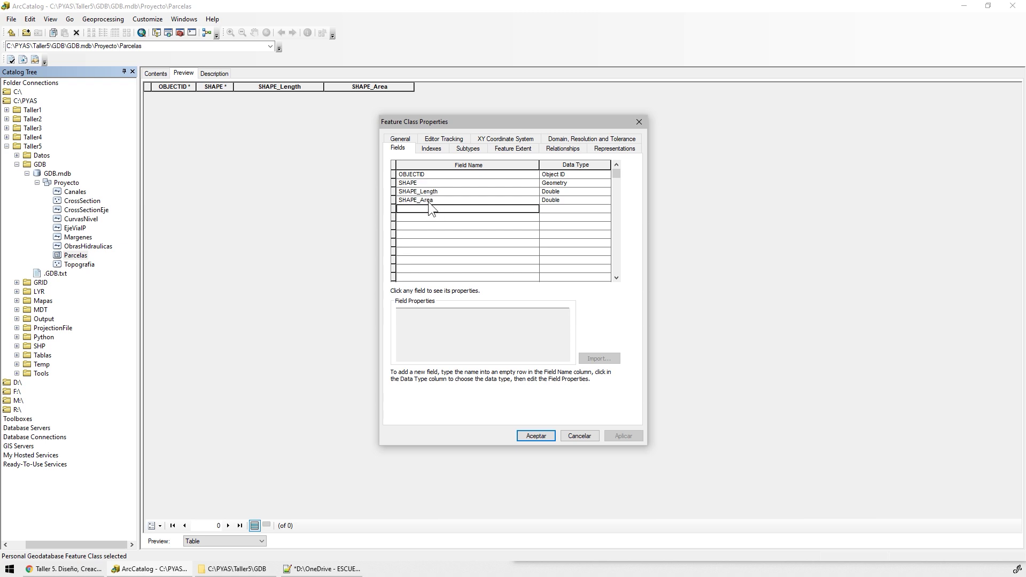
text(Parcela_Id)
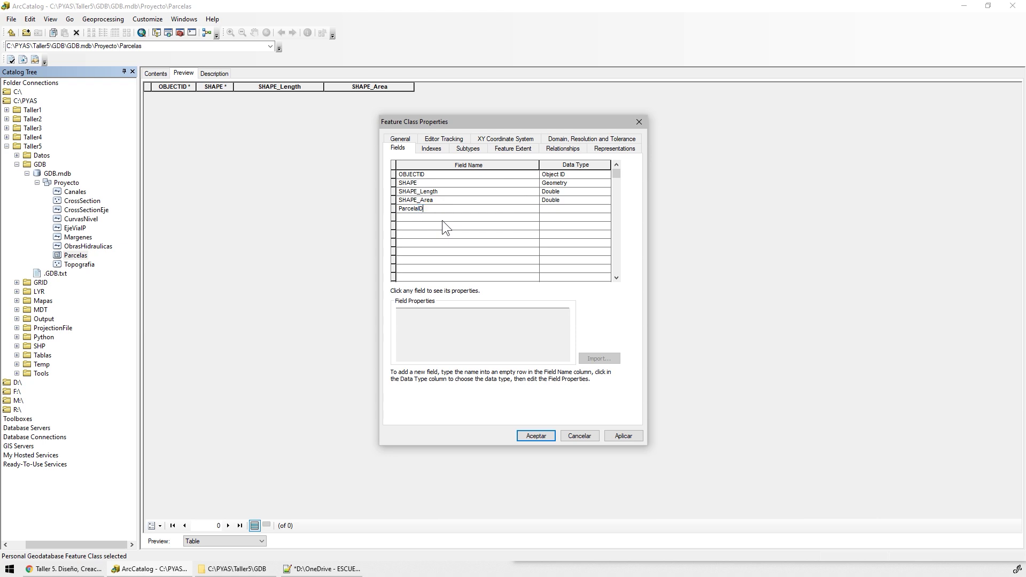
click(555, 209)
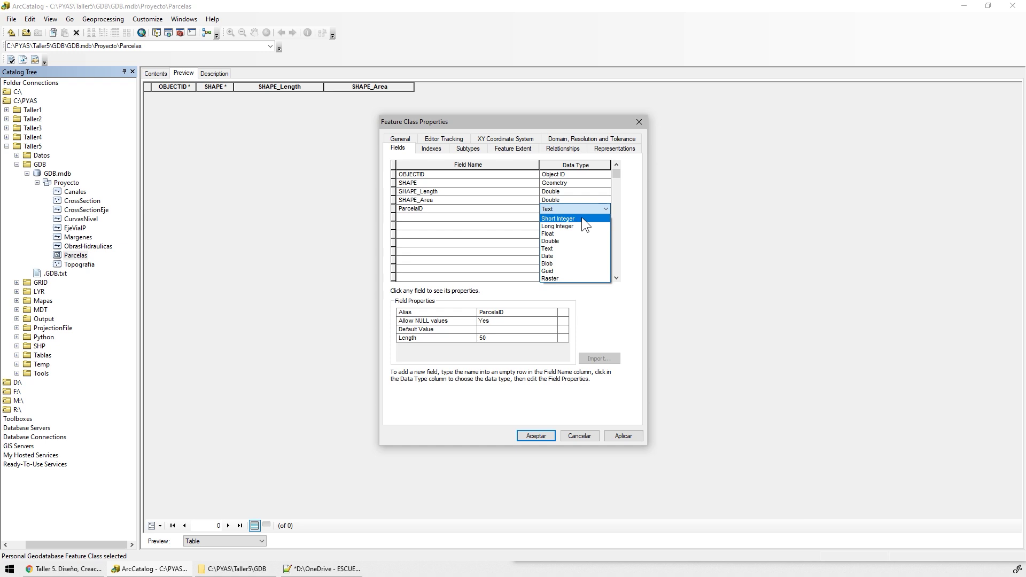
click(582, 219)
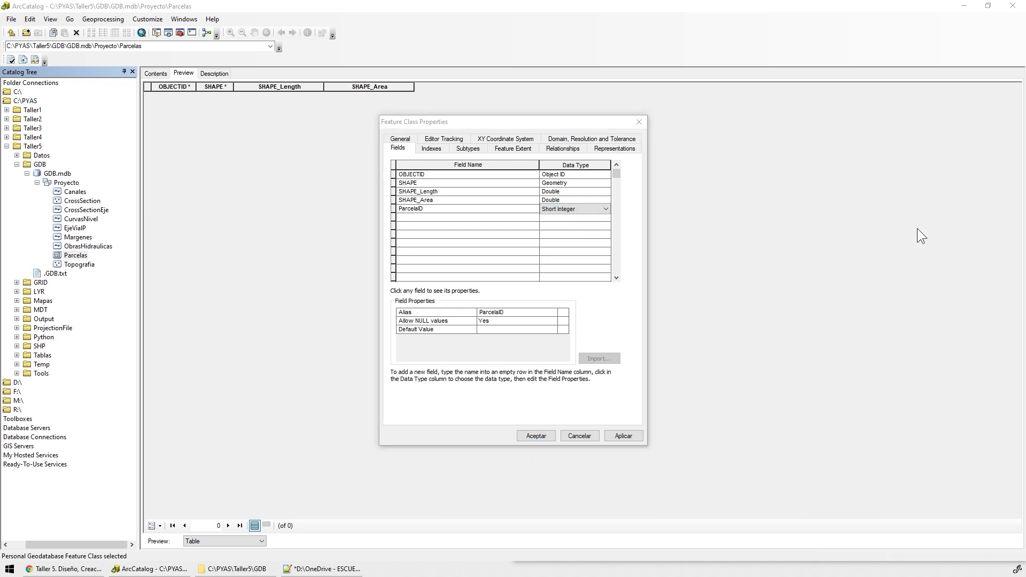
- Add a field named Aream2 to Parcelas with the Double data type
click(431, 217)
text(Area_m2)
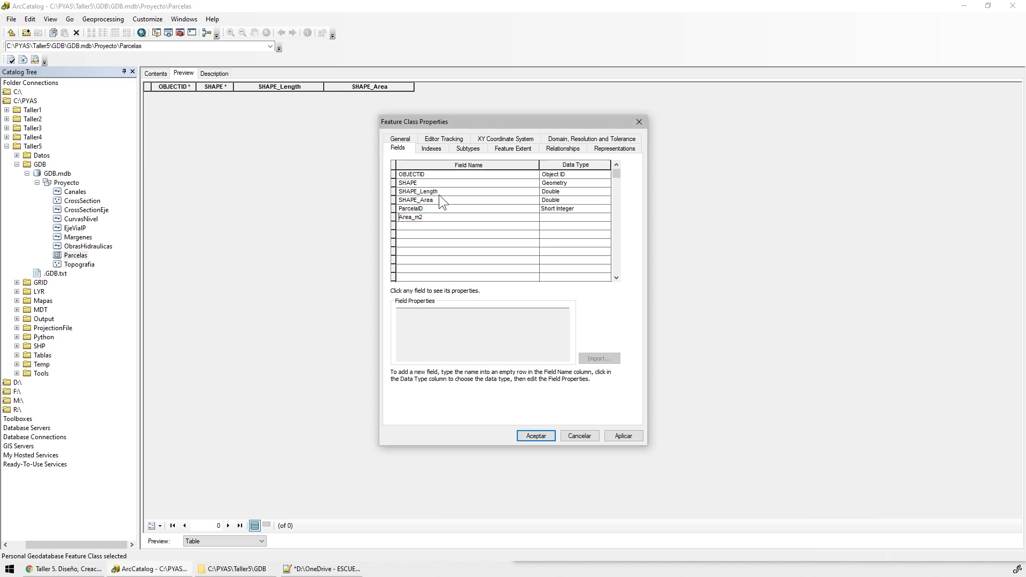
click(438, 199)
click(425, 220)
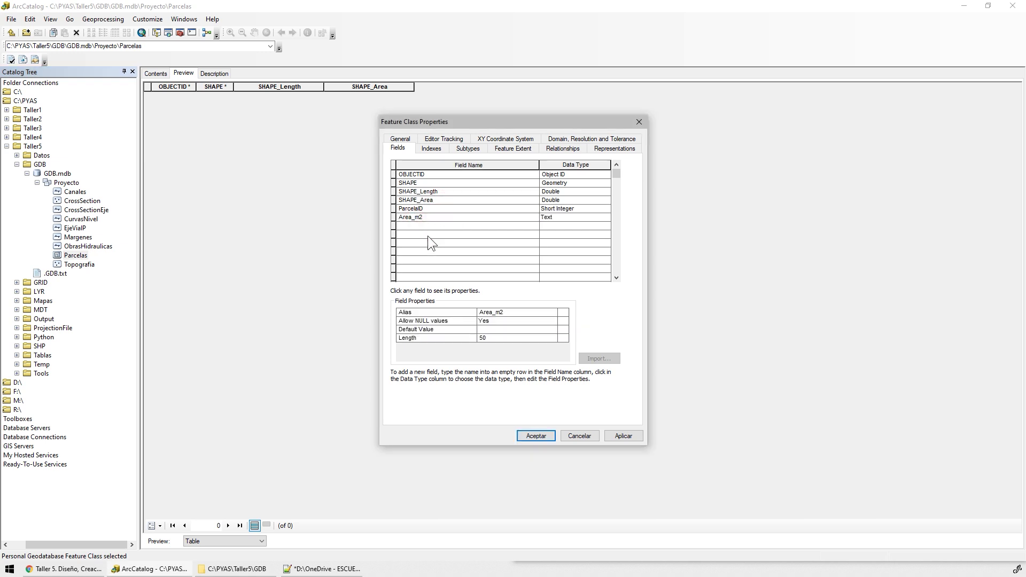
click(575, 217)
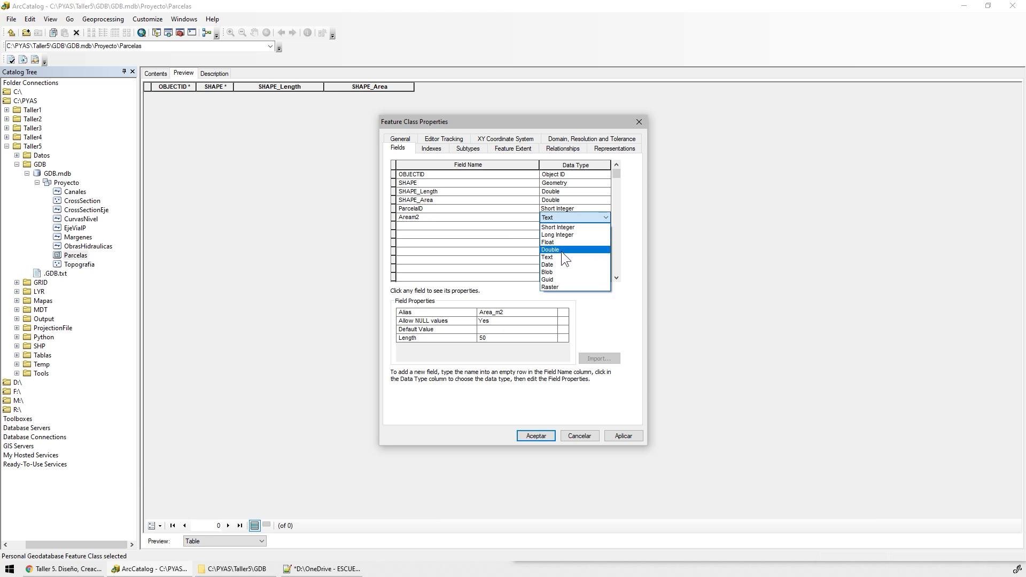
click(561, 249)
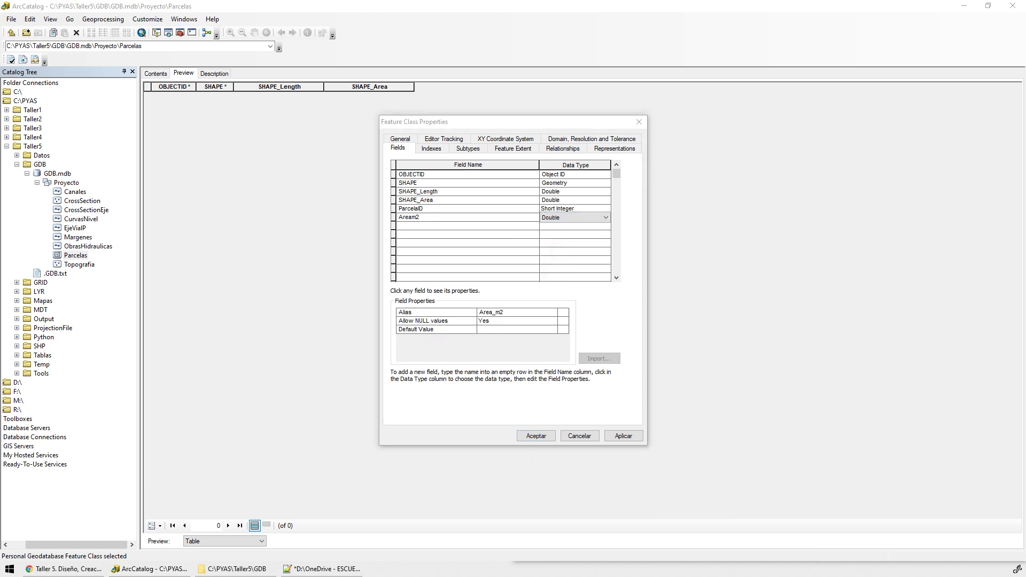
- Add a field named Perimetrom to Parcelas with the Double data type
click(431, 226)
text(Perimetrom)
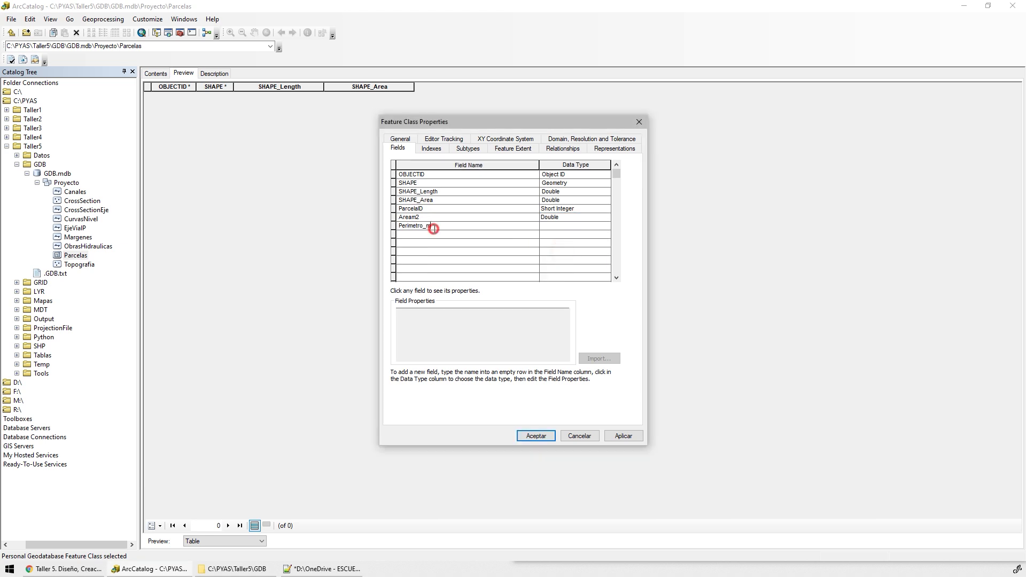
click(542, 229)
click(556, 258)
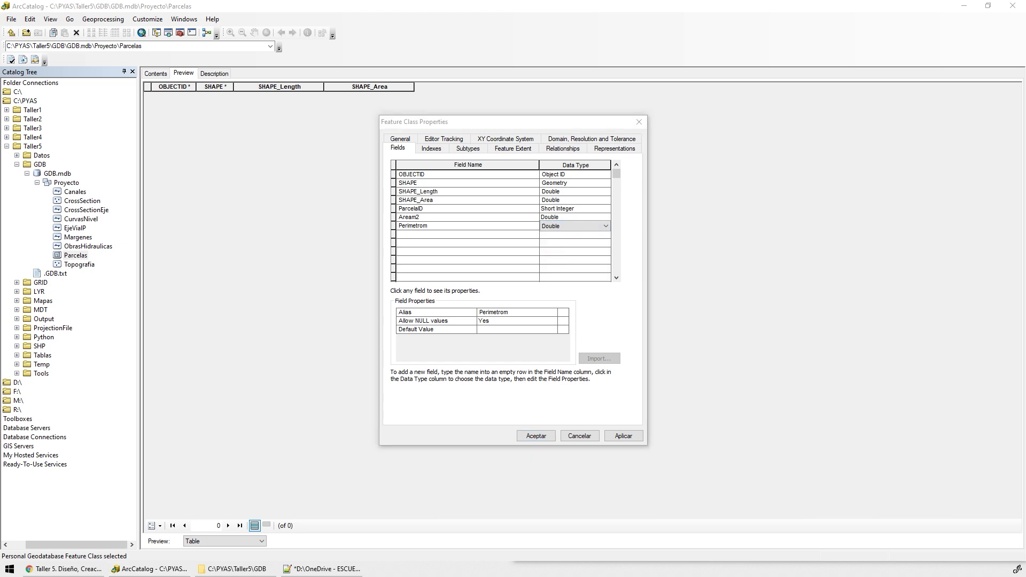
- Add a field named Propietario to Parcelas with the Text data type and a length of 100
click(417, 233)
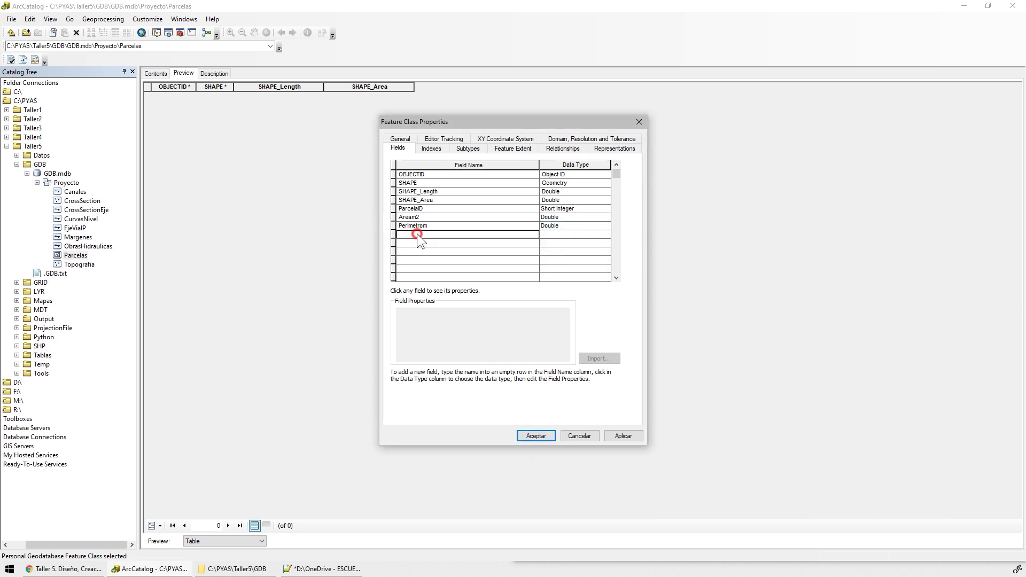
text(Propietario)
click(551, 234)
click(558, 296)
click(492, 338)
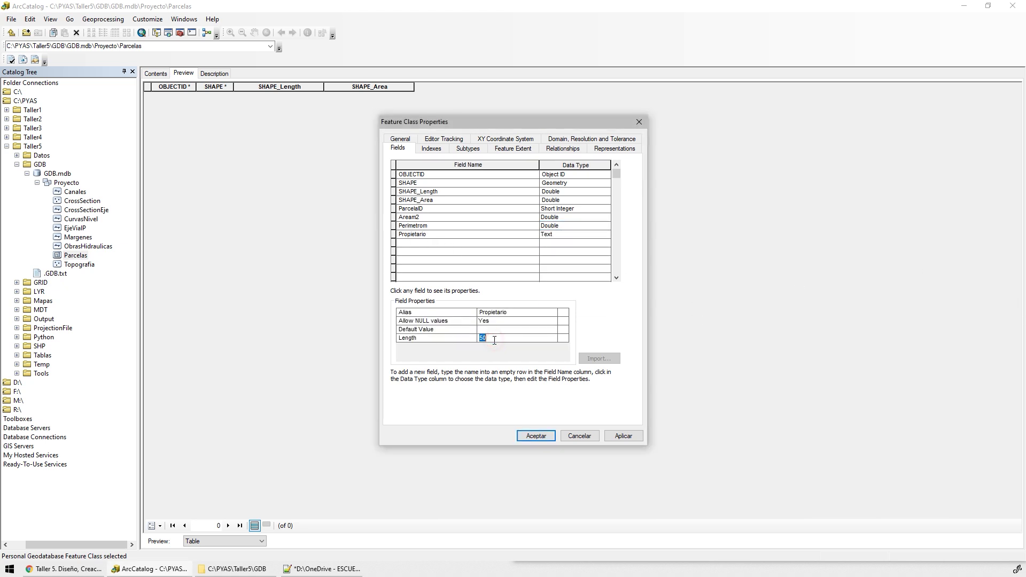
text(100)
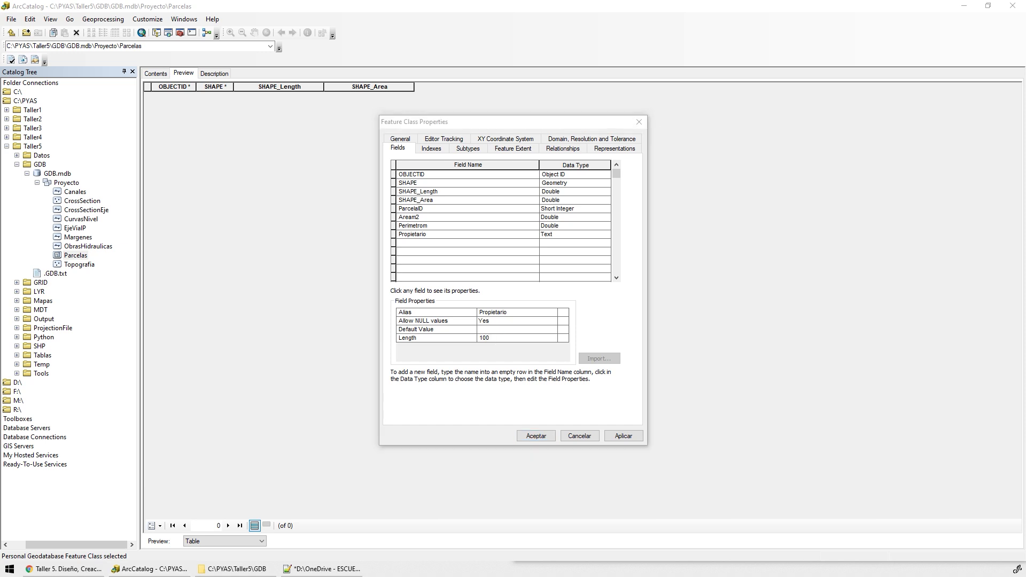
- Add a field named Hipervinculo to Parcelas with the Text data type and a length of 255
click(413, 242)
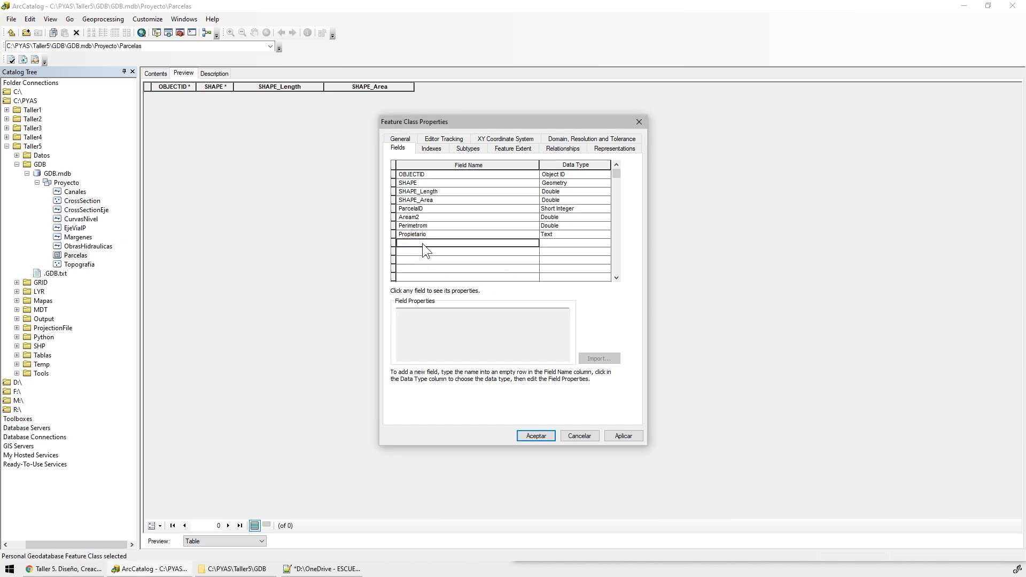
text(Hipervinculo)
click(555, 246)
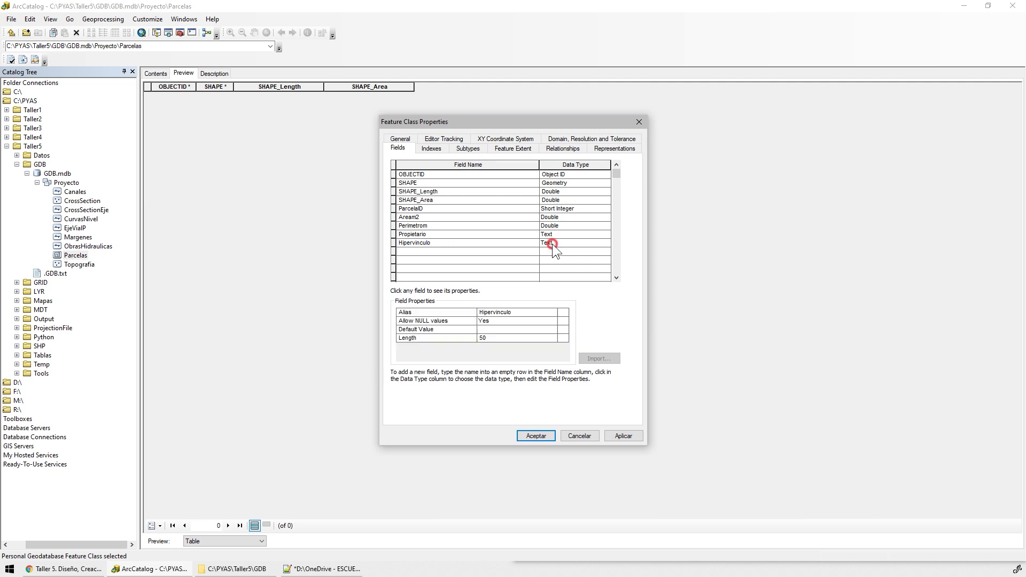
click(549, 283)
click(493, 337)
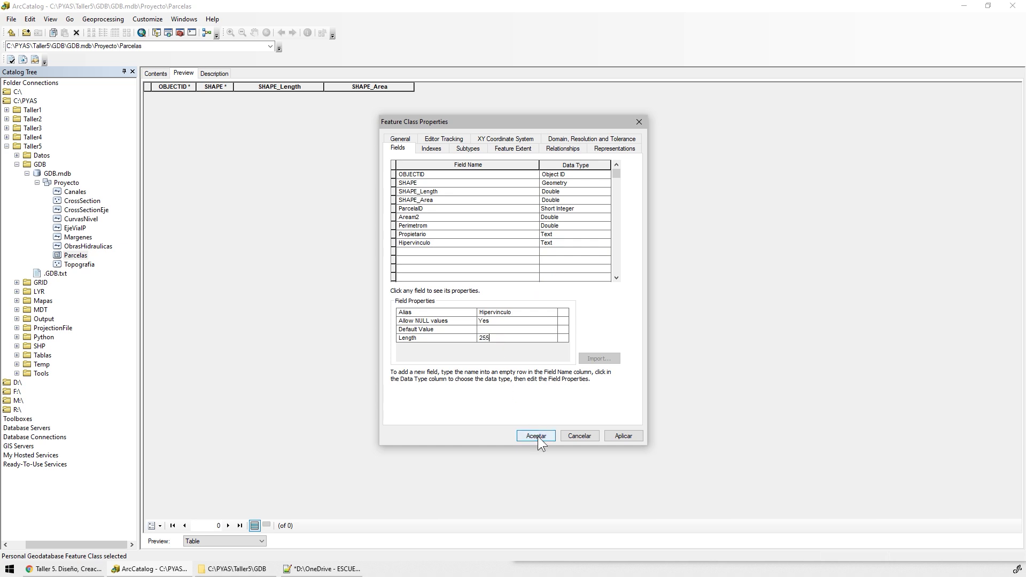
- Apply the new fields to Parcelas and close its feature class properties
click(628, 437)
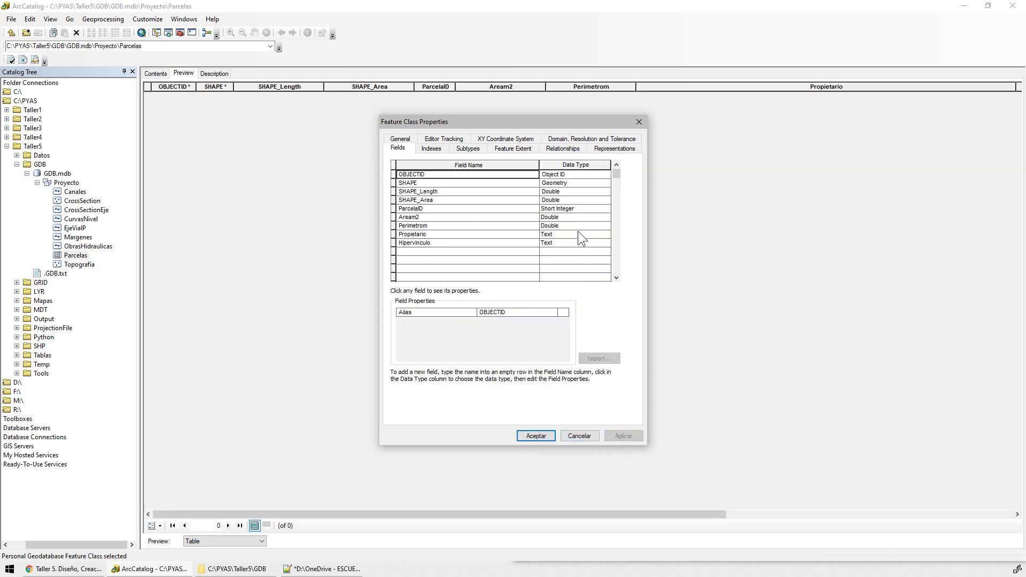
click(545, 434)
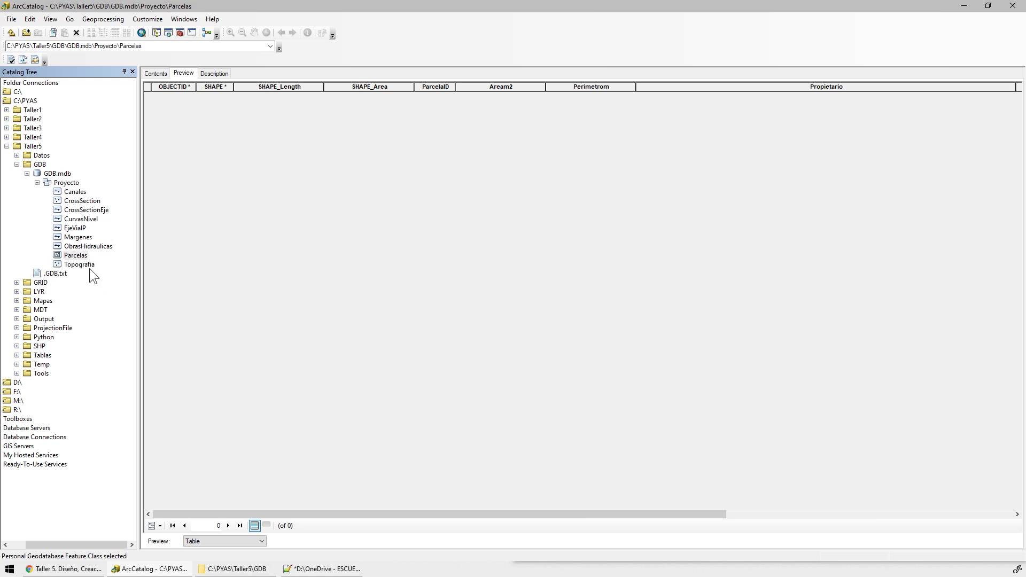
- Open the field definitions of CurvasNivel and add a field named CurvaID with the Short Integer data type
click(84, 218)
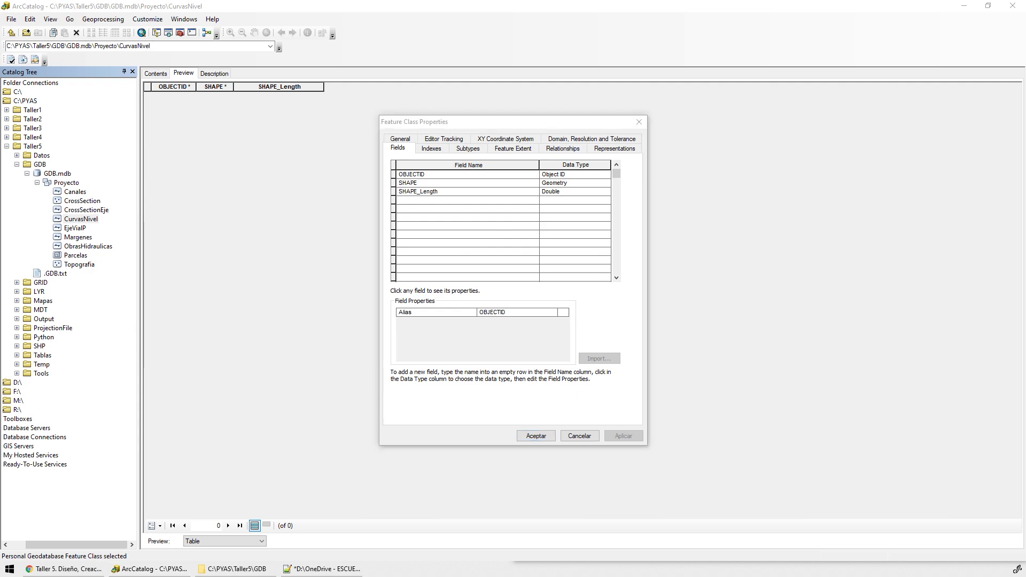
click(419, 200)
text(CurvaID)
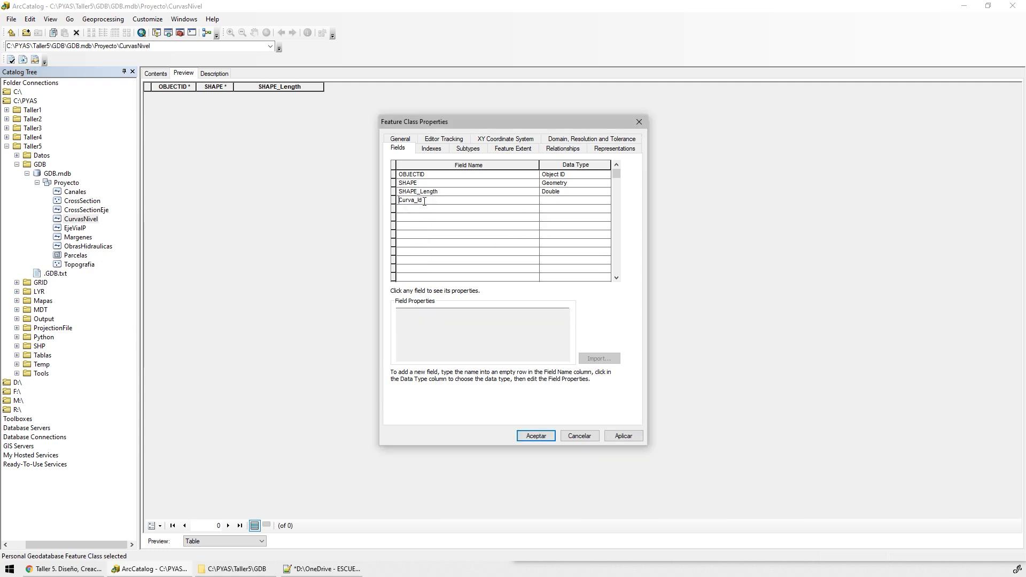
click(599, 200)
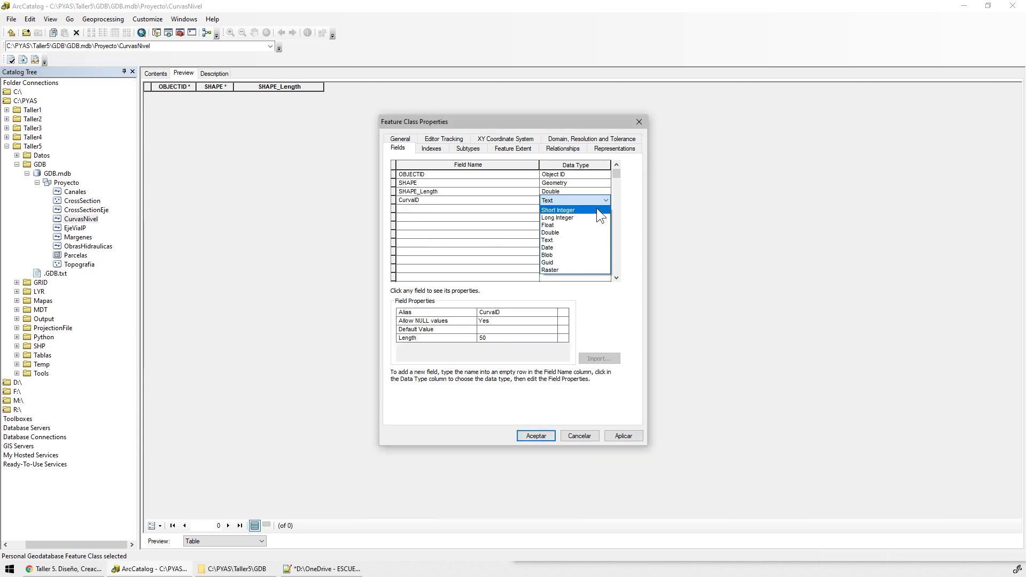
click(568, 210)
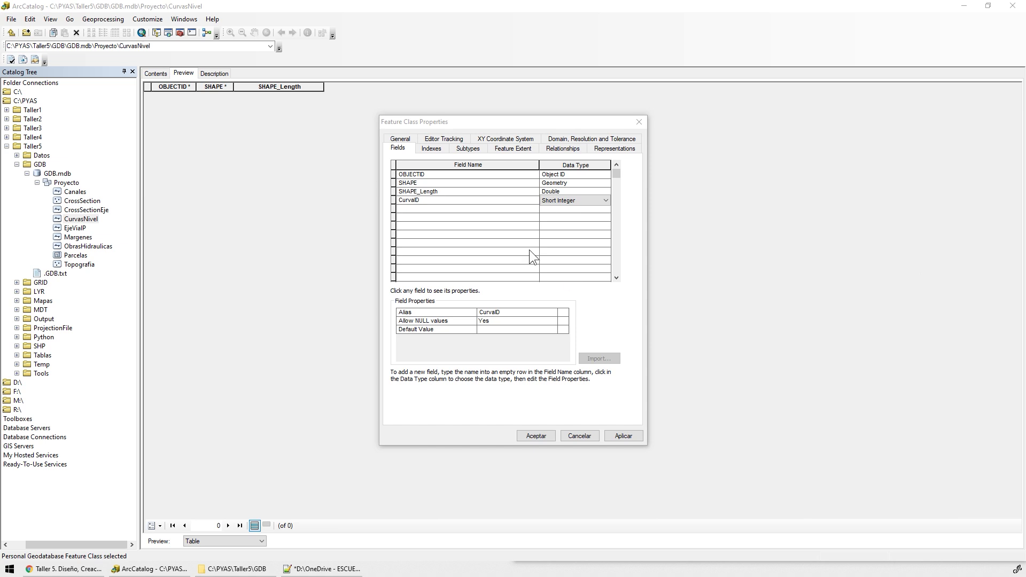
- Add a field named Cota to CurvasNivel with the Double data type
click(414, 209)
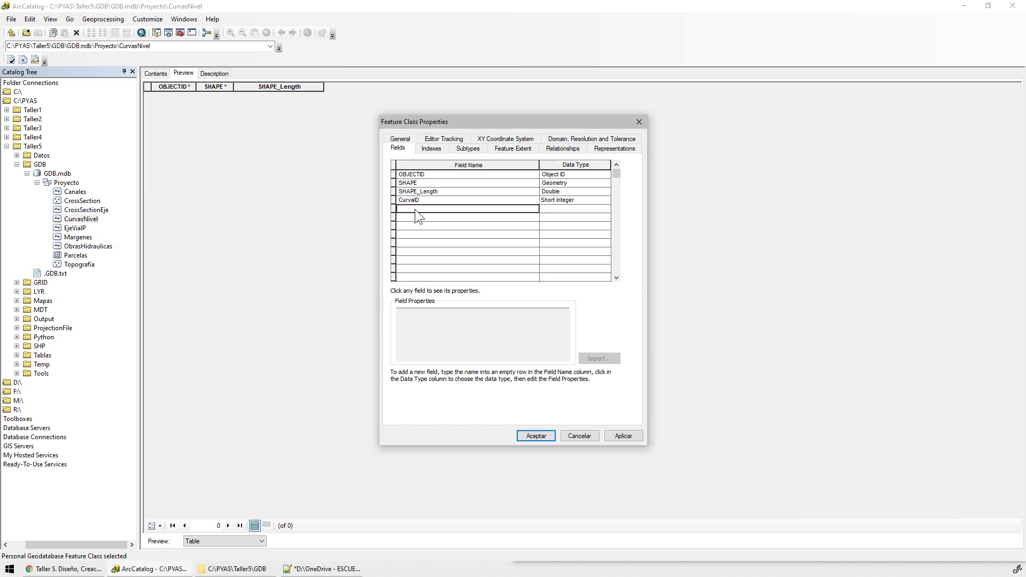
text(Cota)
click(579, 208)
click(567, 242)
- Add a field named Elevation to CurvasNivel with the Double data type
click(420, 217)
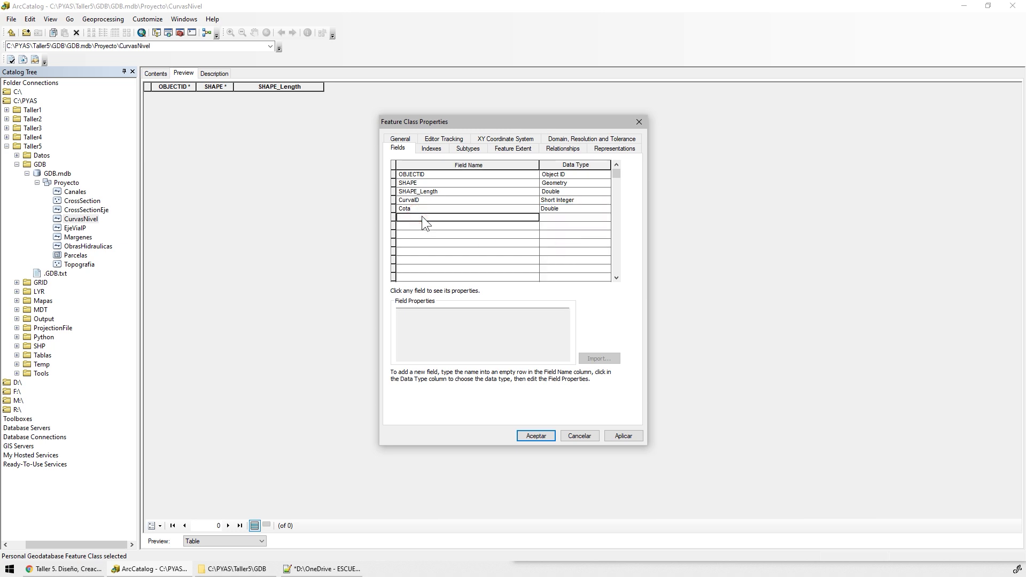
text(Elevation)
double_click(410, 218)
click(552, 217)
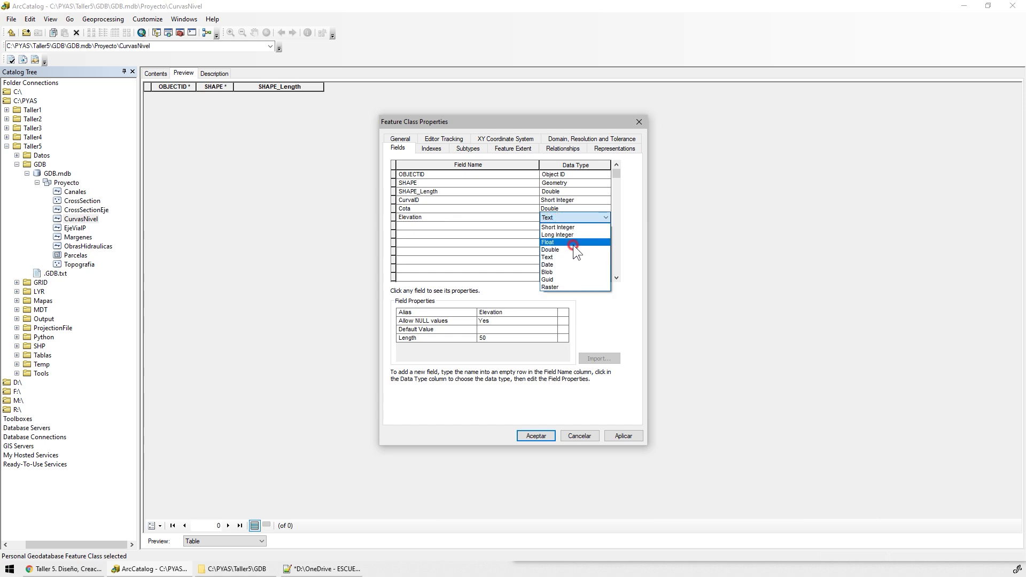
click(575, 249)
click(432, 225)
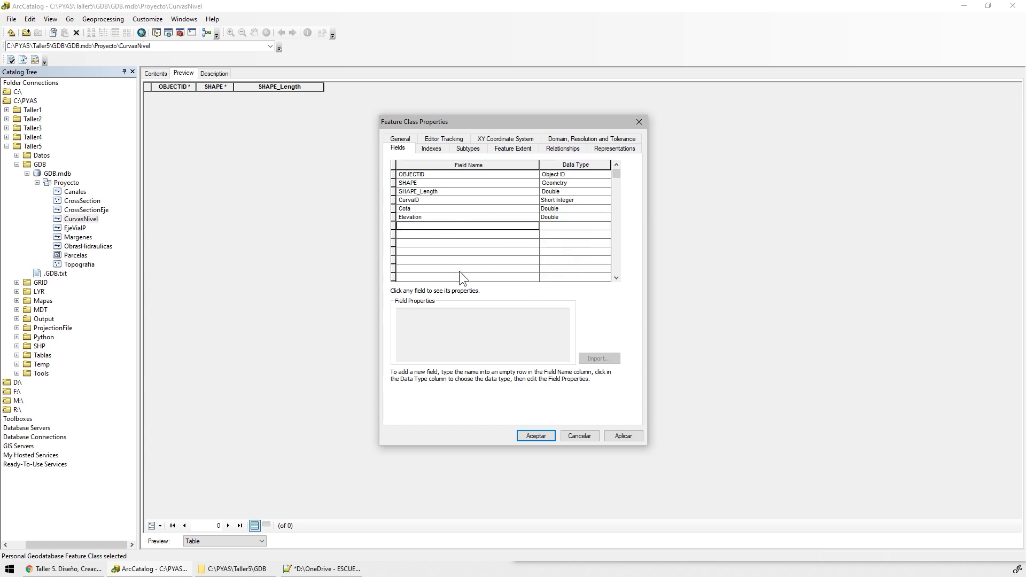
- Rename the Cota and Elevation fields of CurvasNivel as Cotam and Elevationm and apply the changes
click(422, 214)
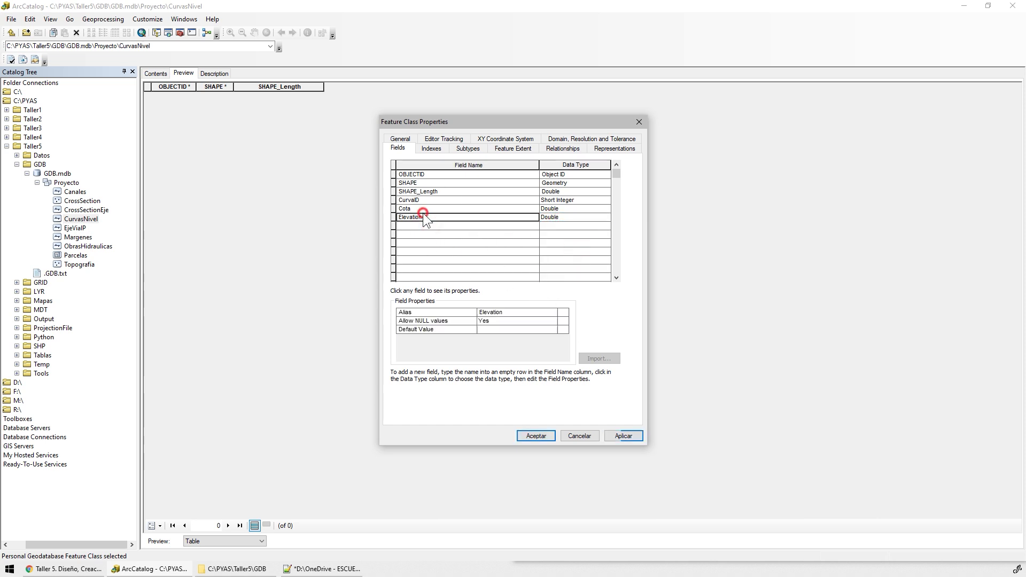
click(423, 209)
text(m)
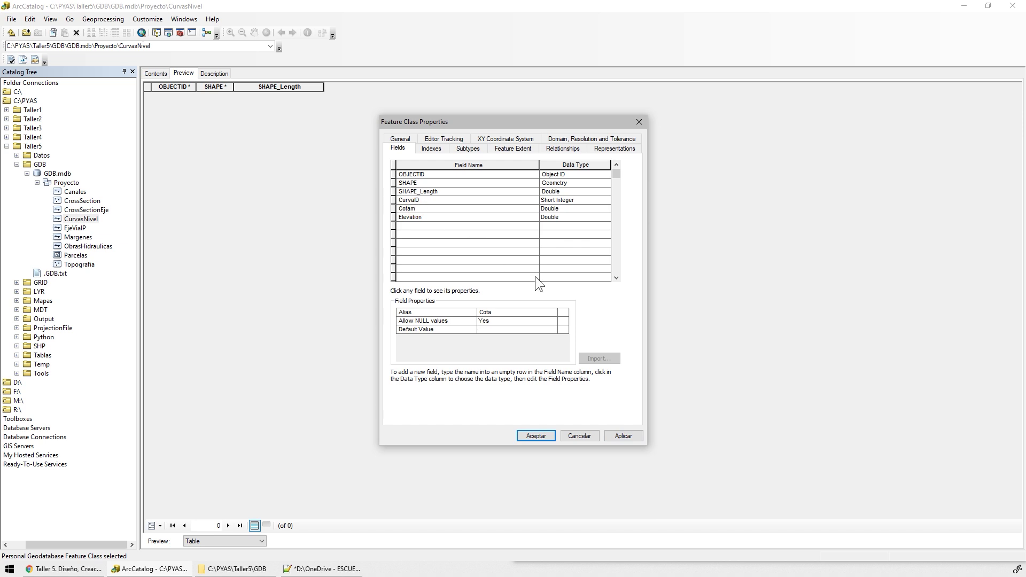
click(434, 217)
click(432, 218)
click(427, 226)
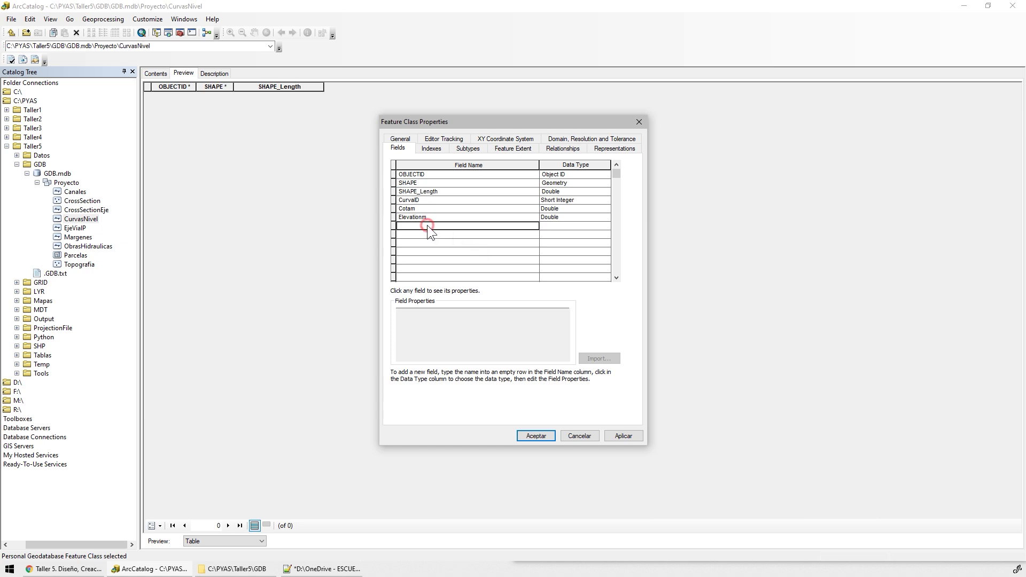
click(433, 209)
click(438, 217)
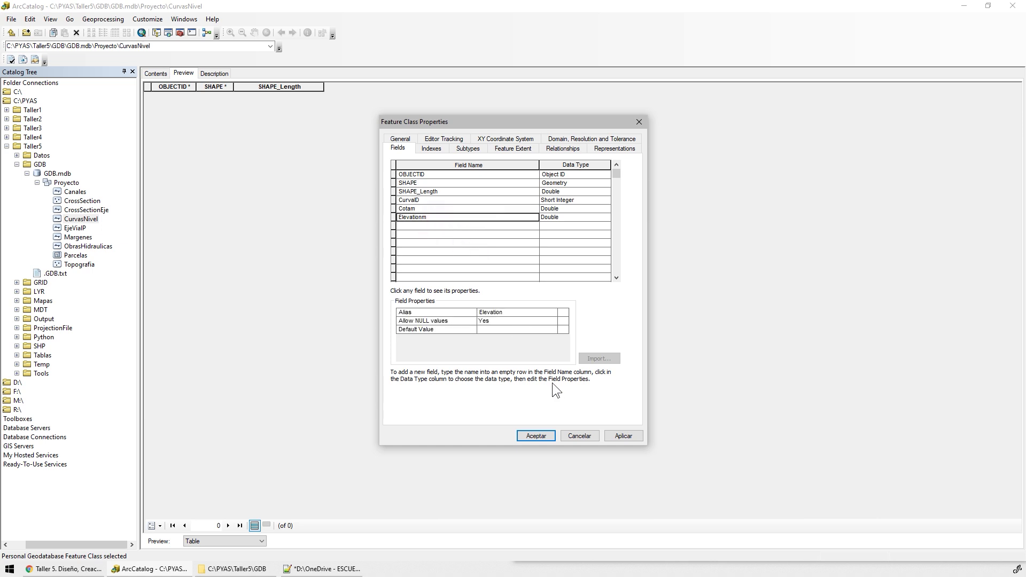
click(626, 435)
click(579, 436)
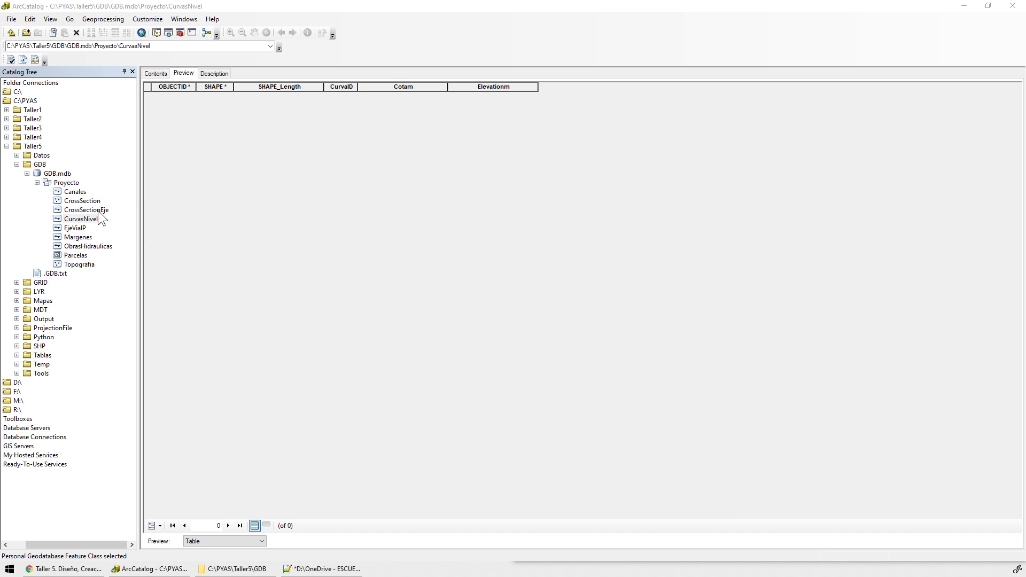
- Check the general properties of Topografia for whether its coordinates include Z values
click(79, 264)
right_click(76, 264)
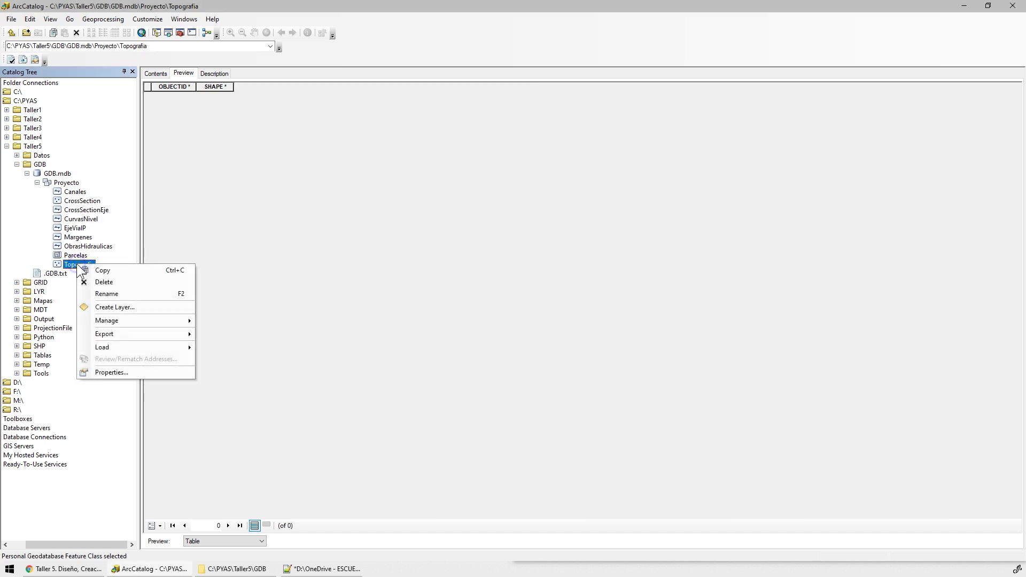
click(106, 371)
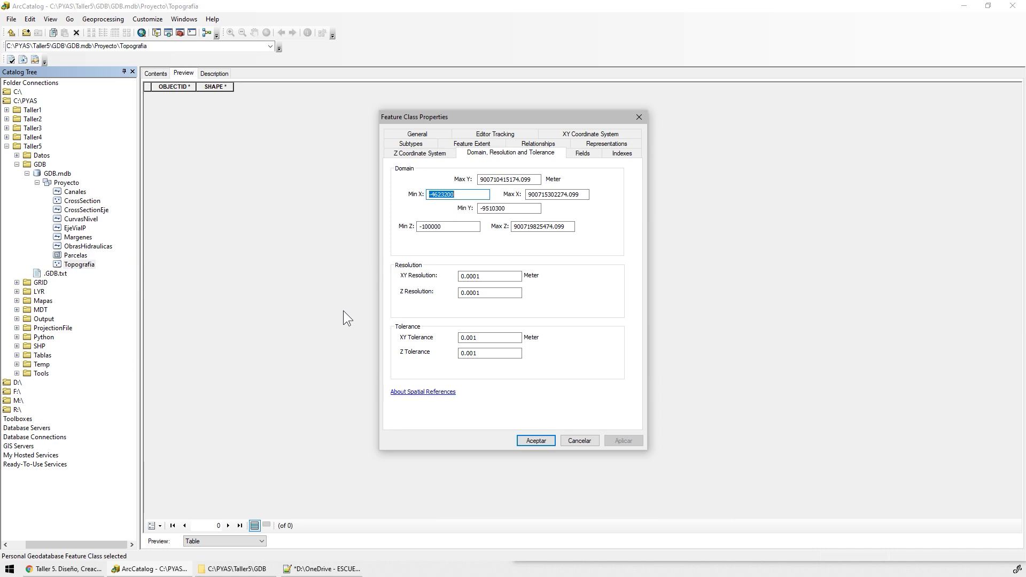
click(429, 136)
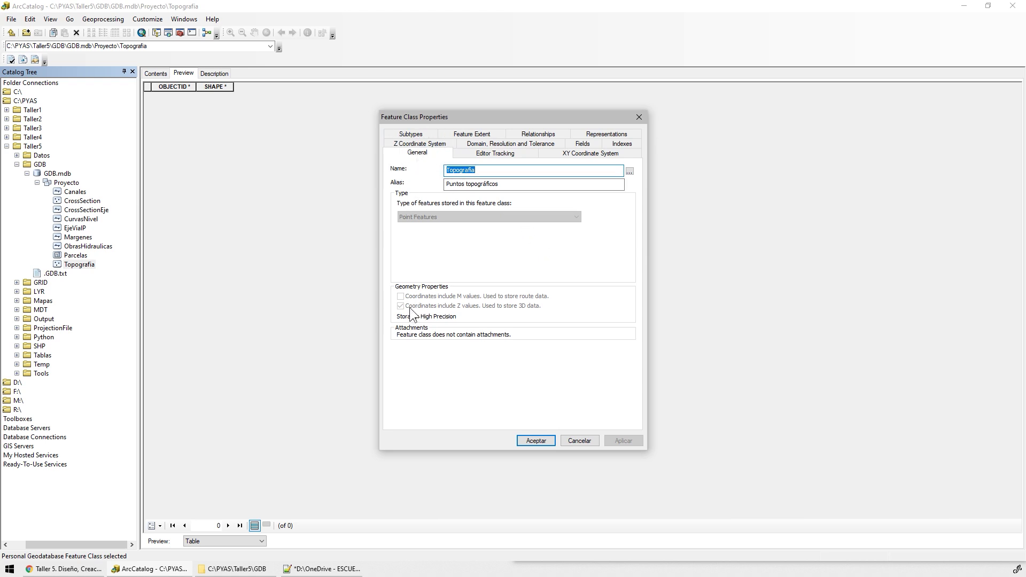
click(574, 441)
- Check the general properties of Margenes for whether its coordinates include Z values
right_click(78, 237)
click(155, 344)
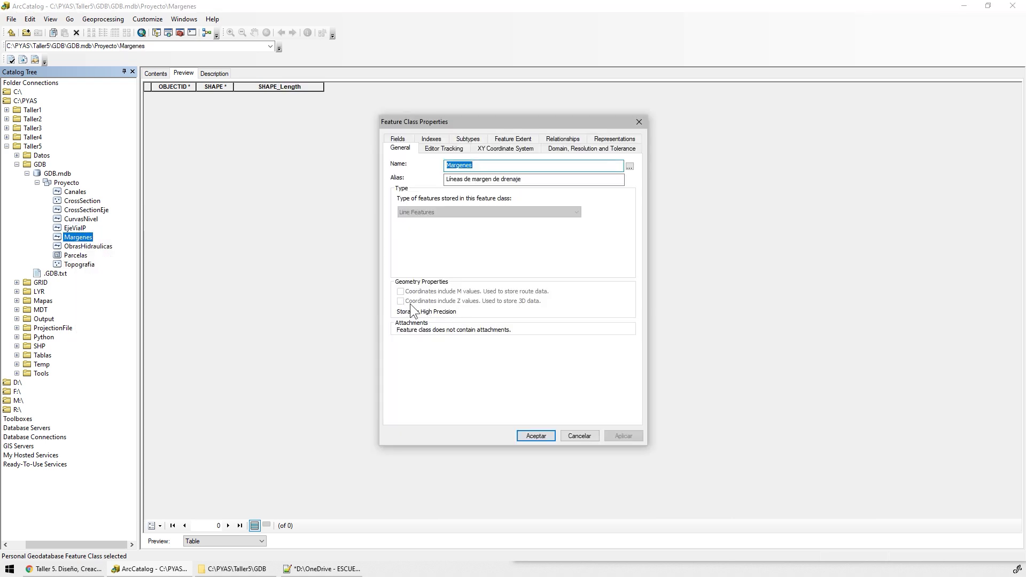
click(580, 436)
- Open the field definitions of Topografia and add a field named TopoID with the Short Integer data type
right_click(86, 265)
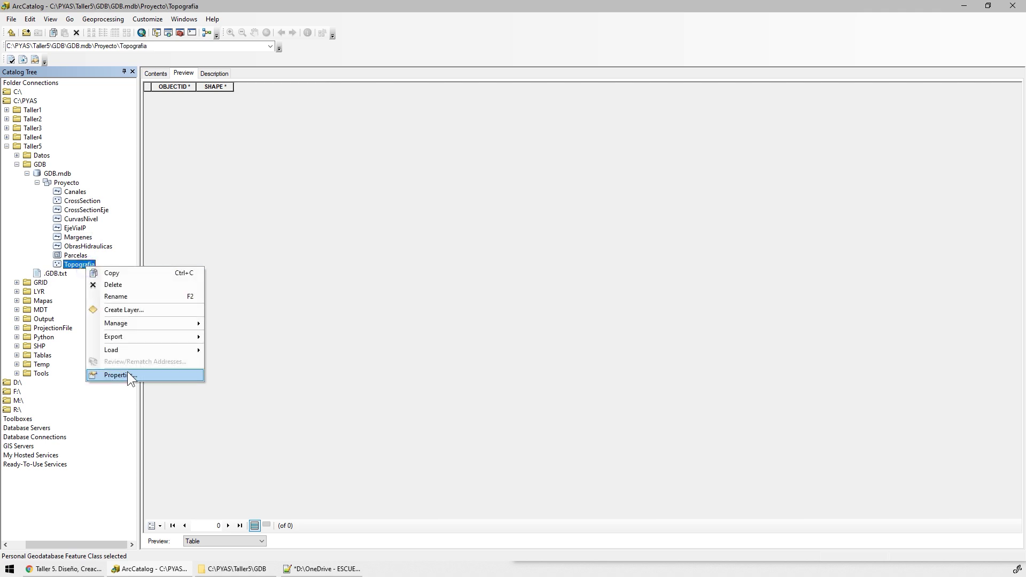
click(127, 374)
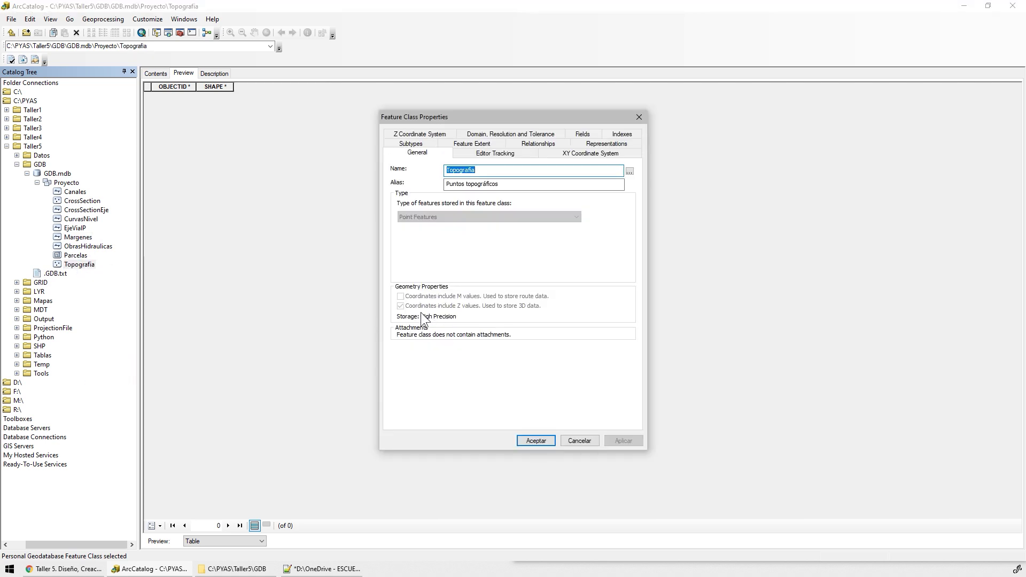
click(578, 134)
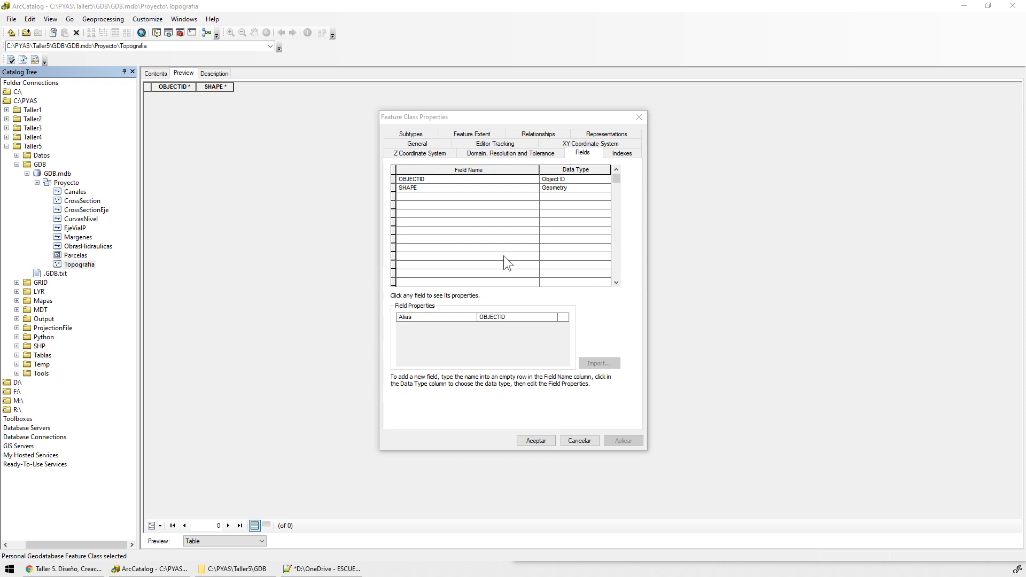
click(438, 197)
text(TopoID)
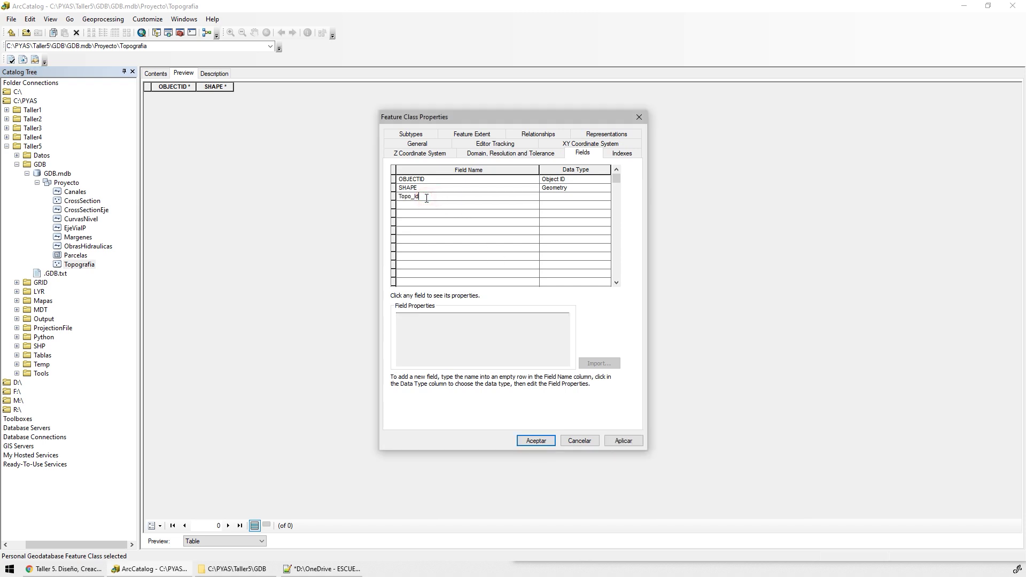
click(571, 197)
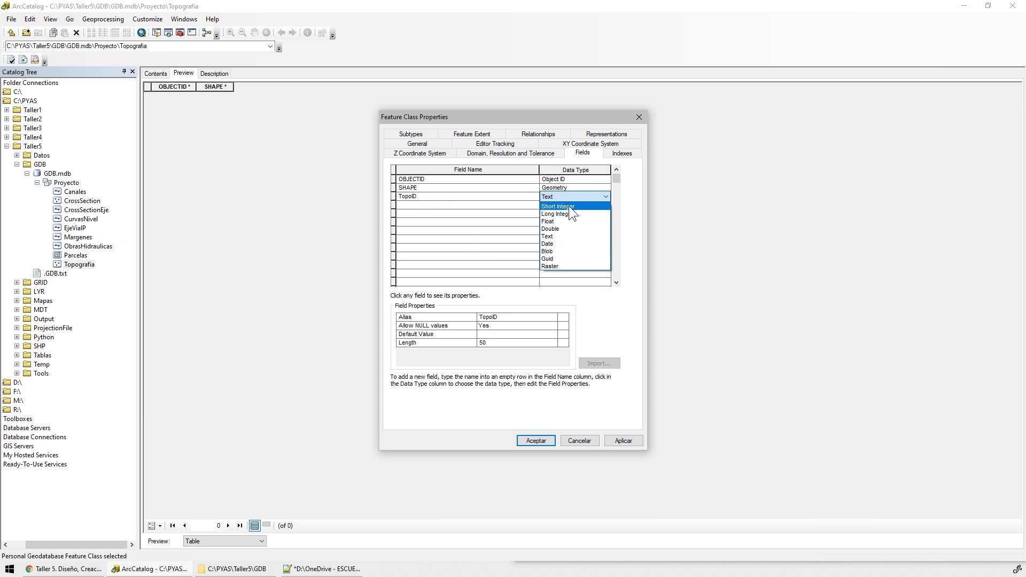
click(569, 206)
click(421, 205)
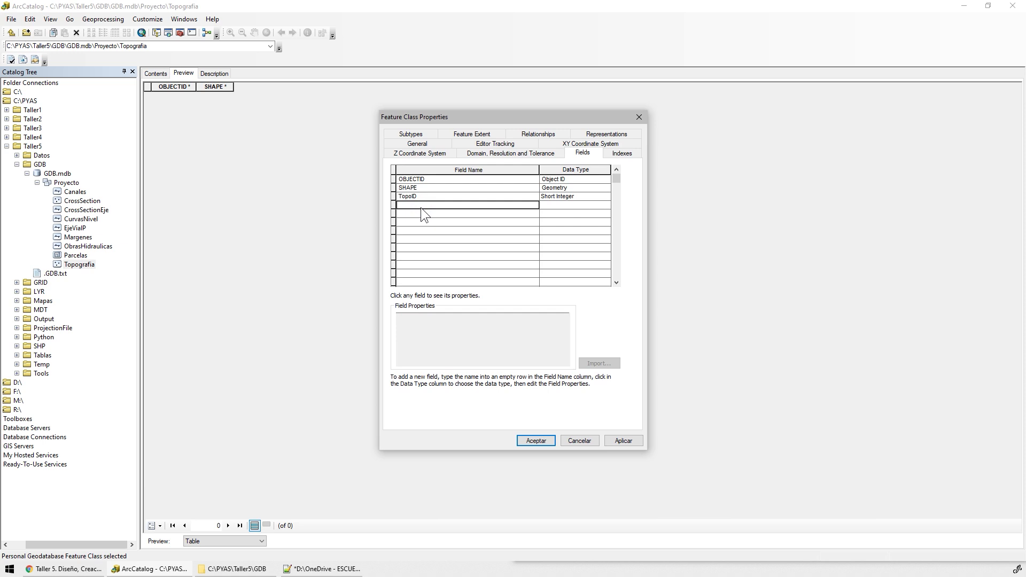
- Change the data type of the TopoID field in Topografia to Long Integer
click(595, 197)
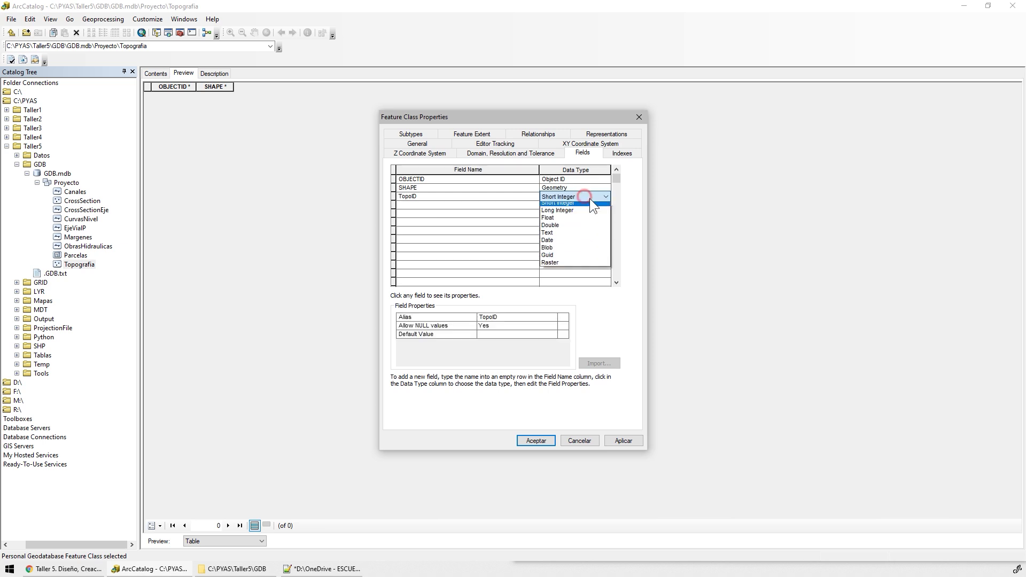
click(575, 207)
click(445, 207)
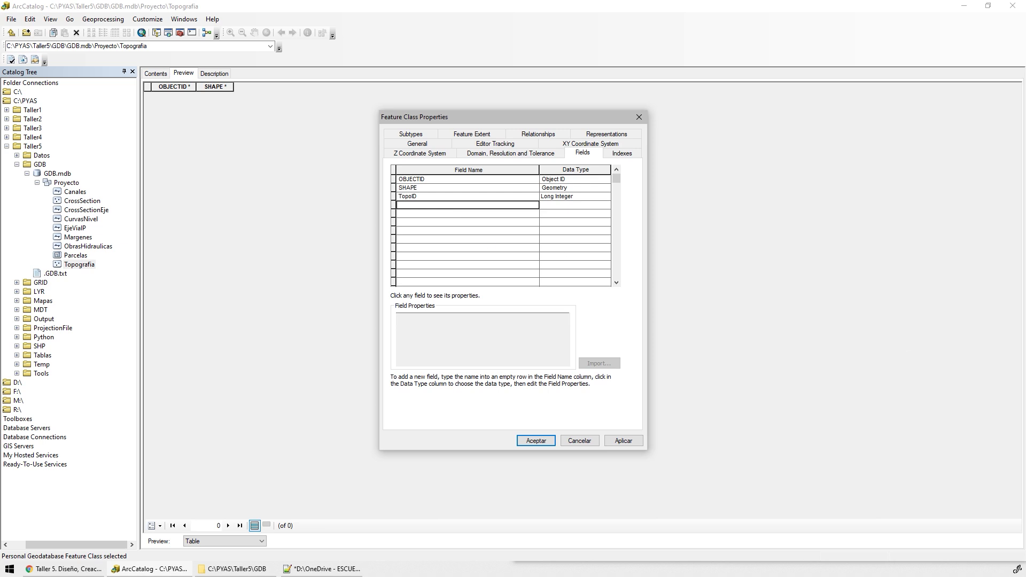
- Add a field named Descripcion to Topografia with the Text data type and a length of 100
click(417, 205)
text(Descripcion)
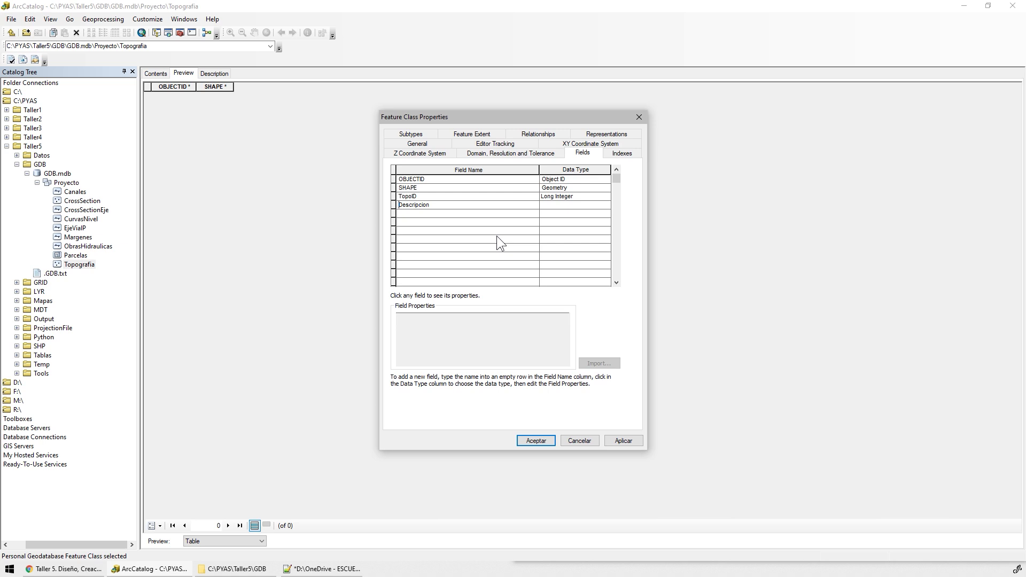
click(561, 206)
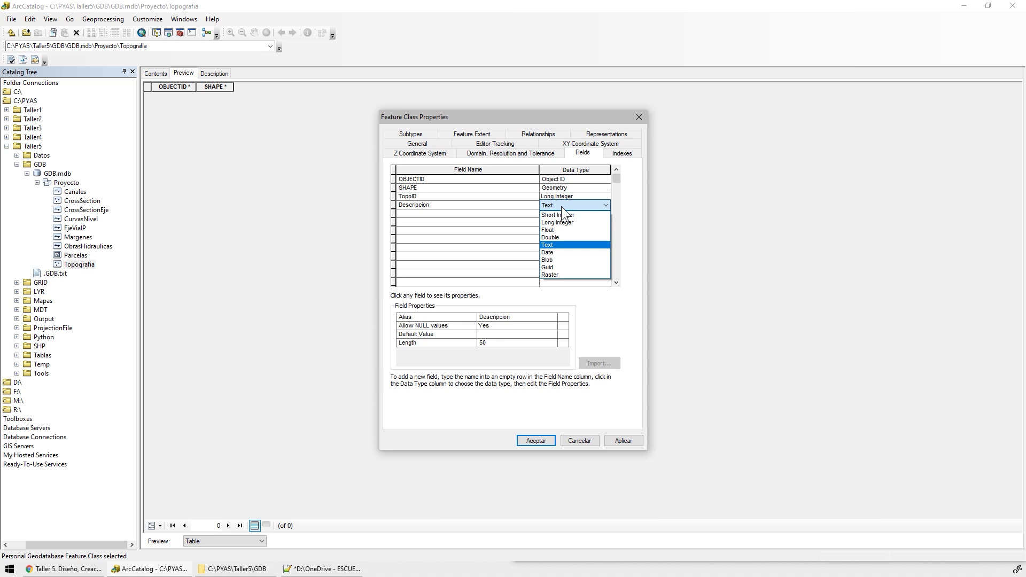
click(505, 347)
click(484, 343)
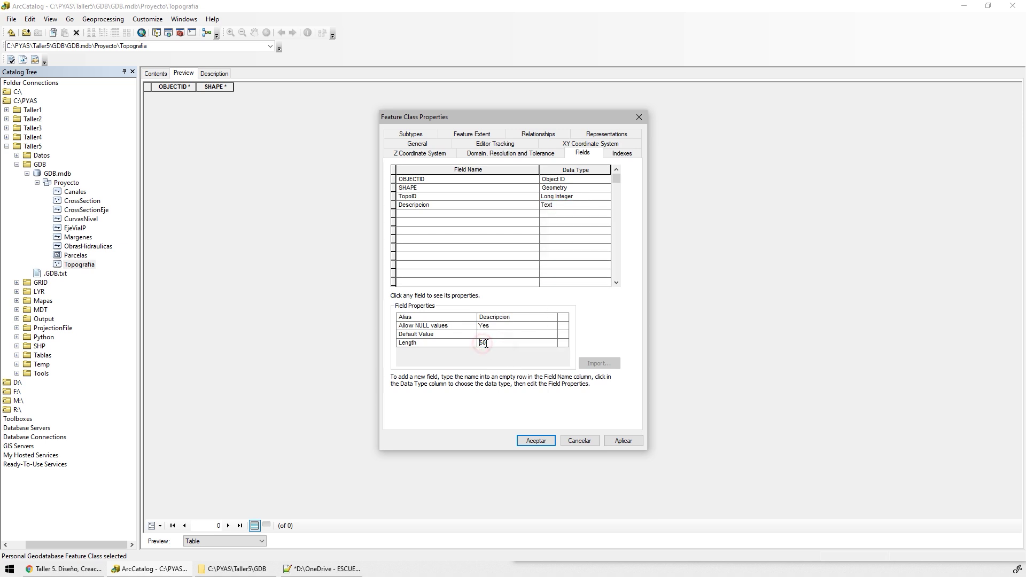
text(100)
click(497, 206)
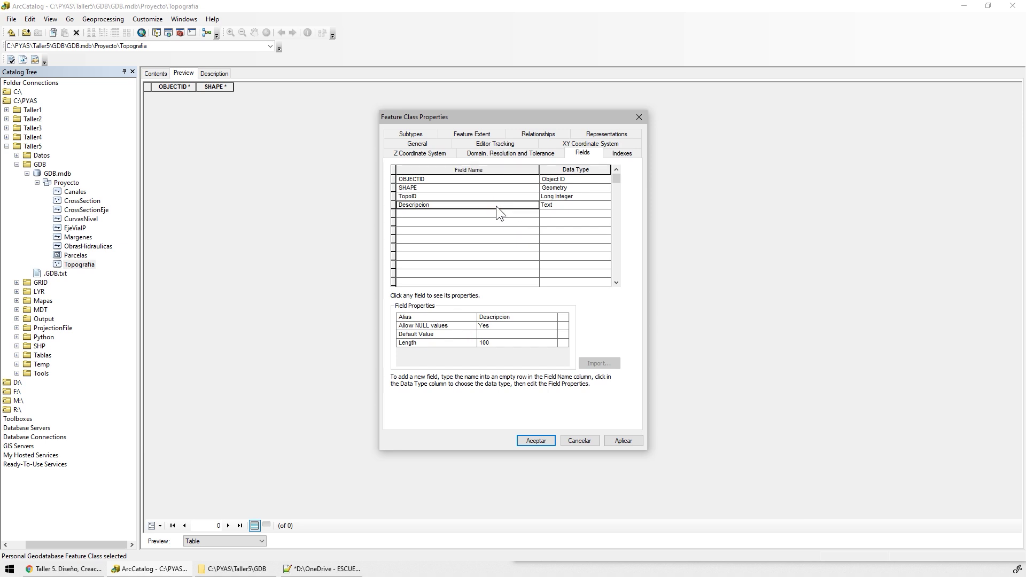
- Add a field named Cotam to Topografia with the Text data type
click(493, 216)
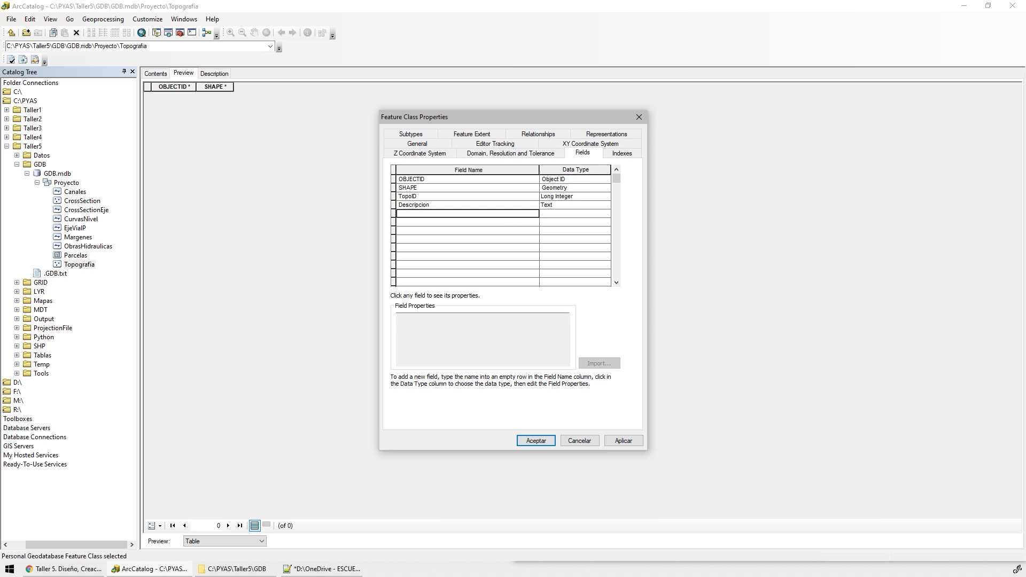
click(418, 214)
text(Cota)
click(442, 217)
click(416, 213)
text(m)
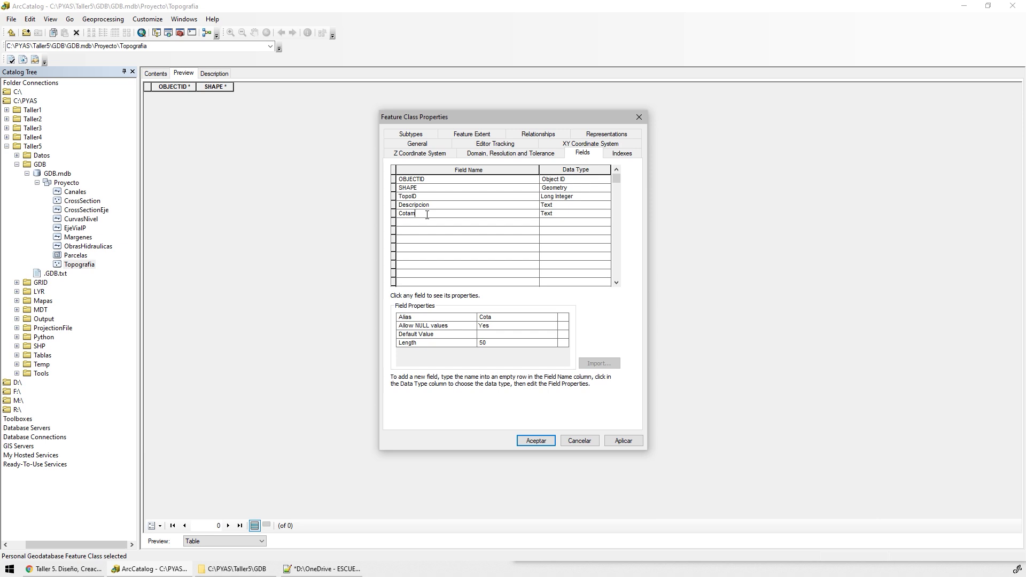
click(559, 214)
click(559, 214)
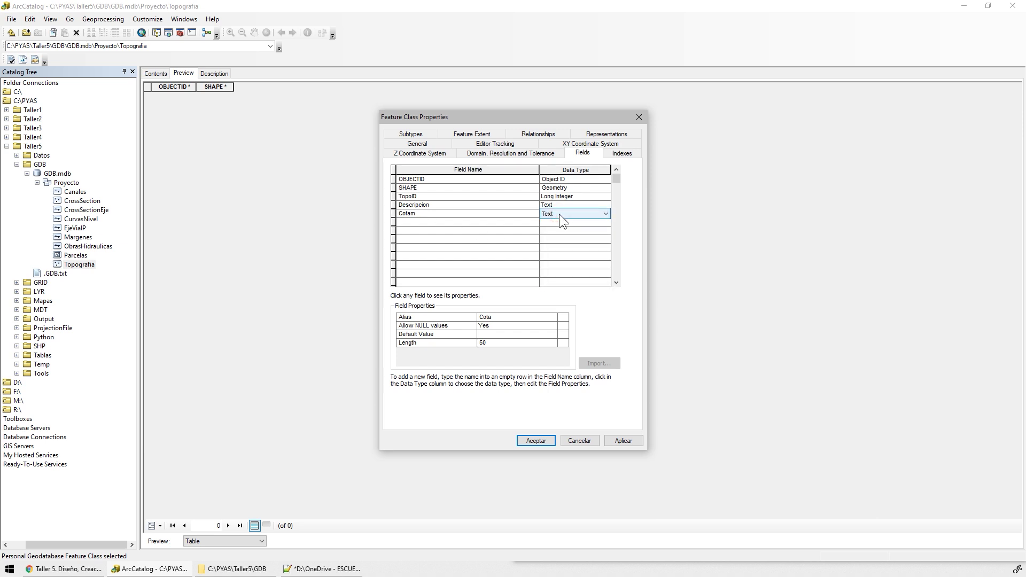
click(446, 222)
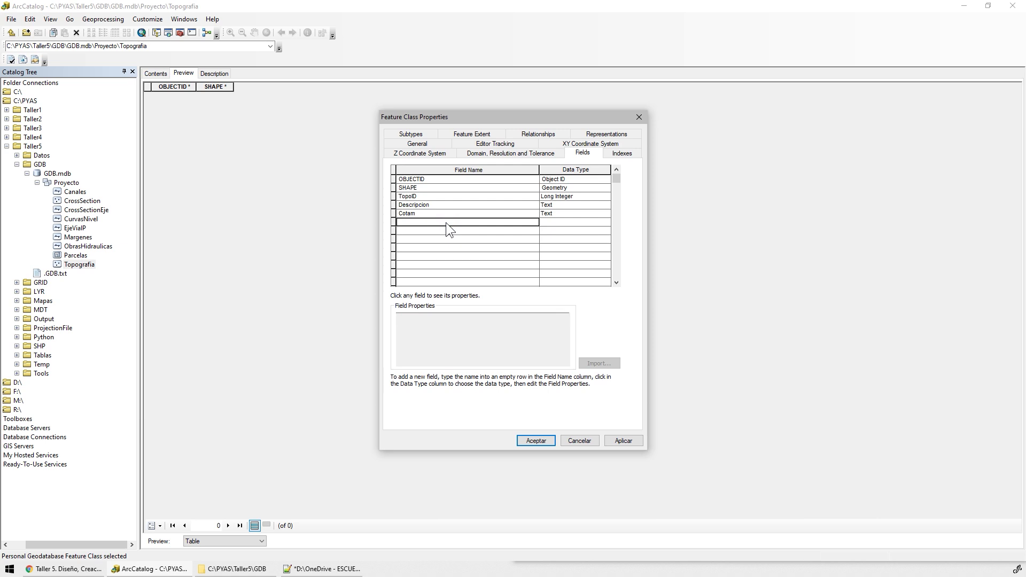
- Add a field named CXm to Topografia with the Double data type
text(CX)
text(M)
key(BackSpace)
text(m)
click(551, 222)
click(550, 254)
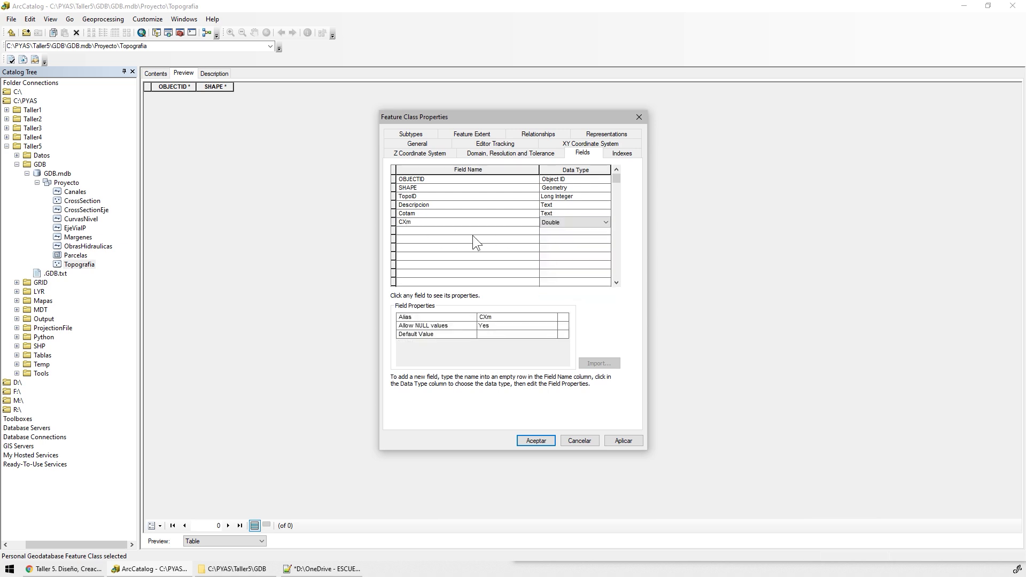
- Add a field named CYm to Topografia with the Double data type and save the feature class's field changes
click(416, 231)
text(CYm)
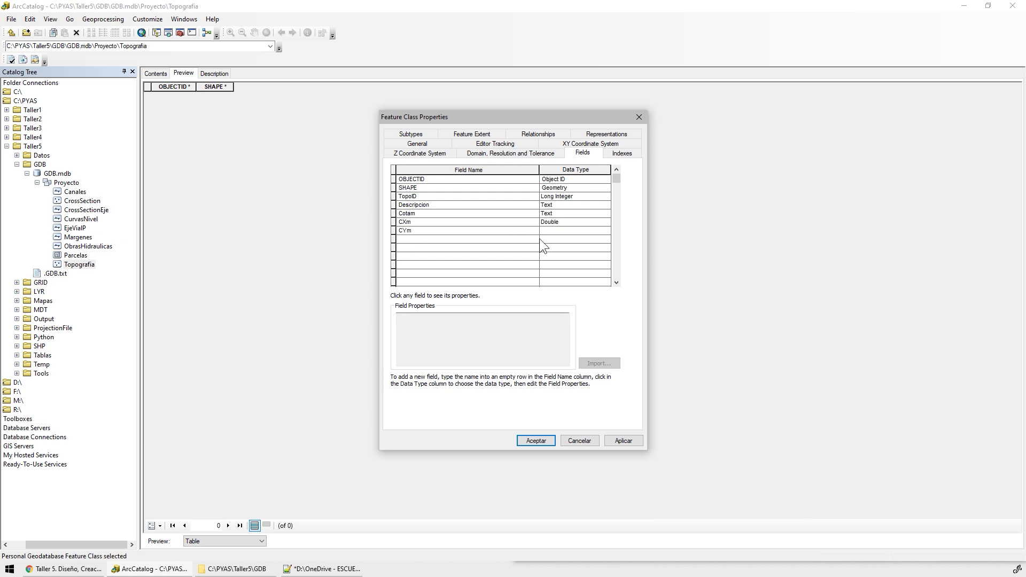
click(556, 232)
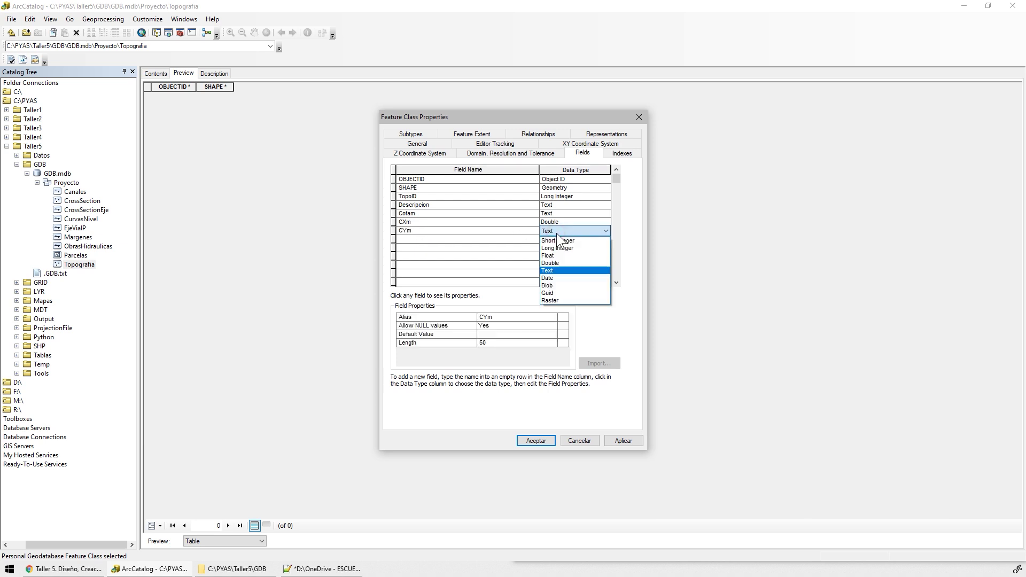
click(563, 263)
click(452, 239)
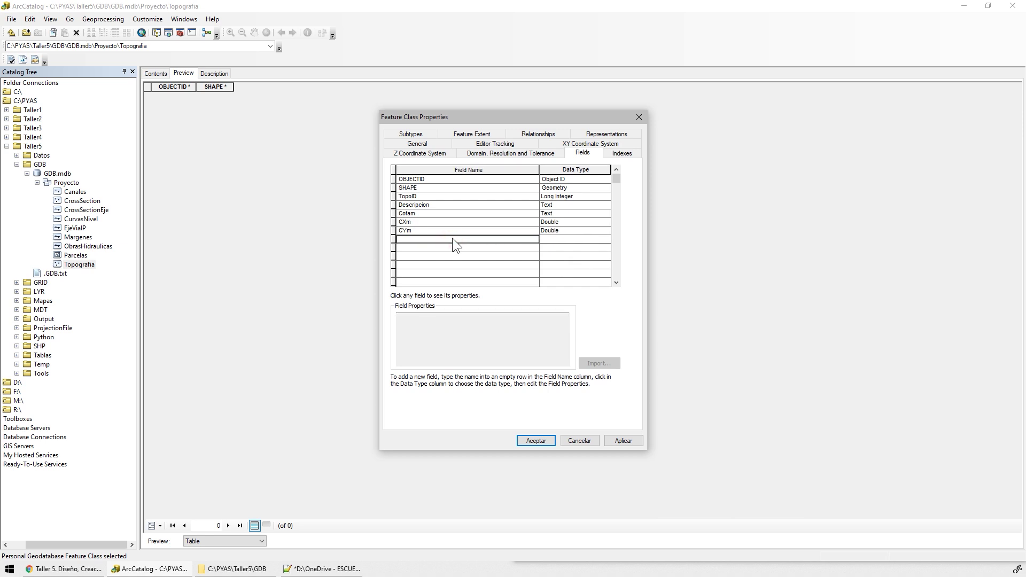
click(623, 439)
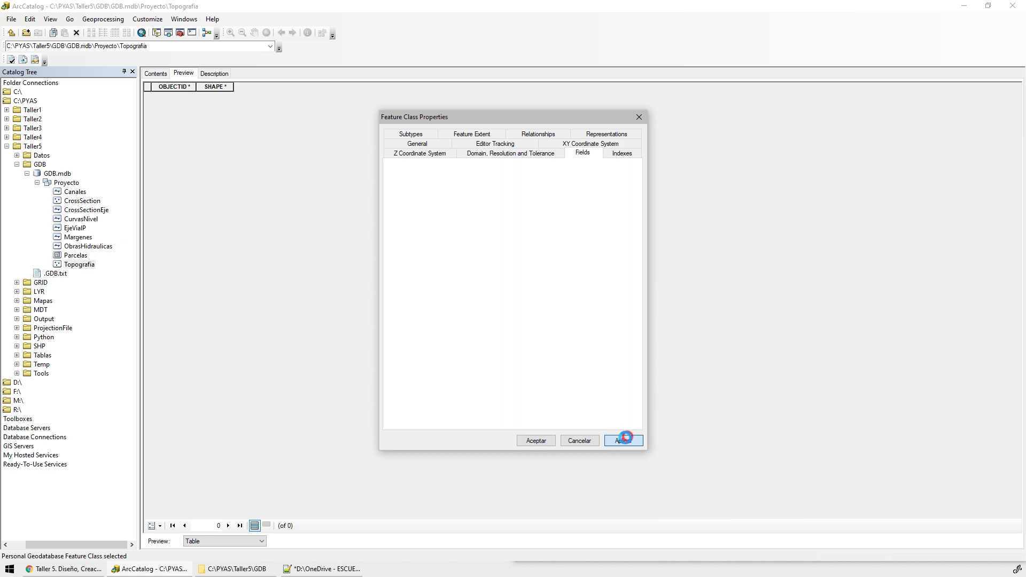
click(550, 441)
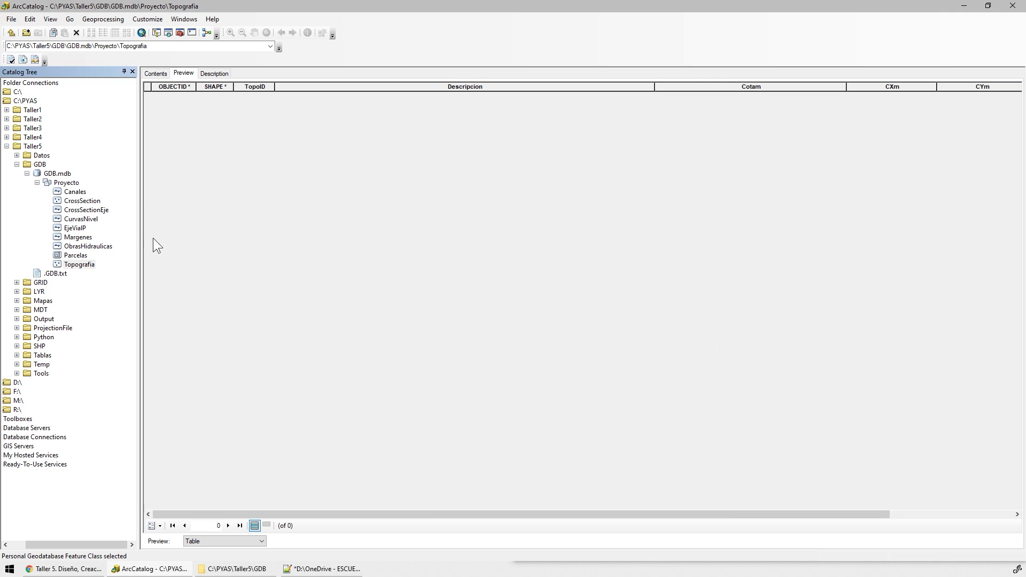
- Open the field definitions of CrossSectionEje and add a field named CrossSEjeID with the Short Integer data type
click(81, 210)
right_click(81, 211)
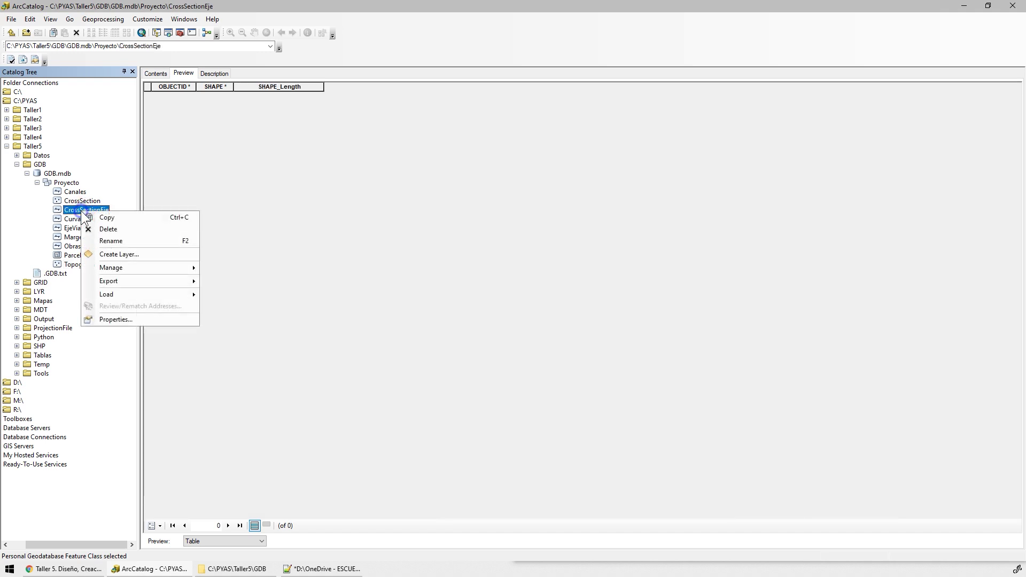
click(130, 319)
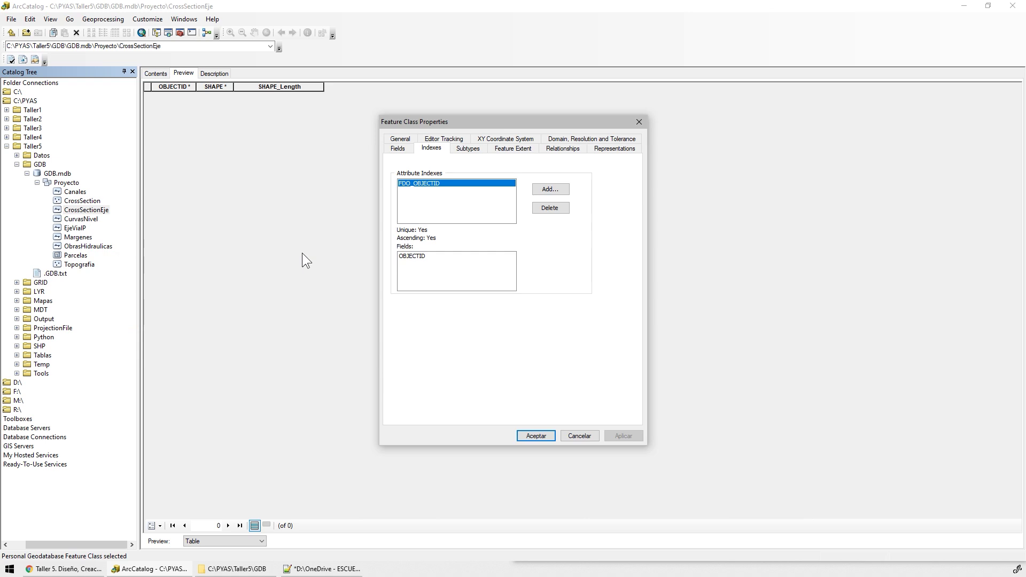
click(397, 150)
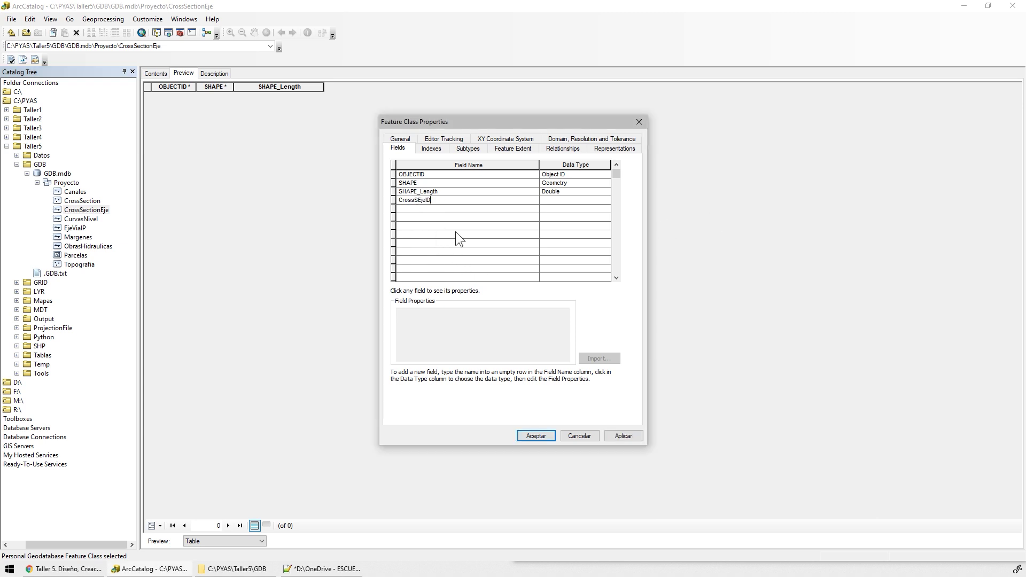
click(561, 200)
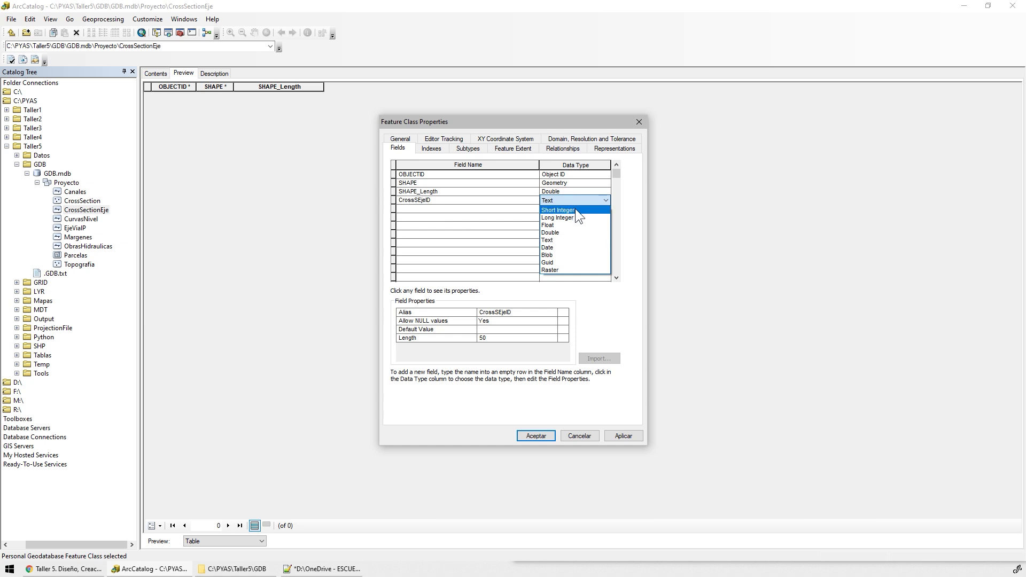
click(576, 210)
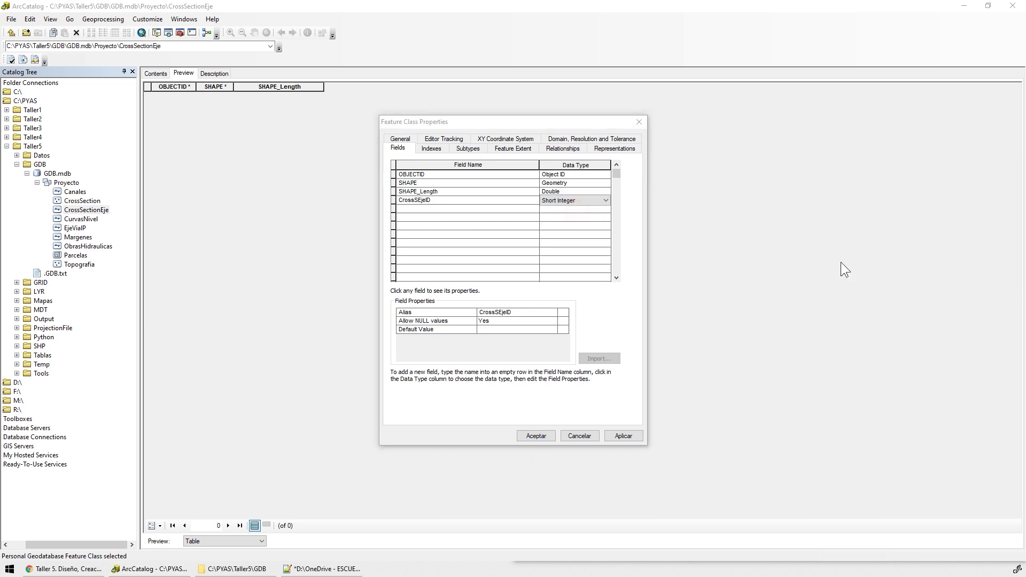
- Add a field named Abscisa to CrossSectionEje with the Text data type
click(402, 208)
text(Abscisa)
click(429, 210)
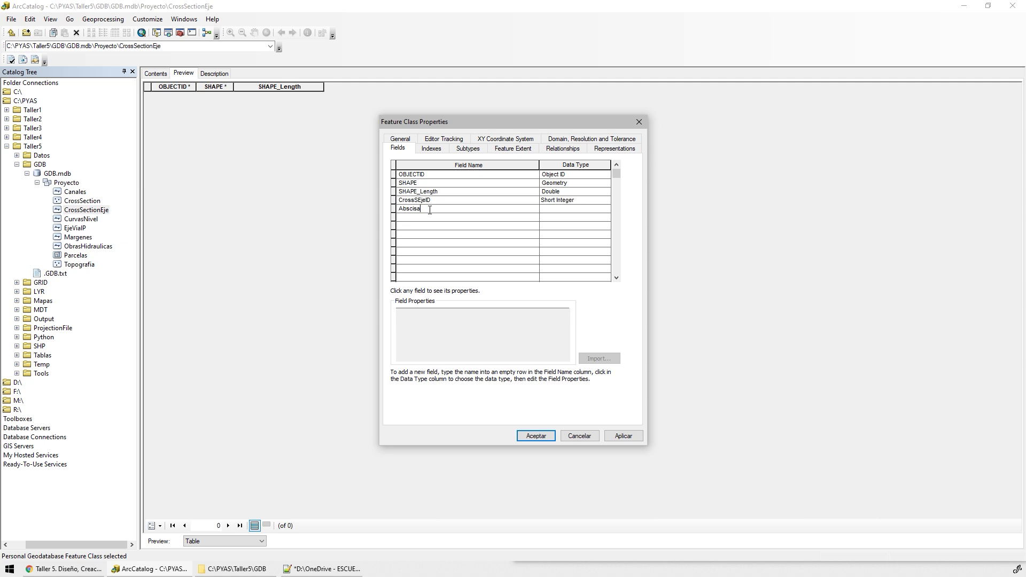
click(541, 210)
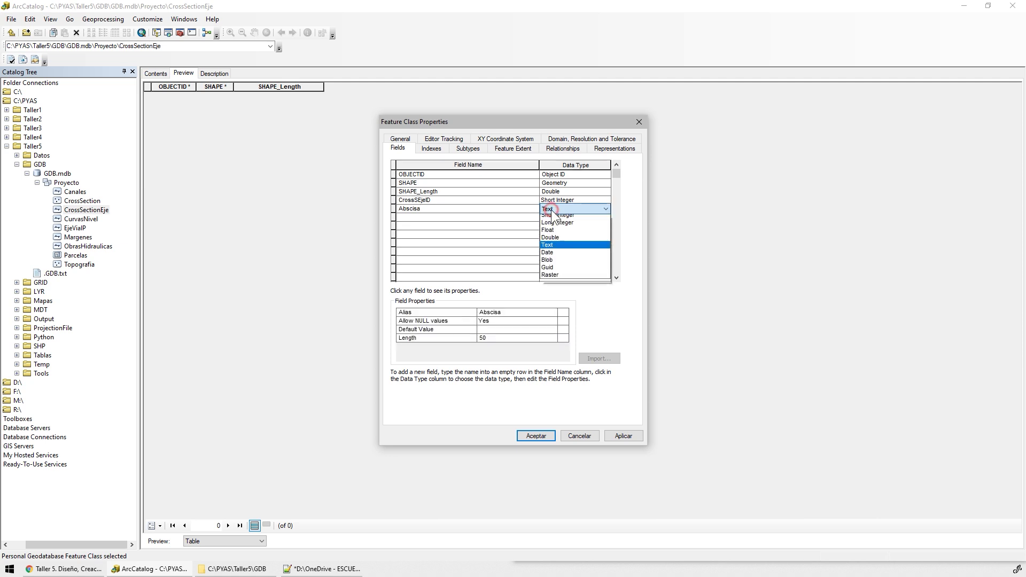
click(551, 210)
click(486, 339)
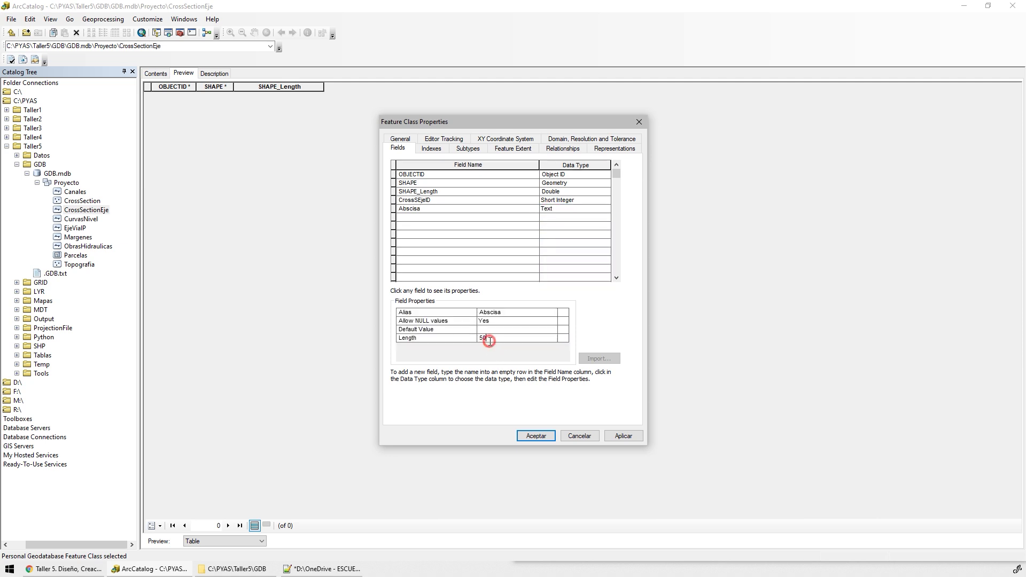
click(460, 335)
- Add a field named Longitudm to CrossSectionEje with the Double data type
click(421, 217)
text(Longitud)
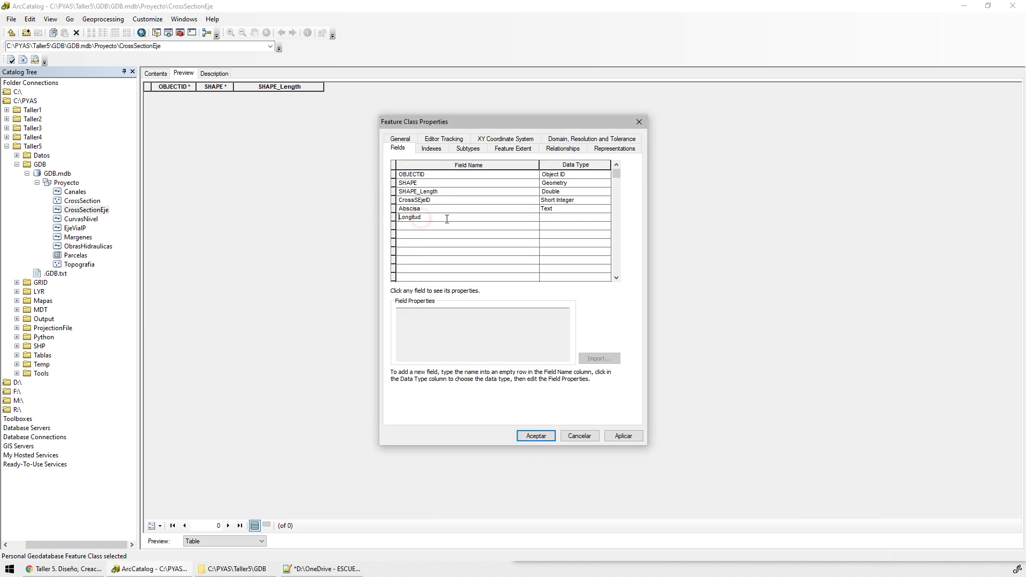
text(m)
click(573, 219)
click(565, 249)
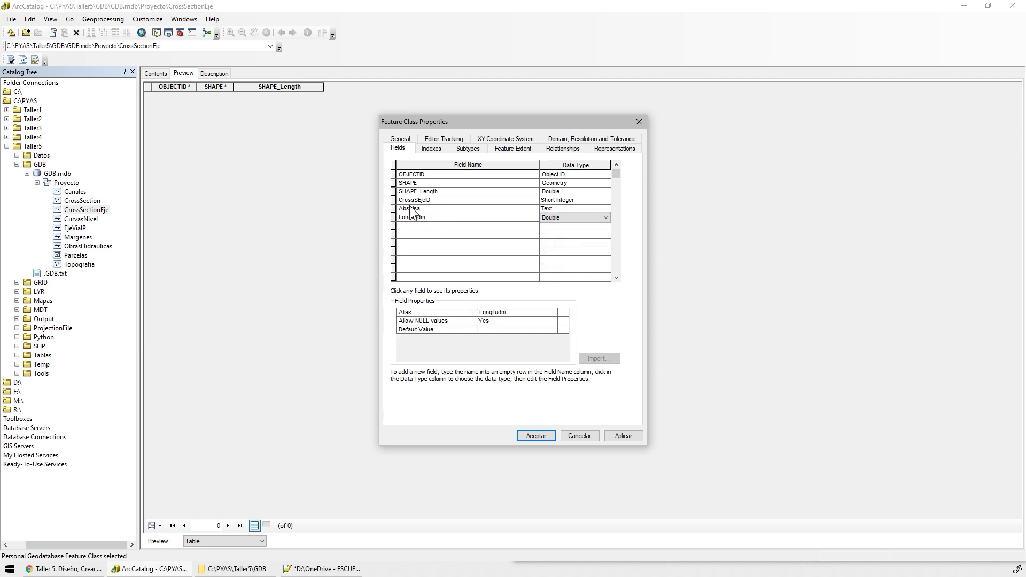
- Add a Text field named Hipervinculo with a length of 255 to CrossSectionEje and save the field changes
click(419, 226)
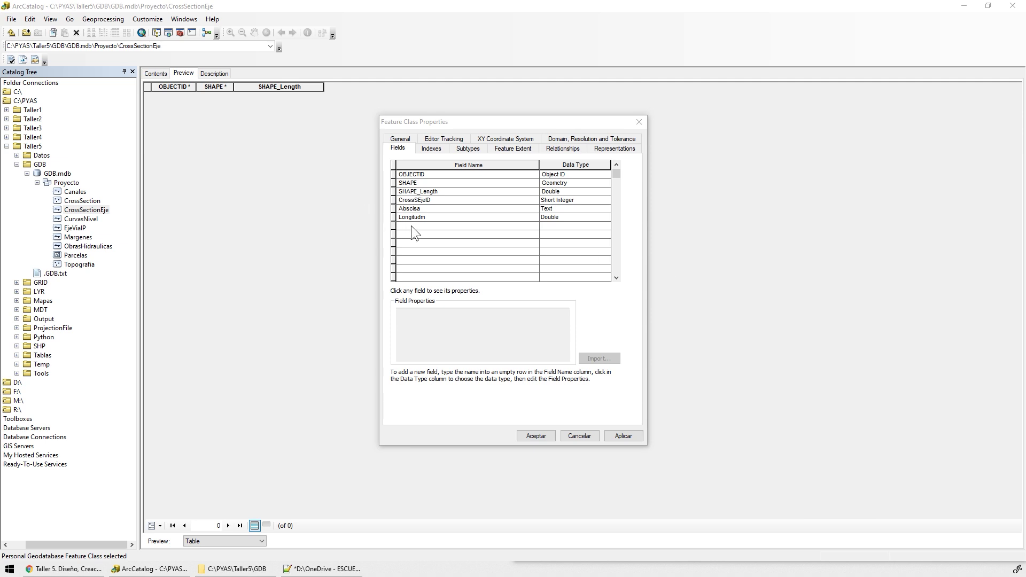
click(412, 226)
text(Hipervinculo)
click(561, 226)
click(592, 227)
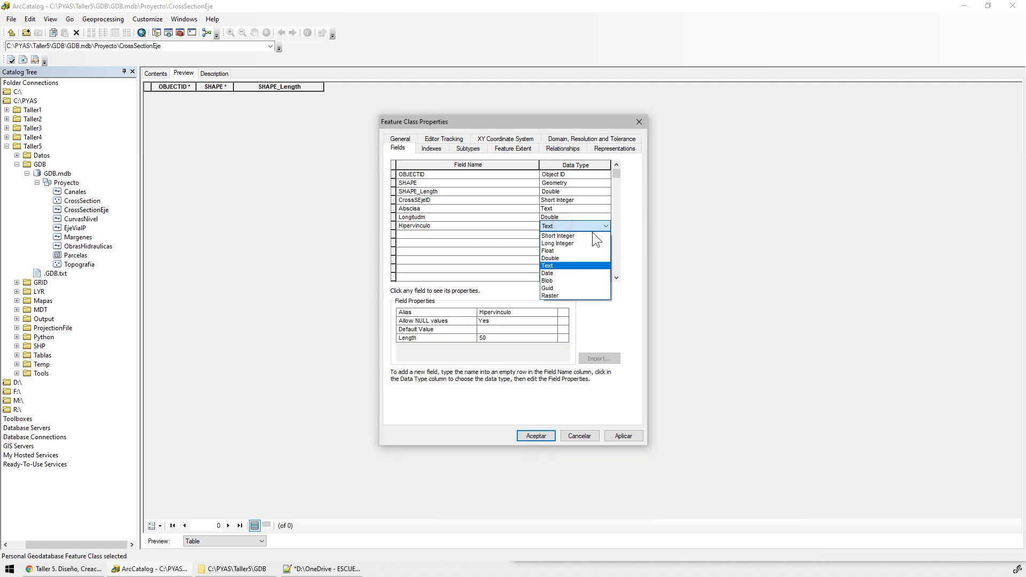
click(487, 336)
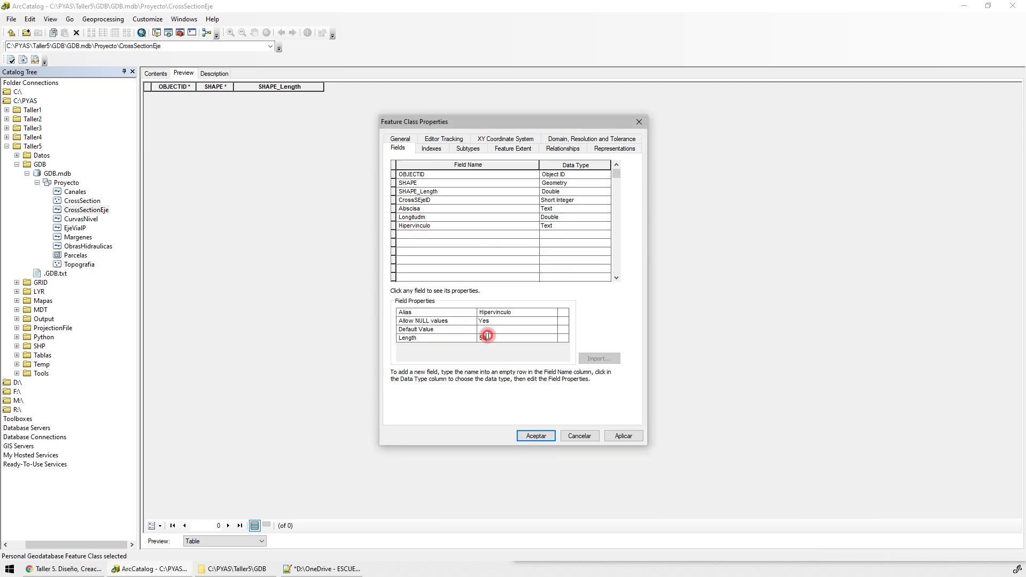
drag(487, 336, 457, 333)
text(255)
click(620, 436)
click(537, 436)
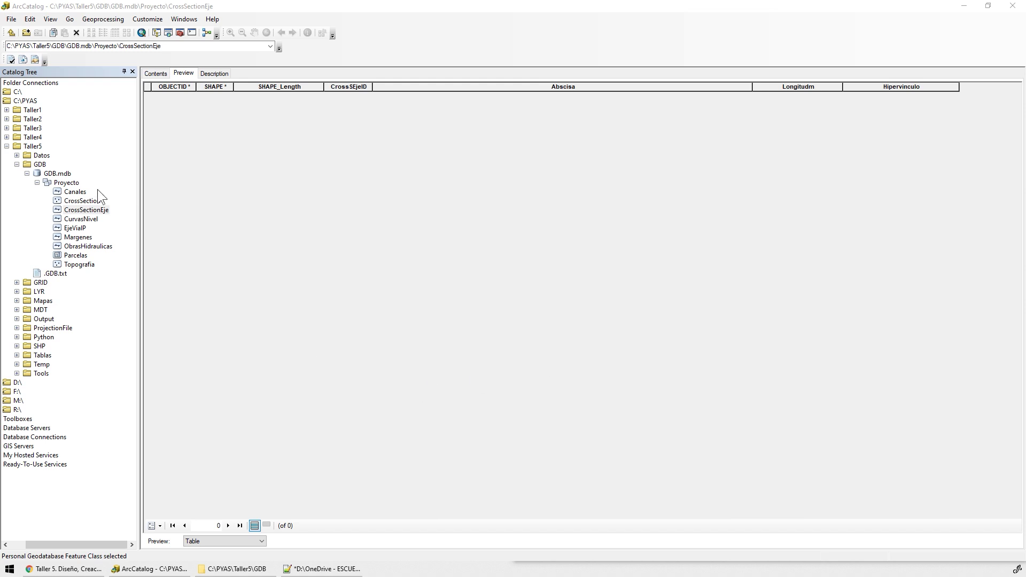
- Open the field definitions of CrossSection and add a field named CrossSEjeID with the Short Integer data type
click(81, 200)
right_click(81, 200)
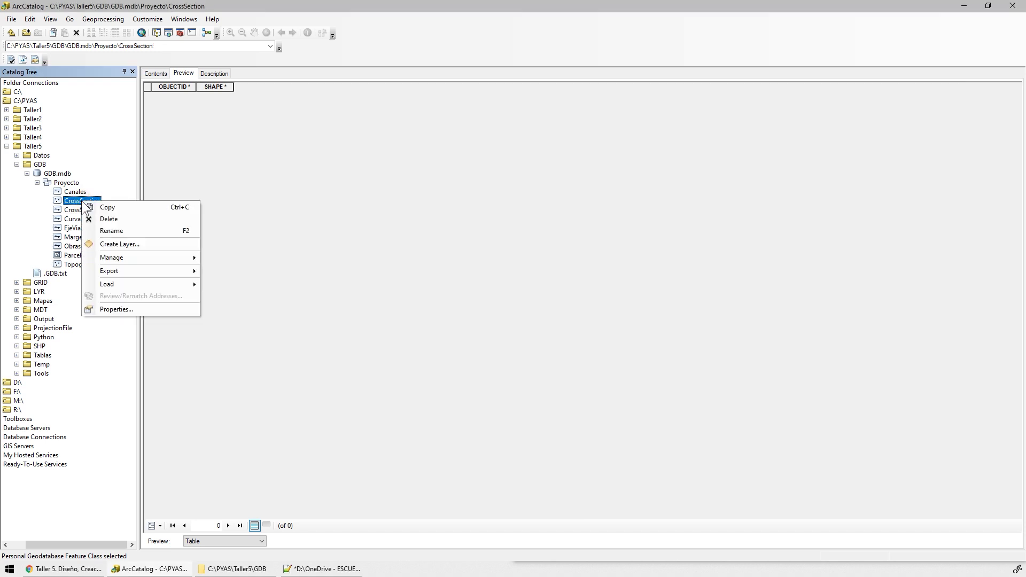
click(151, 309)
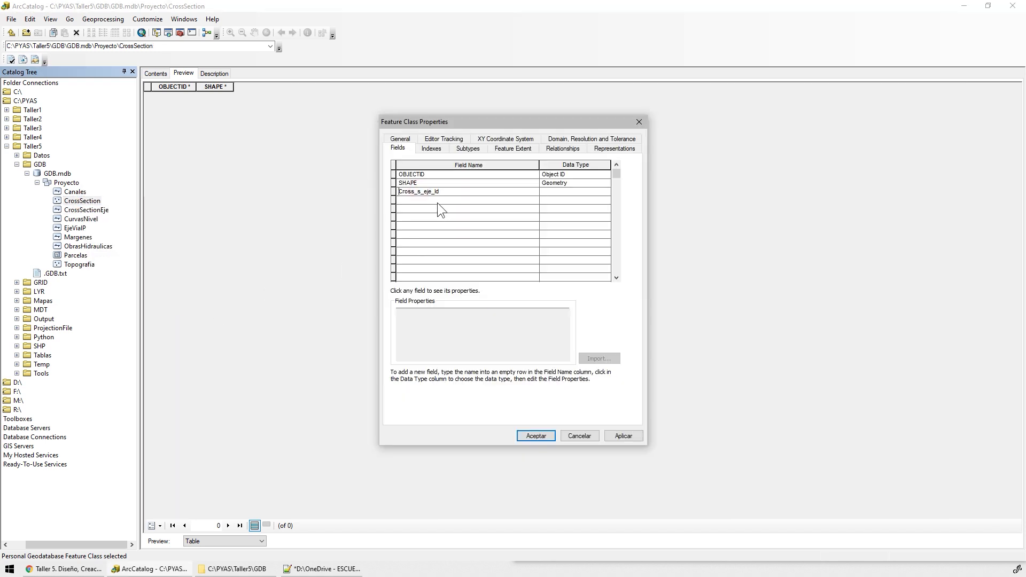
click(415, 190)
key(Delete)
key(Delete)
text(S)
click(575, 192)
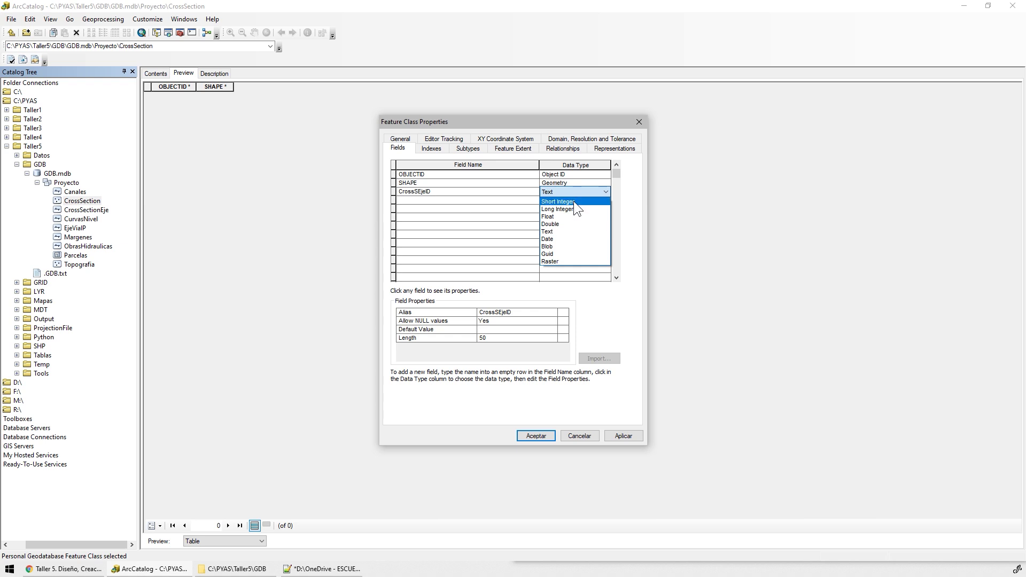
click(572, 201)
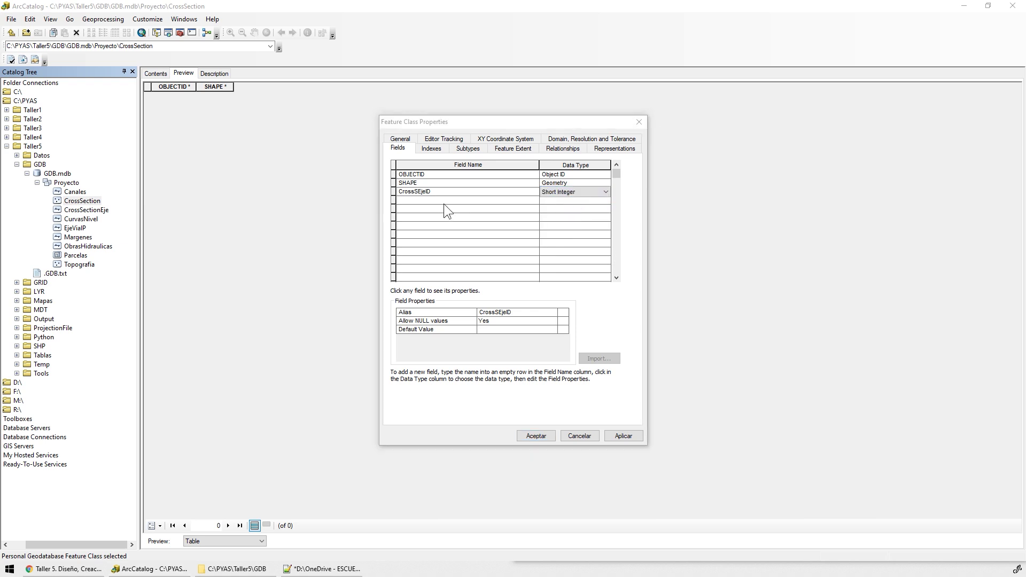
- Add a field named Abscisam to CrossSection with the Text data type
click(416, 199)
text(Abscisa)
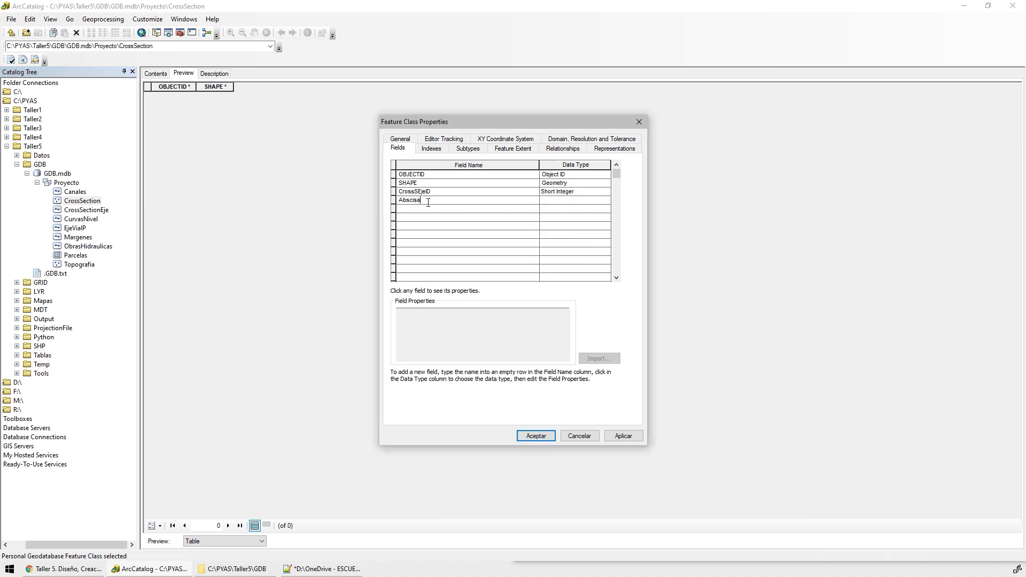
text(m)
click(556, 200)
click(554, 241)
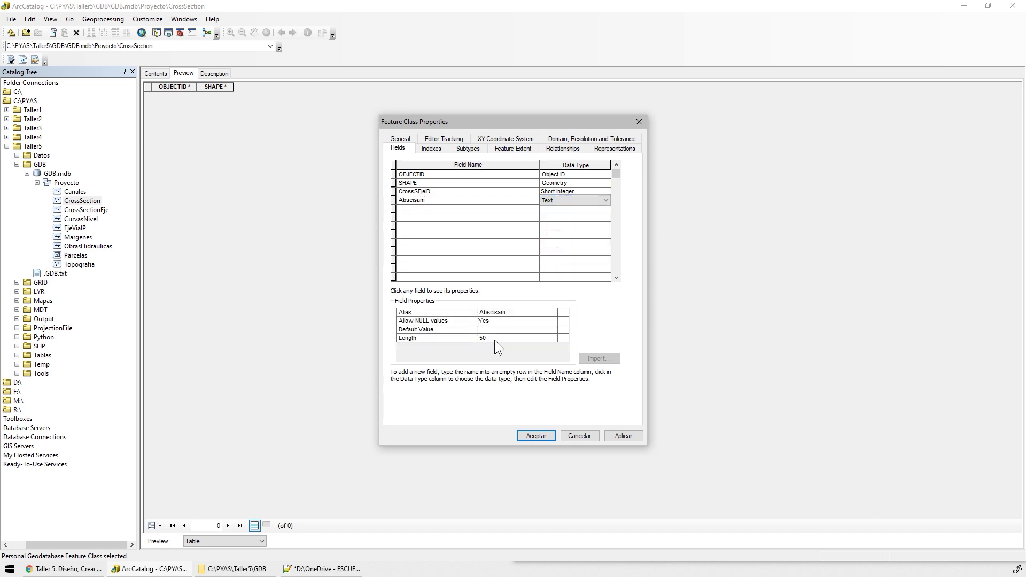
click(493, 338)
click(545, 231)
- Add a field named Cotam to CrossSection with the Double data type
click(403, 208)
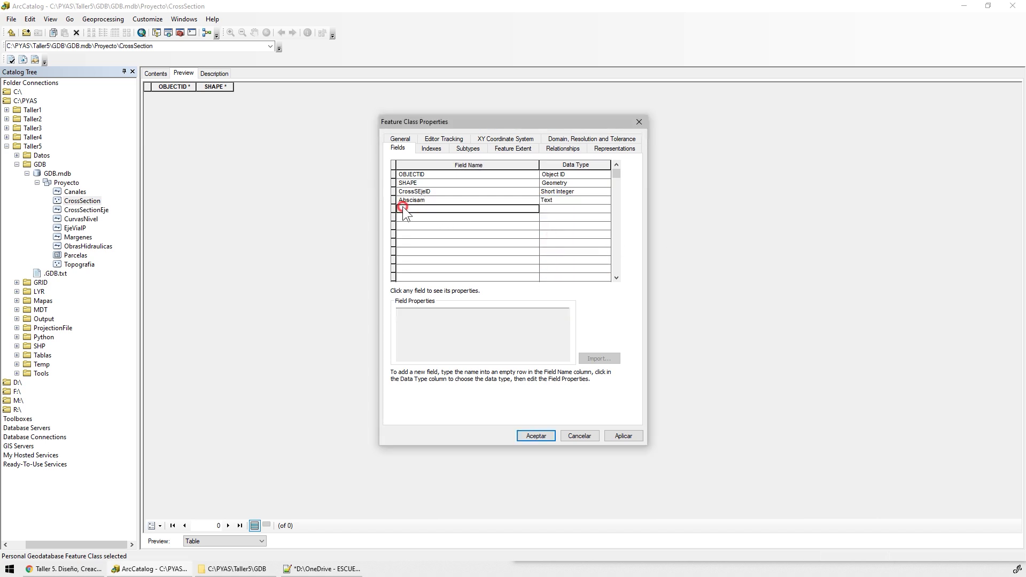
text(Cotam)
click(571, 207)
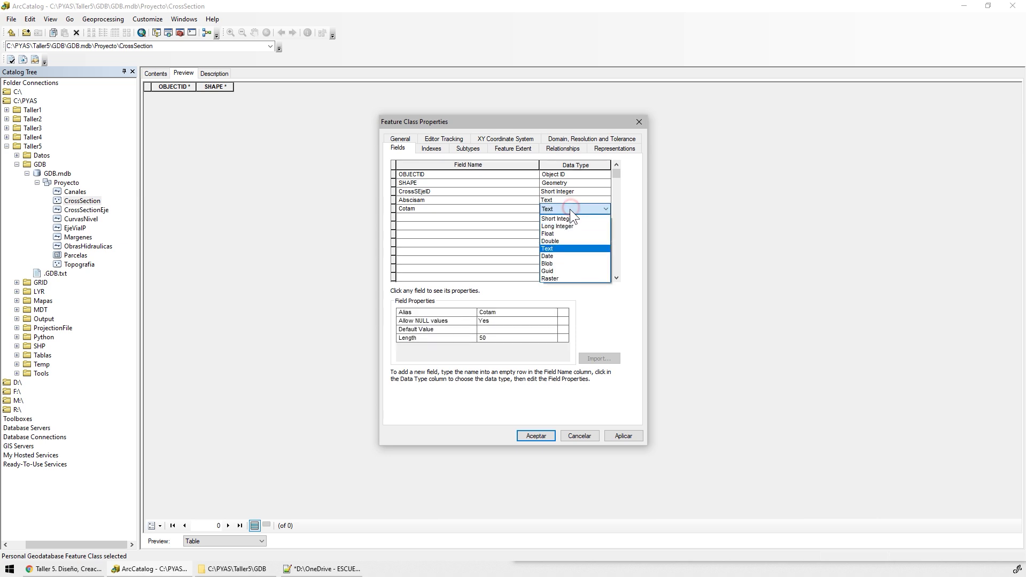
click(557, 242)
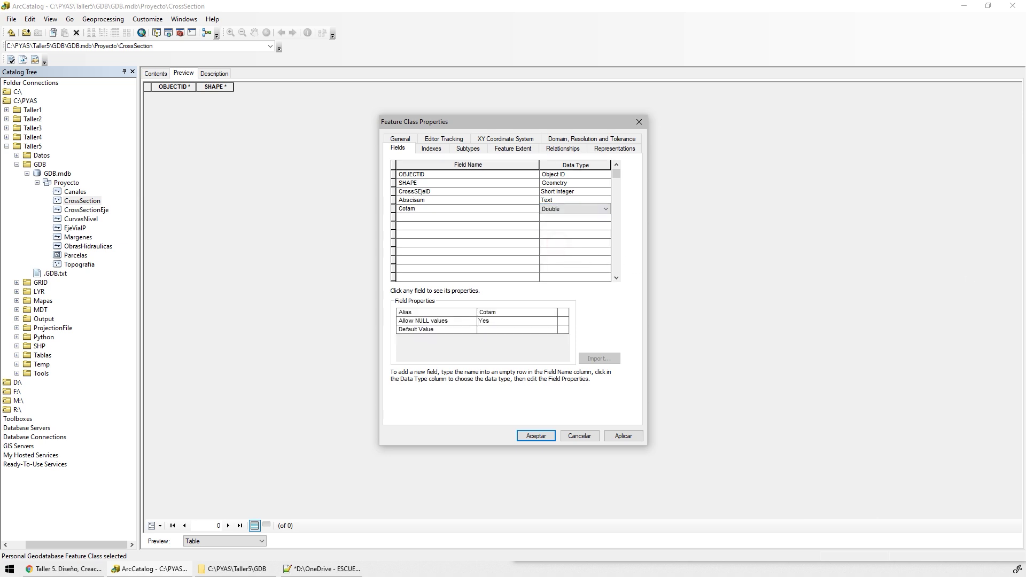
- Add a field named Hipervinculo to CrossSection with the Text data type and save the field changes
click(403, 218)
text(Hipervinculo)
click(555, 216)
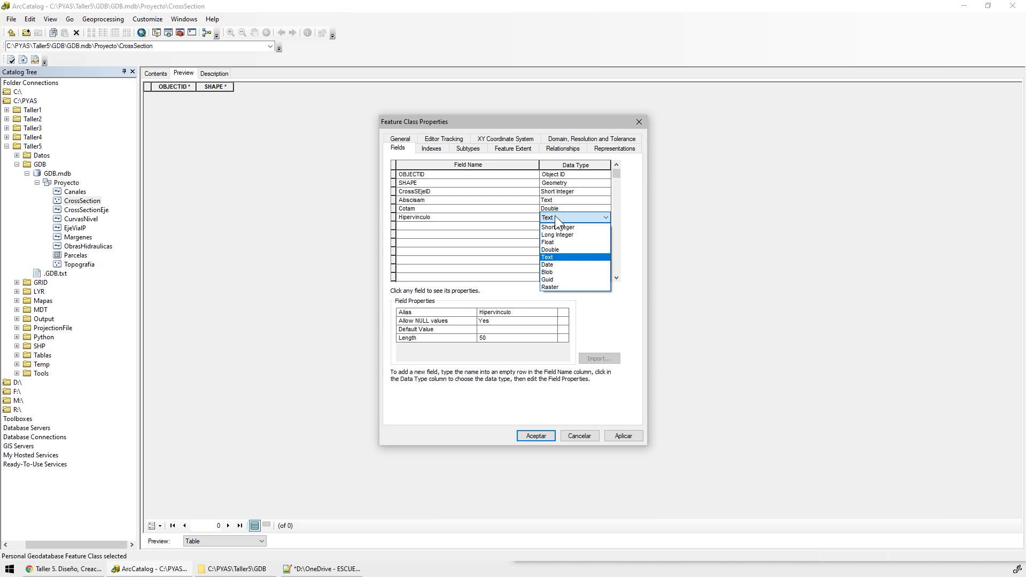
click(559, 257)
click(501, 337)
click(624, 436)
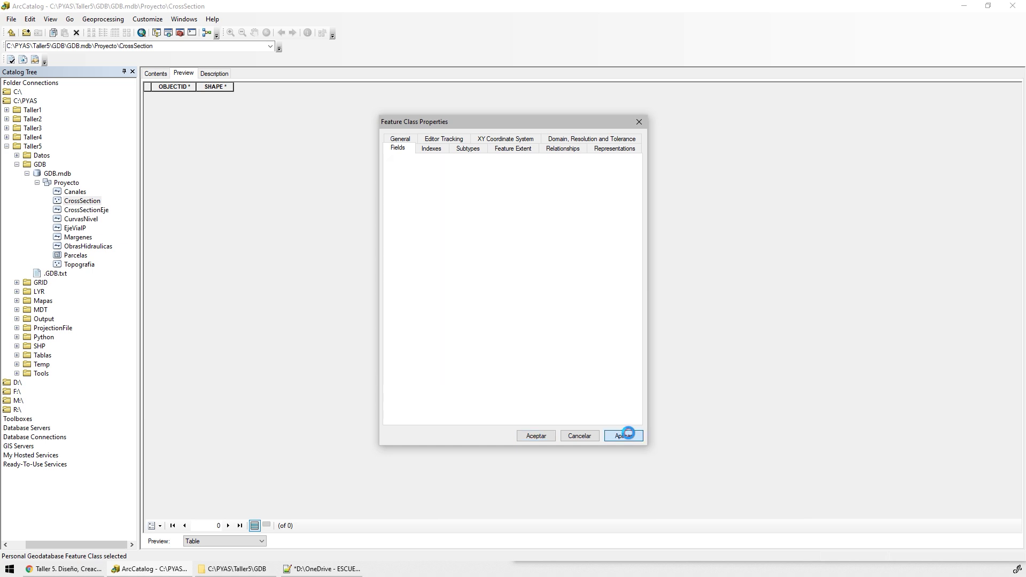
click(544, 434)
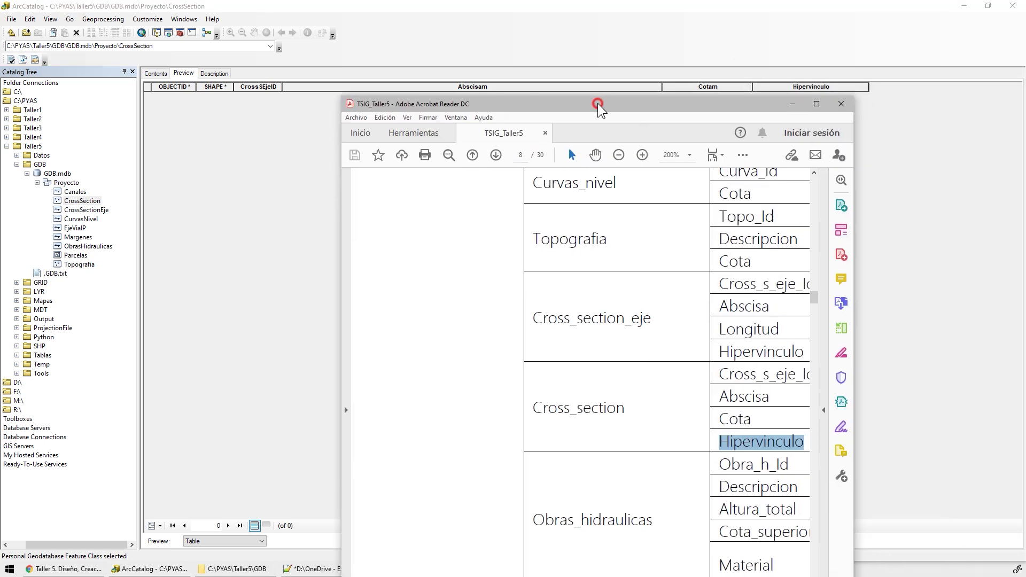
- Maximize the Taller 5 guide and review the attributes listed for Obras_hidraulicas, from Obra_h_Id through Material
double_click(599, 102)
scroll(342, 387, down, 3)
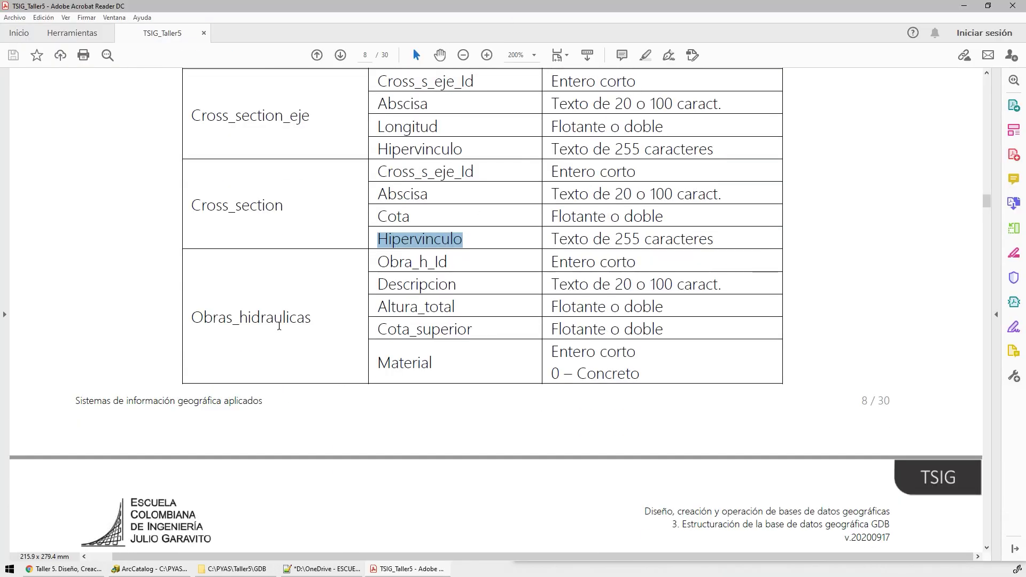
click(274, 319)
drag(378, 261, 457, 262)
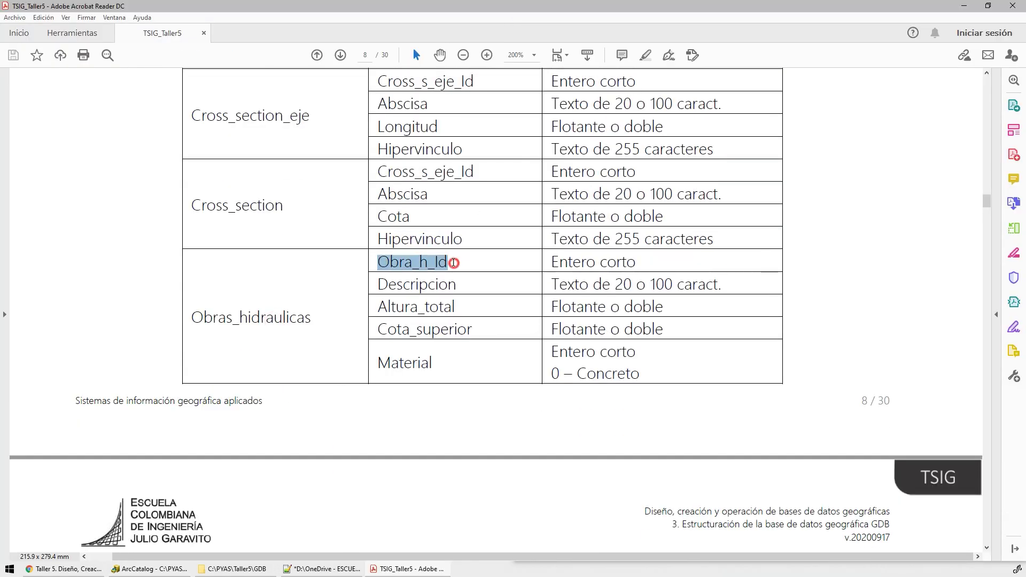
drag(378, 284, 463, 284)
drag(380, 309, 465, 307)
drag(379, 329, 473, 331)
scroll(474, 331, down, 2)
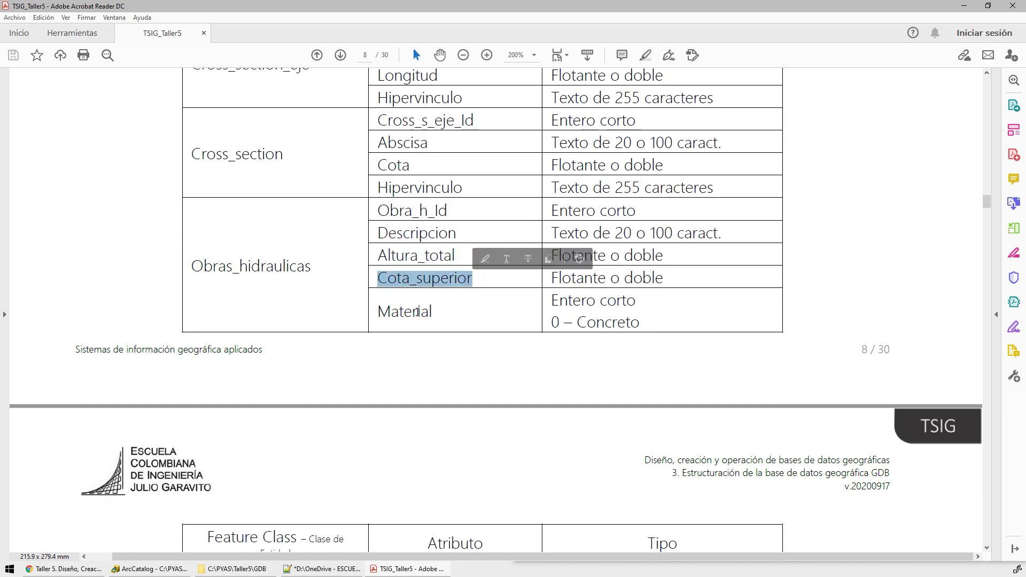
double_click(420, 314)
scroll(419, 316, down, 3)
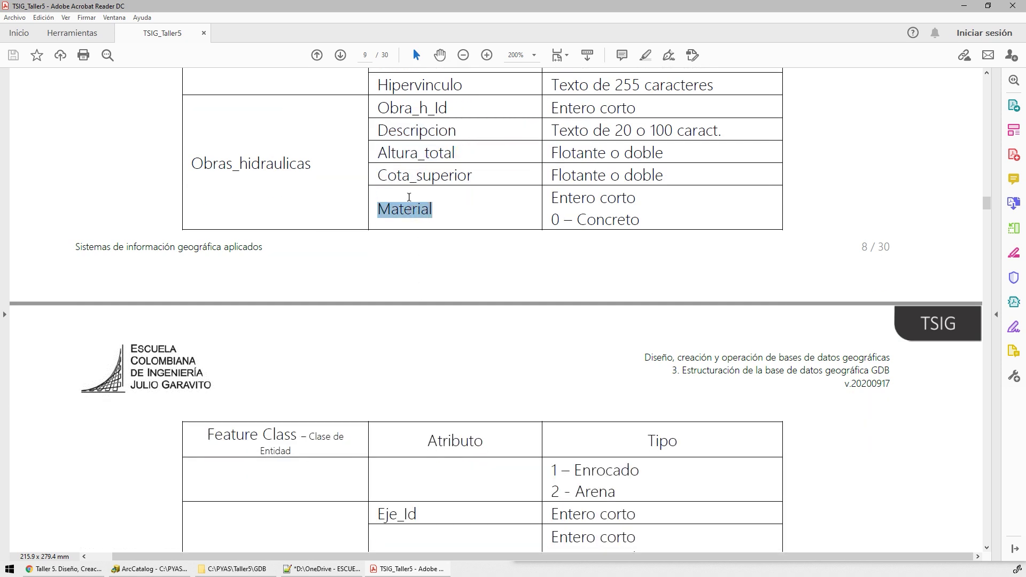
click(395, 216)
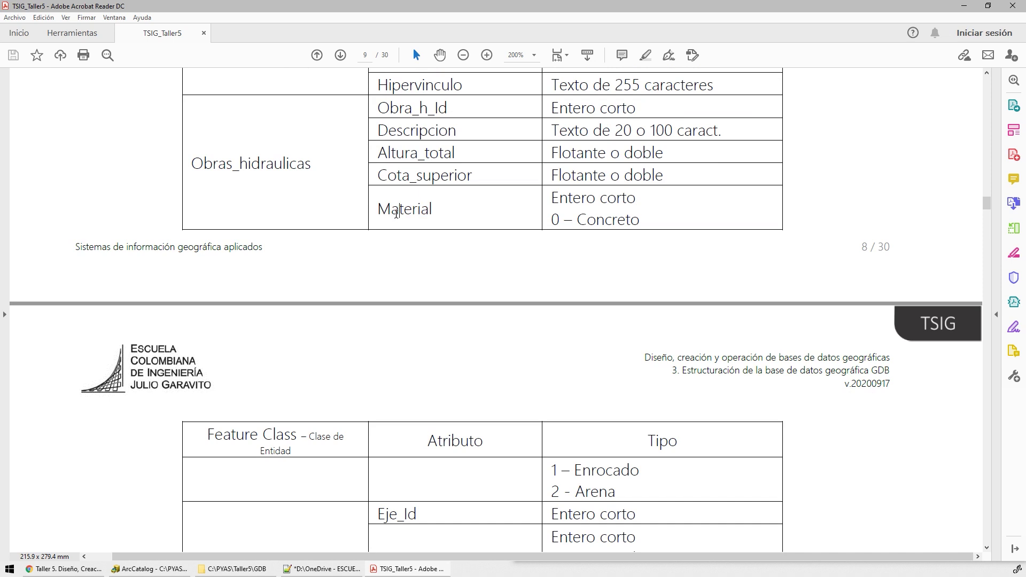
scroll(586, 204, down, 1)
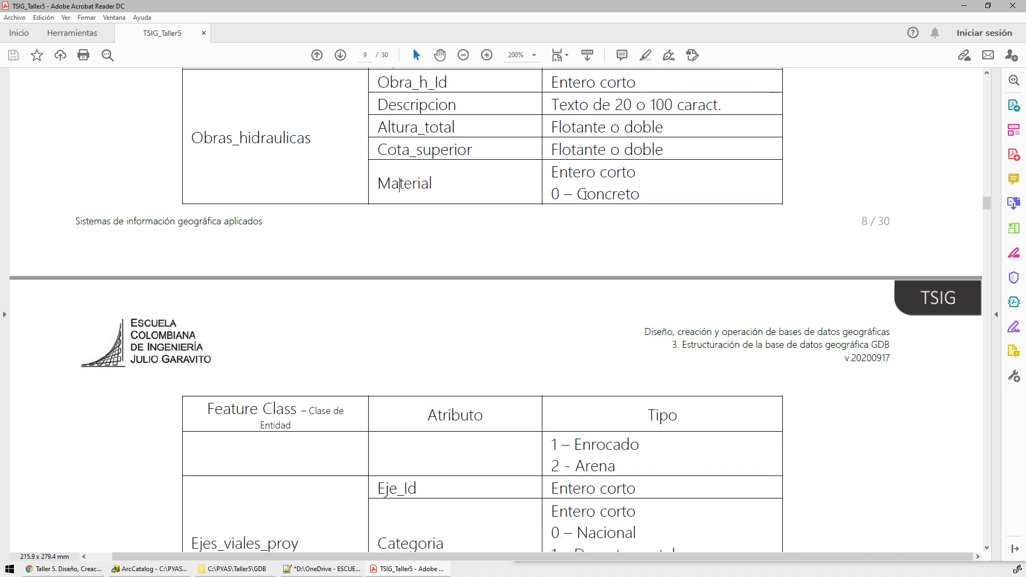
- Examine the data type and coded values given for the Material attribute of Obras_hidraulicas
click(553, 194)
double_click(555, 194)
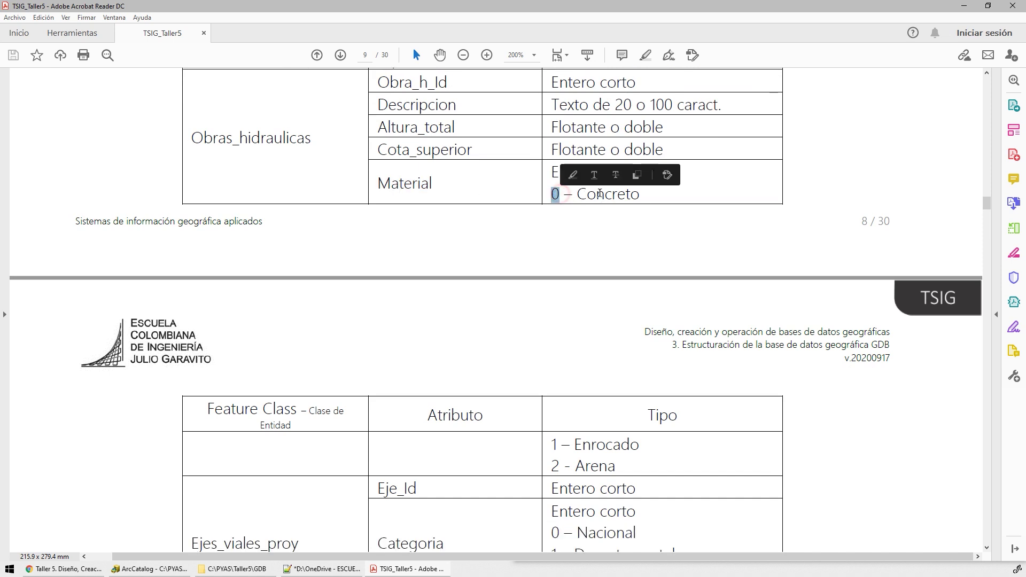
double_click(556, 445)
double_click(555, 466)
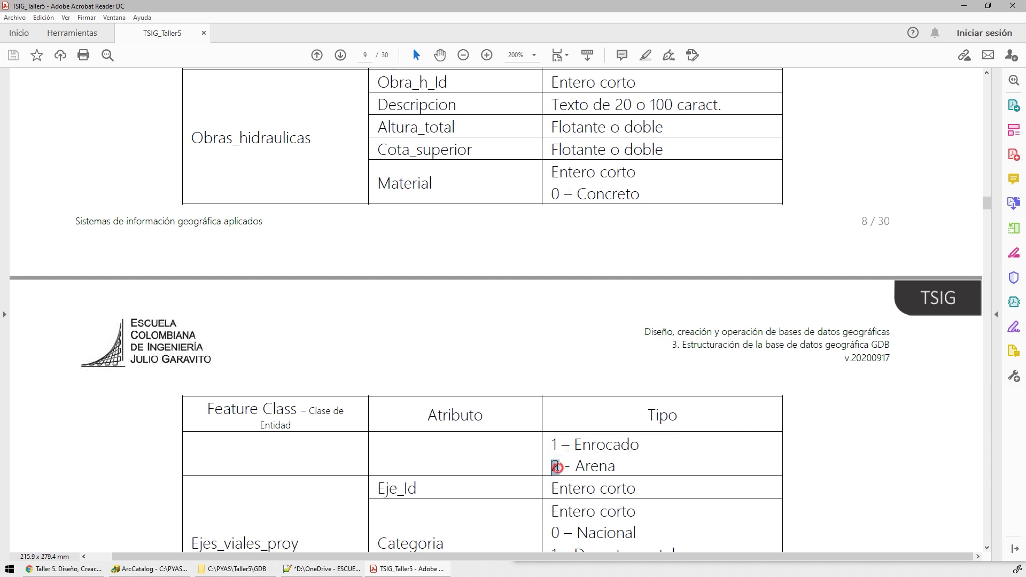
click(629, 470)
drag(577, 195, 642, 194)
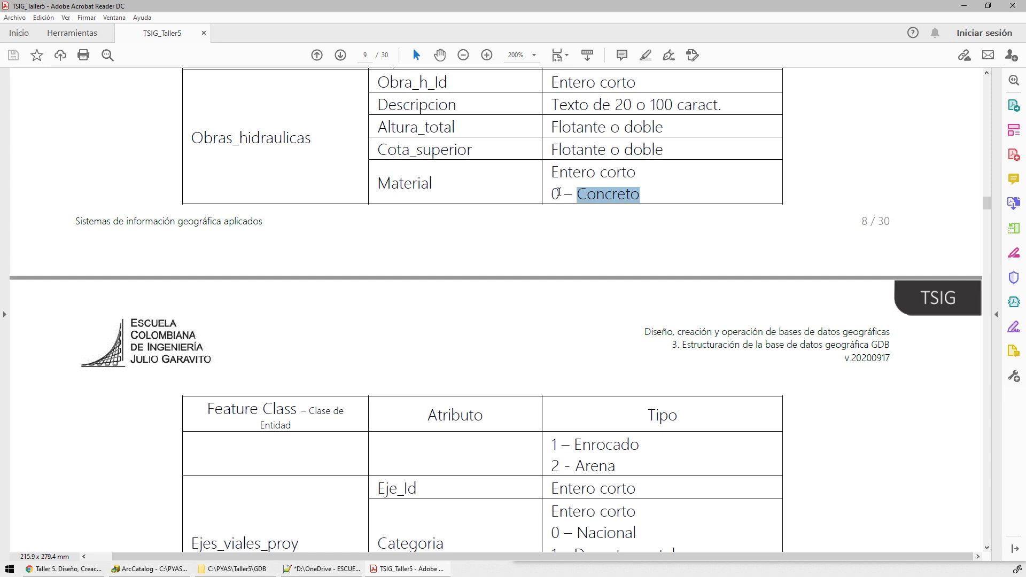
click(555, 194)
drag(555, 193, 561, 194)
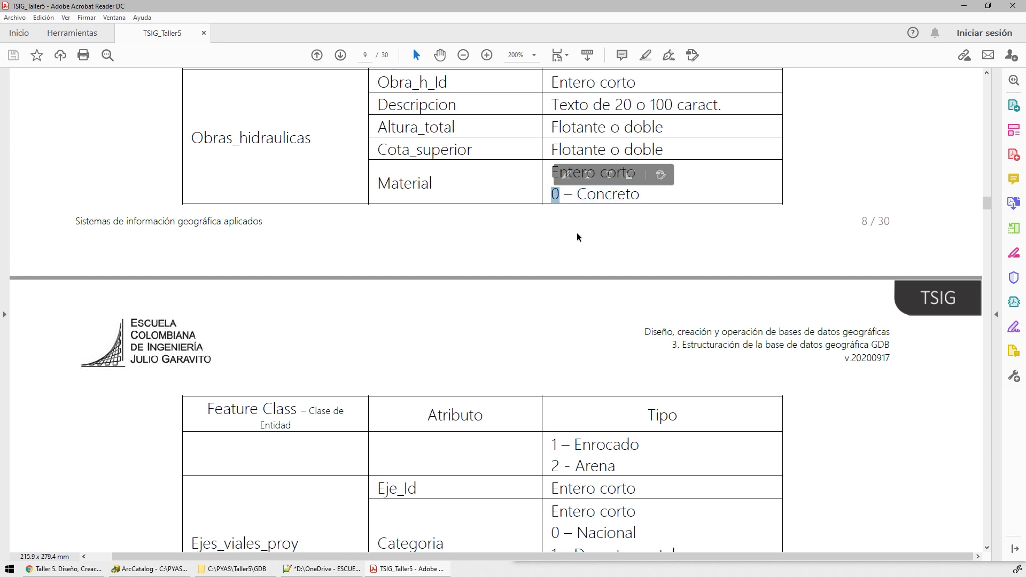
drag(551, 172, 636, 173)
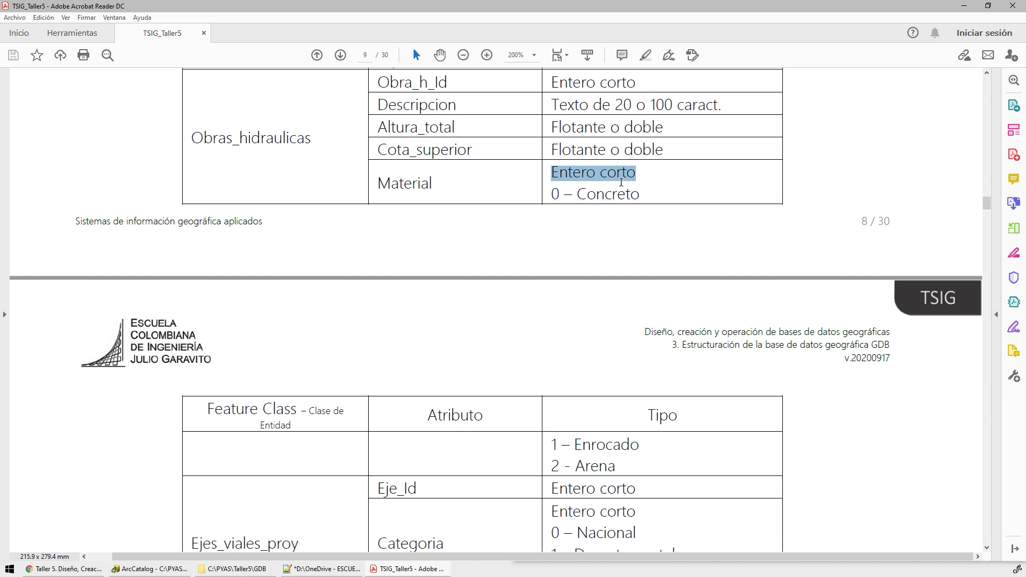
- Review the coded values of Categoria in Ejes_viales_proy and the Margen attribute of Margenes in the guide
scroll(609, 184, down, 2)
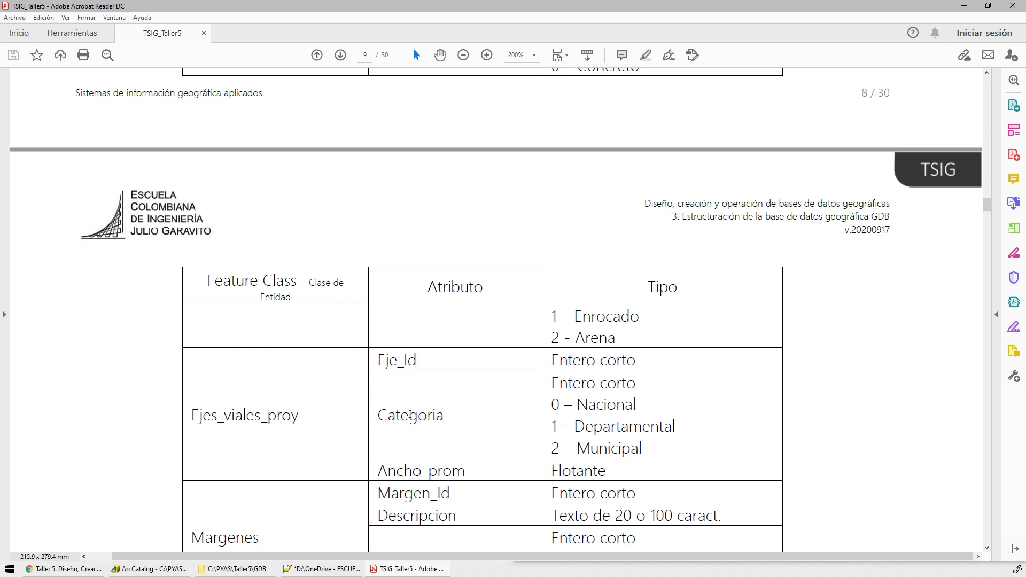
click(554, 385)
drag(553, 385, 557, 449)
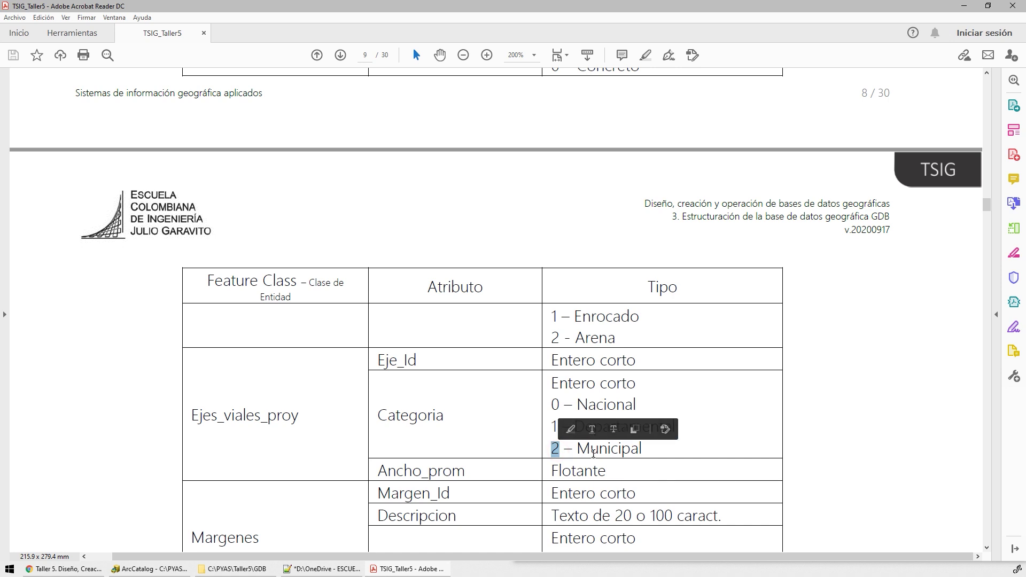
scroll(594, 401, down, 3)
click(234, 461)
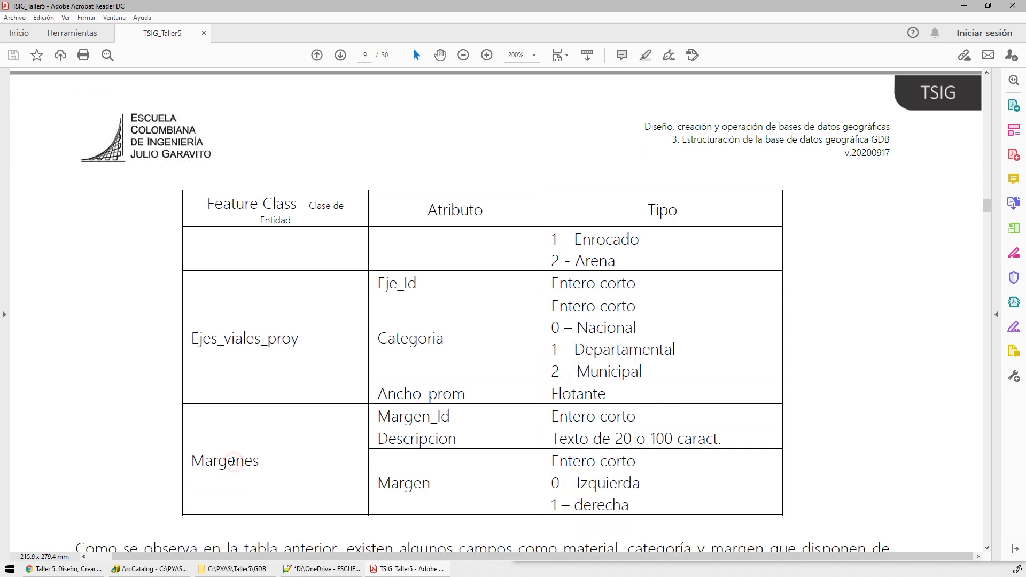
click(422, 484)
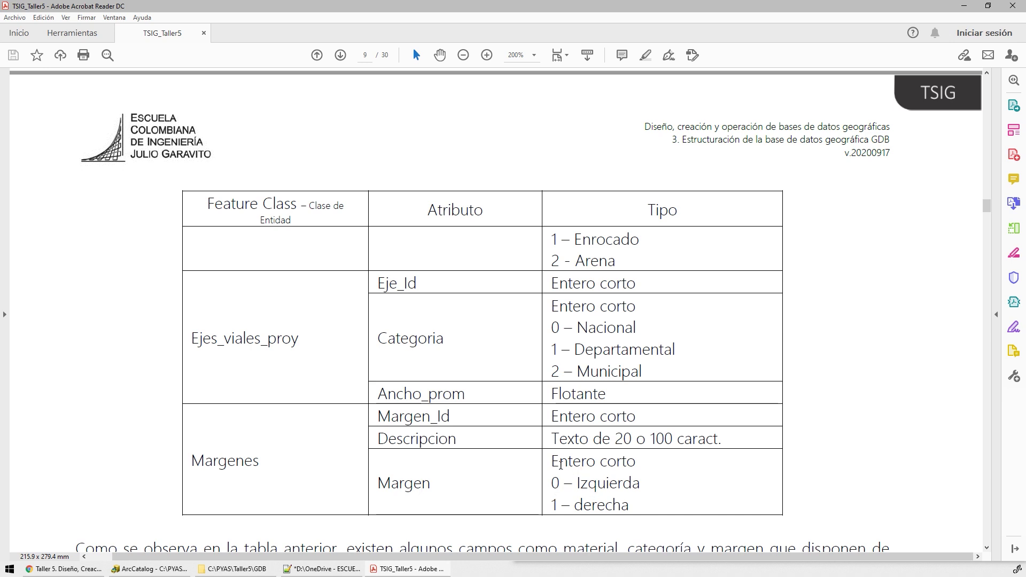
scroll(608, 455, up, 14)
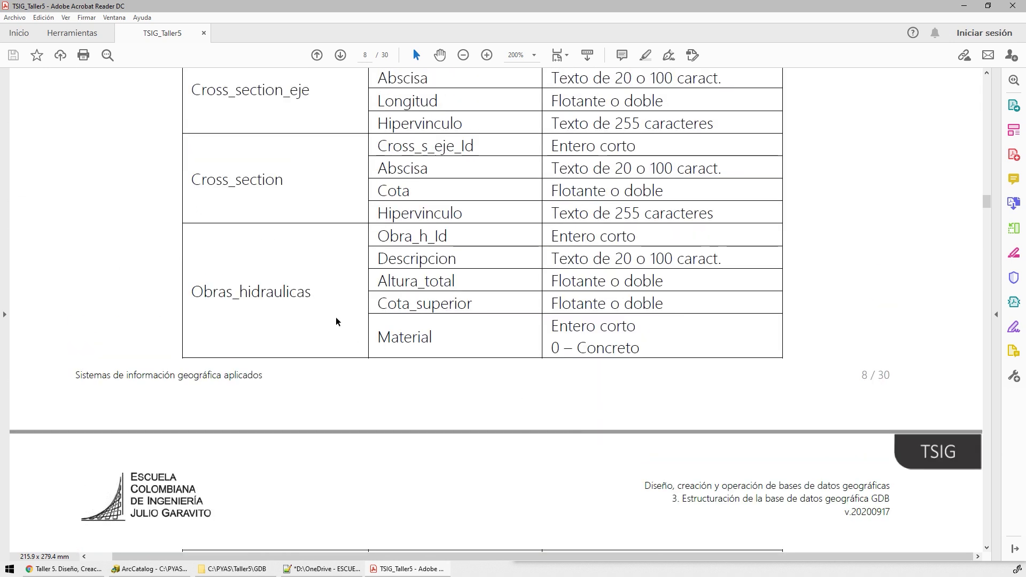
- Return to ArcCatalog, open the field definitions of ObrasHidraulicas and add a field named ObraHID with the Short Integer data type
drag(471, 6, 1025, 128)
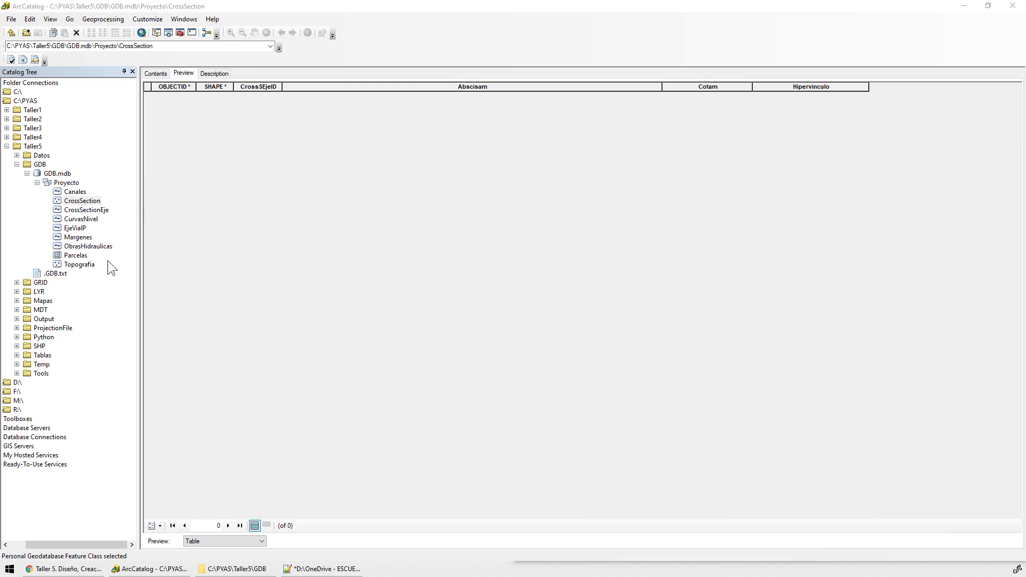
right_click(98, 246)
click(147, 351)
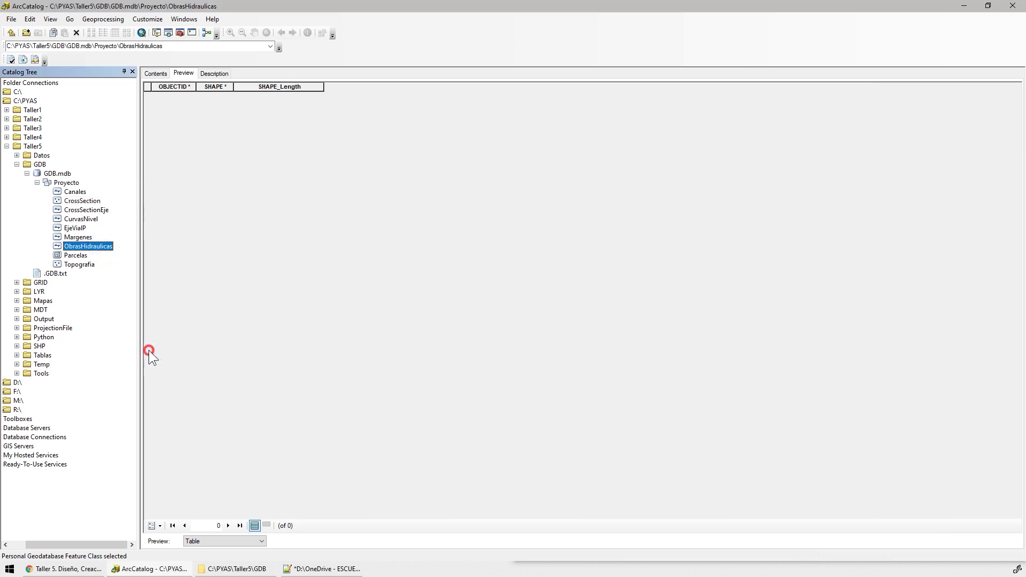
click(1025, 249)
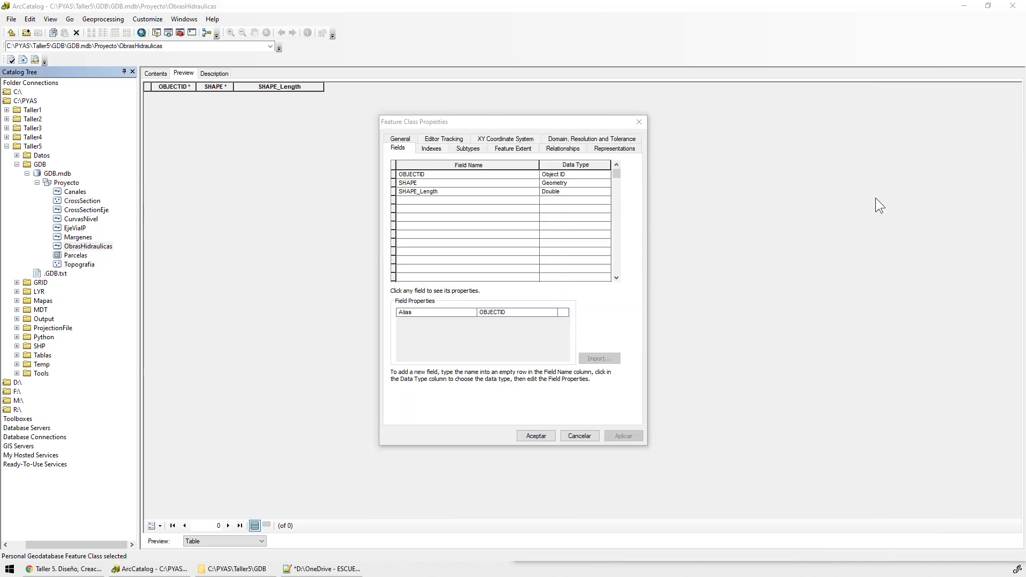
click(428, 201)
text(Obra_hid)
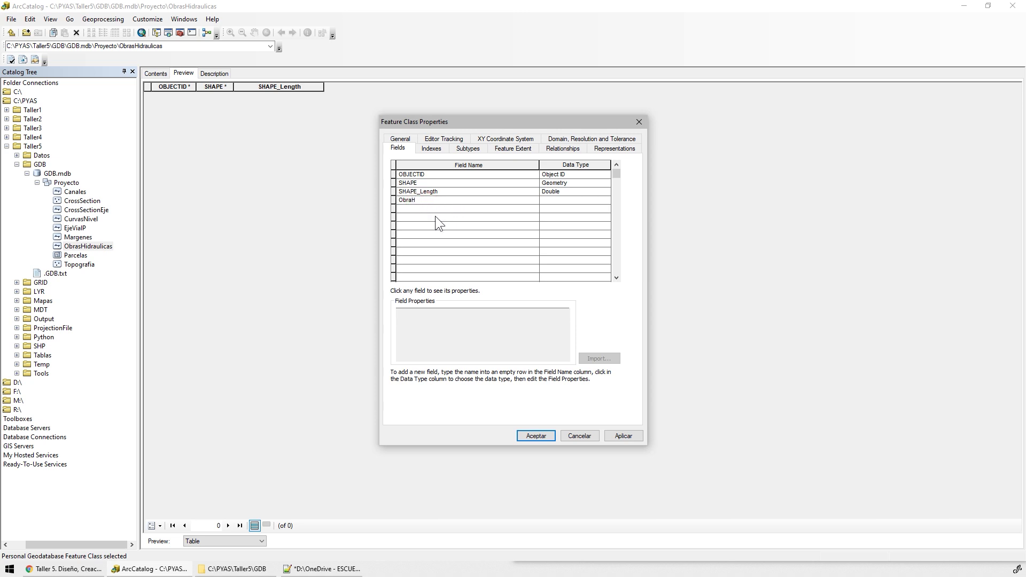
text(D)
click(554, 202)
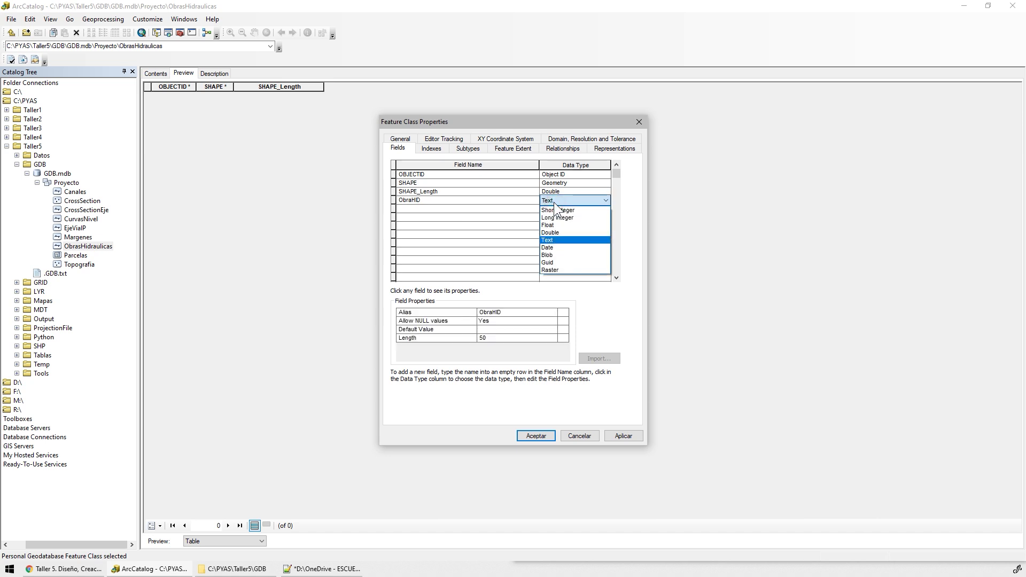
click(567, 208)
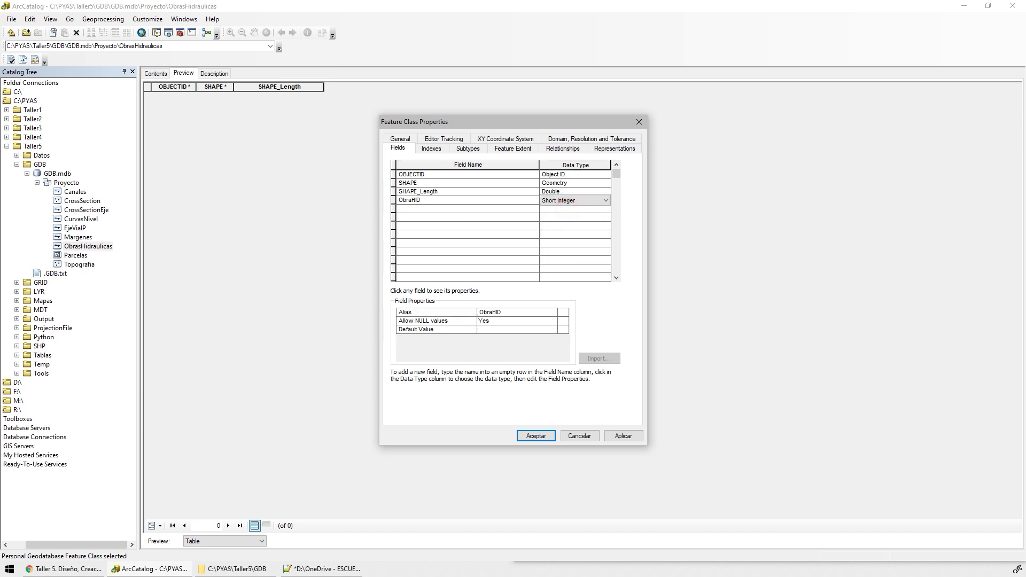
- Add a Text field named Descripcion with length 255 to ObrasHidraulicas and apply the field changes
click(406, 210)
text(Descripcion)
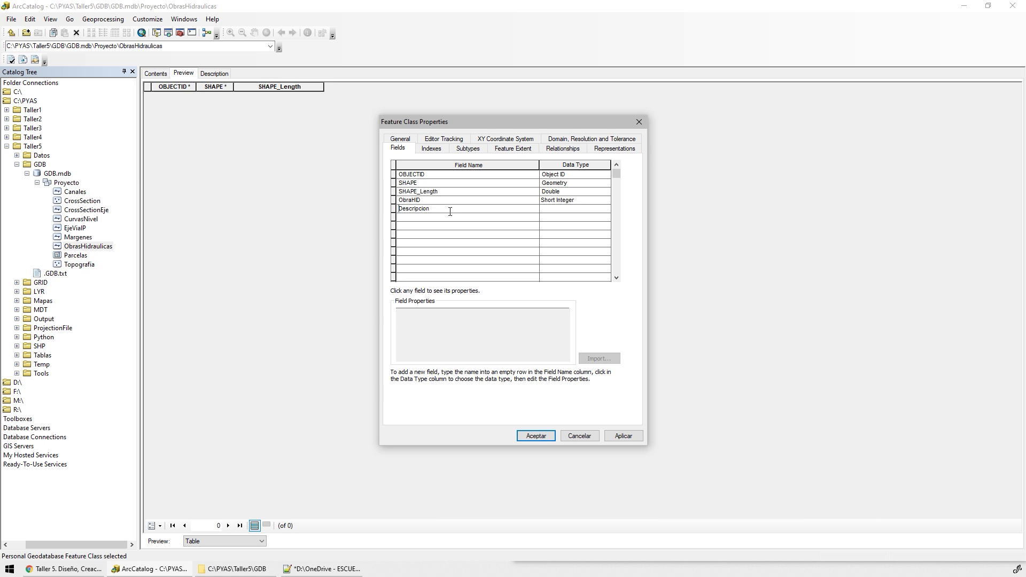
click(550, 208)
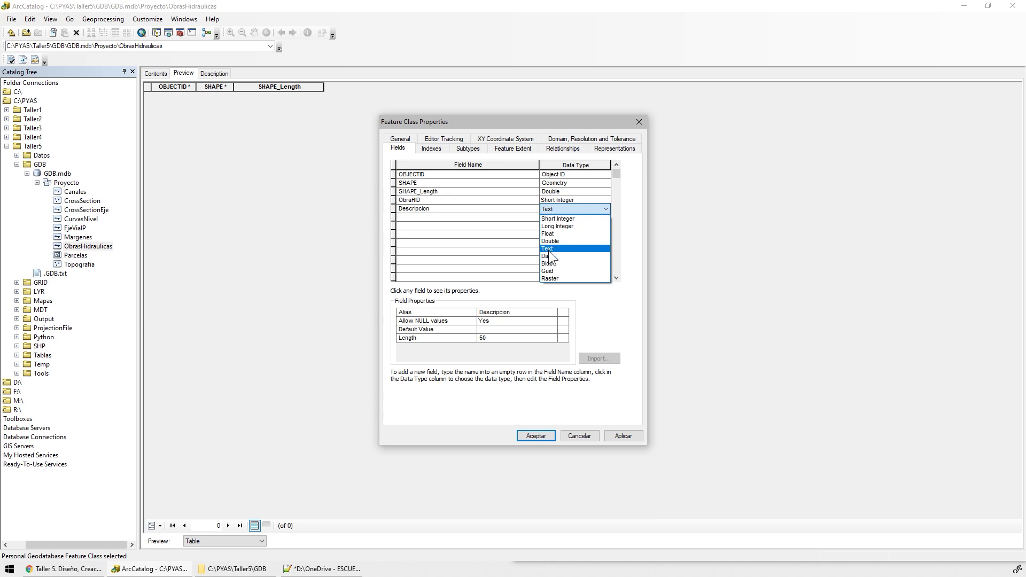
click(549, 249)
click(491, 338)
text(2)
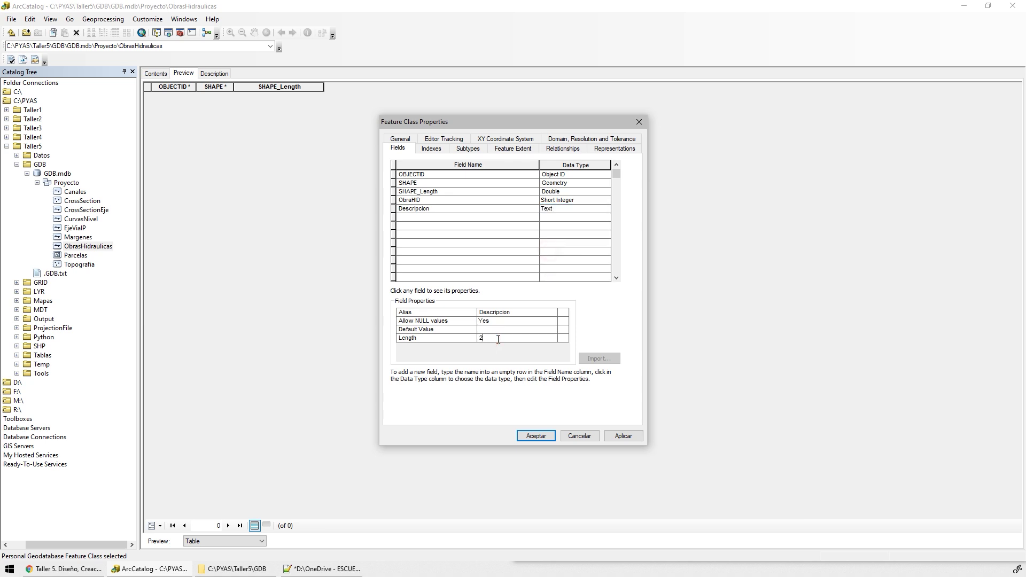
text(55)
click(622, 435)
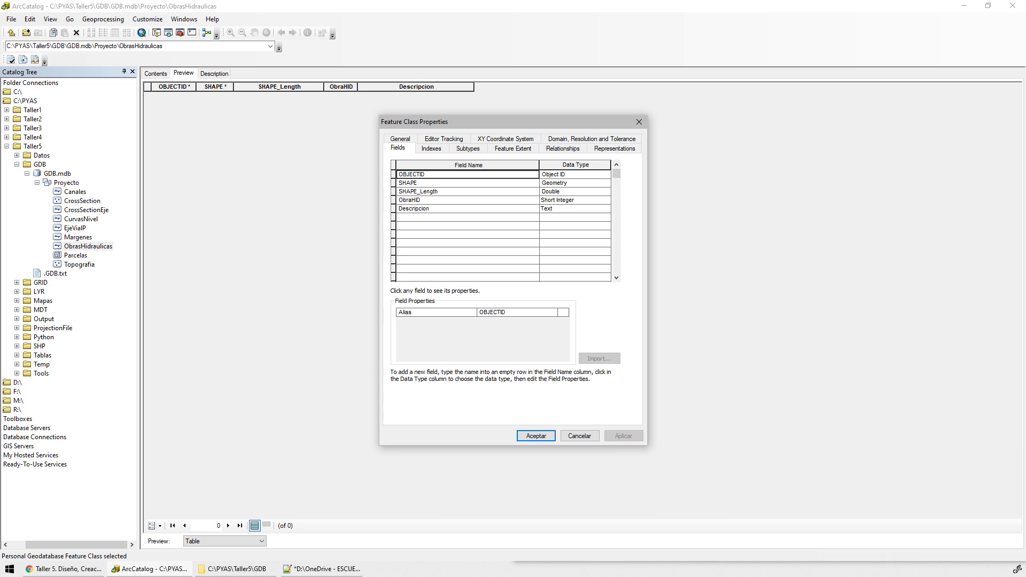
- Add a field named AlturaTotal to ObrasHidraulicas with the Double data type
click(428, 216)
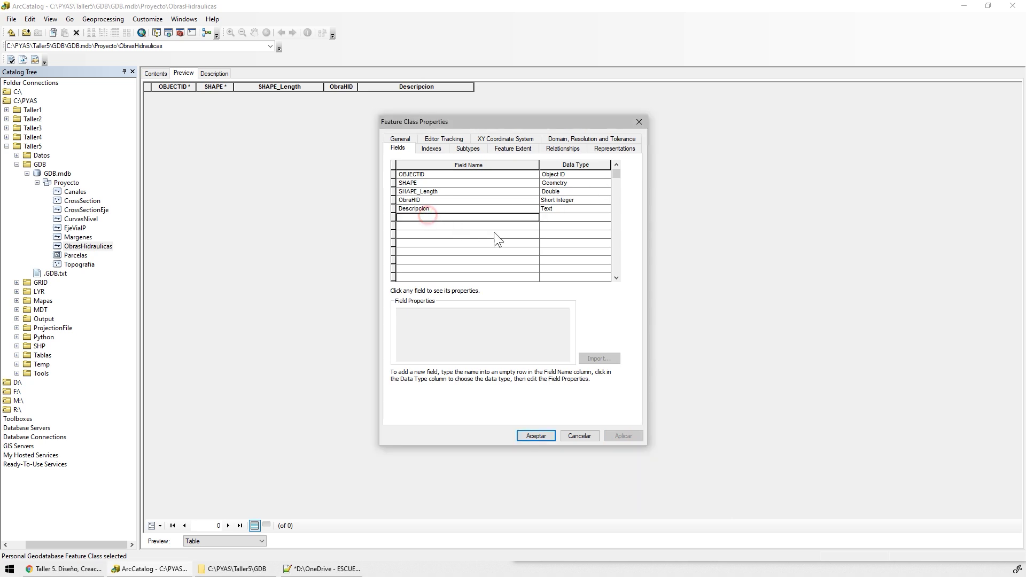
text(Altura_total)
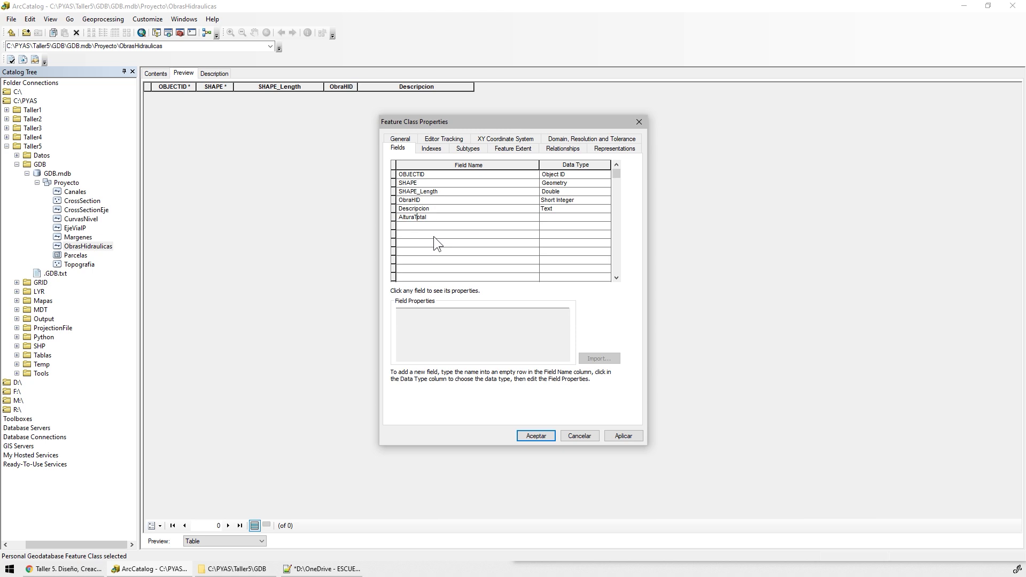
click(567, 210)
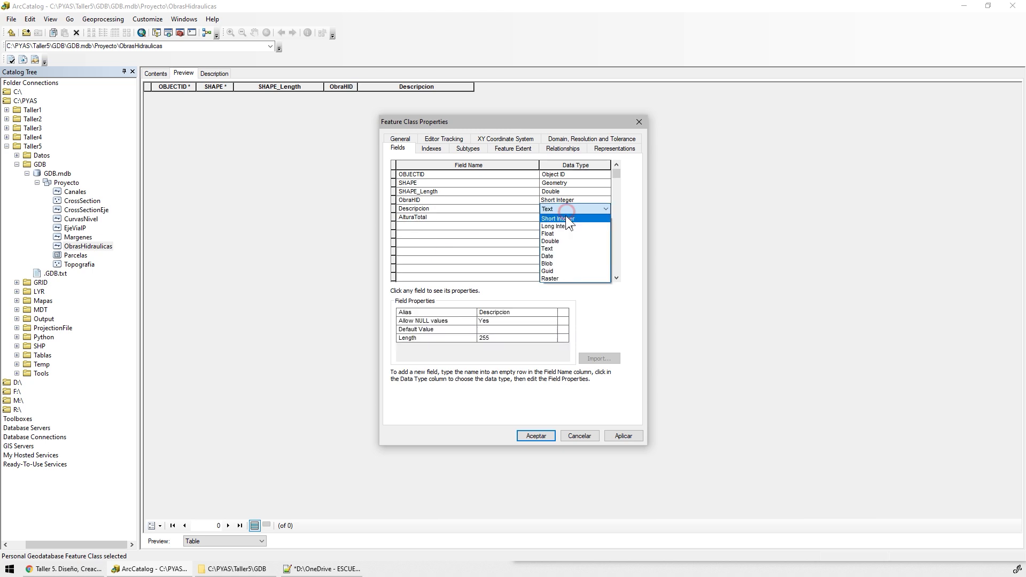
click(560, 211)
click(556, 216)
click(556, 216)
click(570, 243)
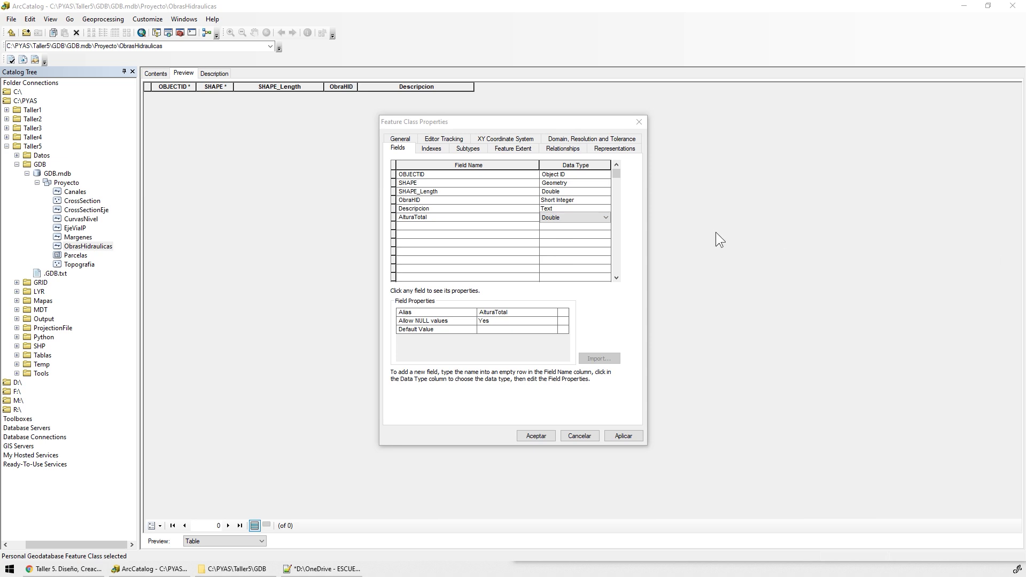
- Add a field named CotaSuperior to ObrasHidraulicas with the Double data type
click(418, 227)
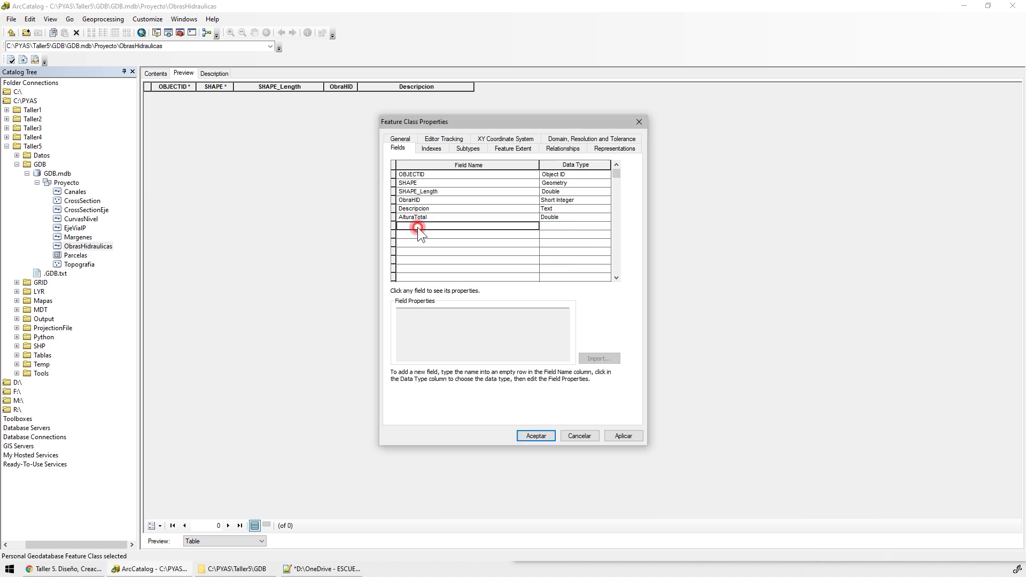
text(Cota_superior)
click(417, 226)
click(562, 225)
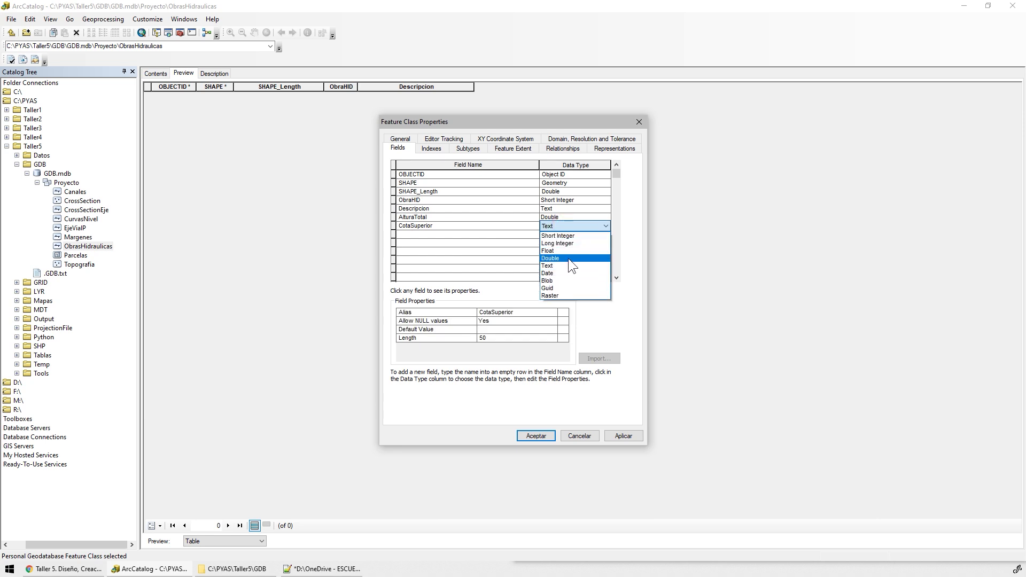
click(569, 259)
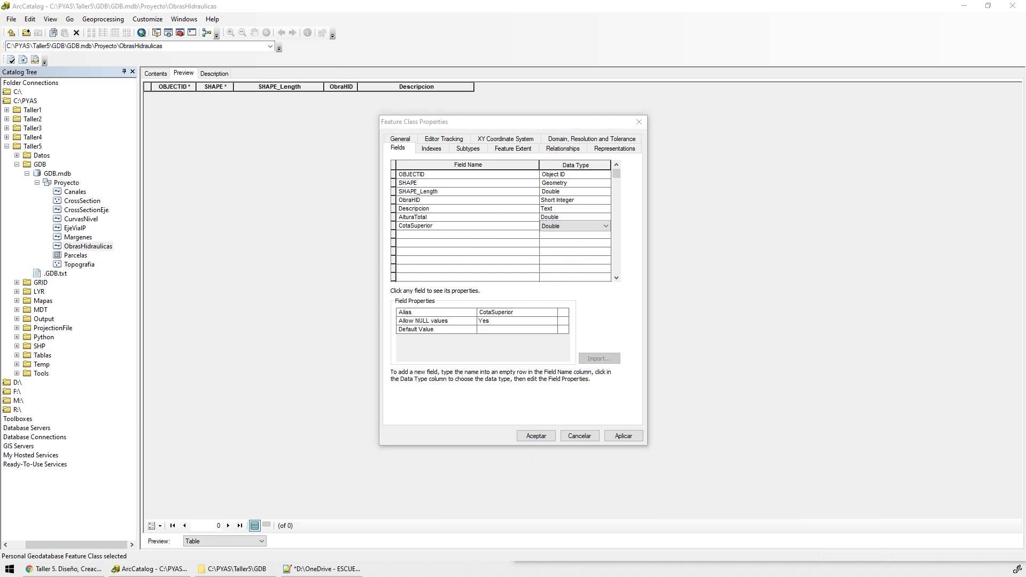
- Add a field named Material to ObrasHidraulicas with the Short Integer data type, and save the feature class's field definitions
click(407, 236)
text(Material)
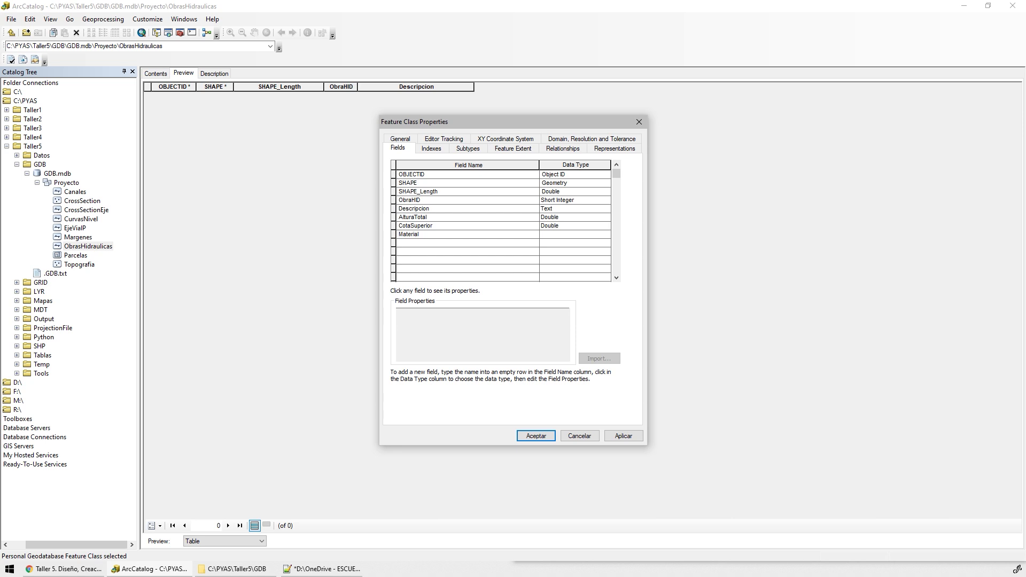
click(572, 235)
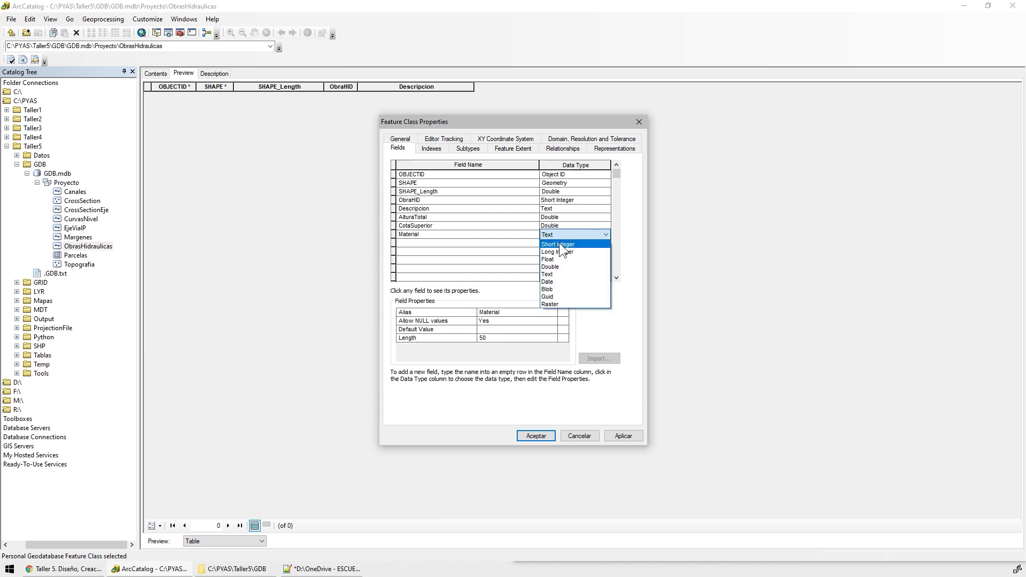
click(560, 245)
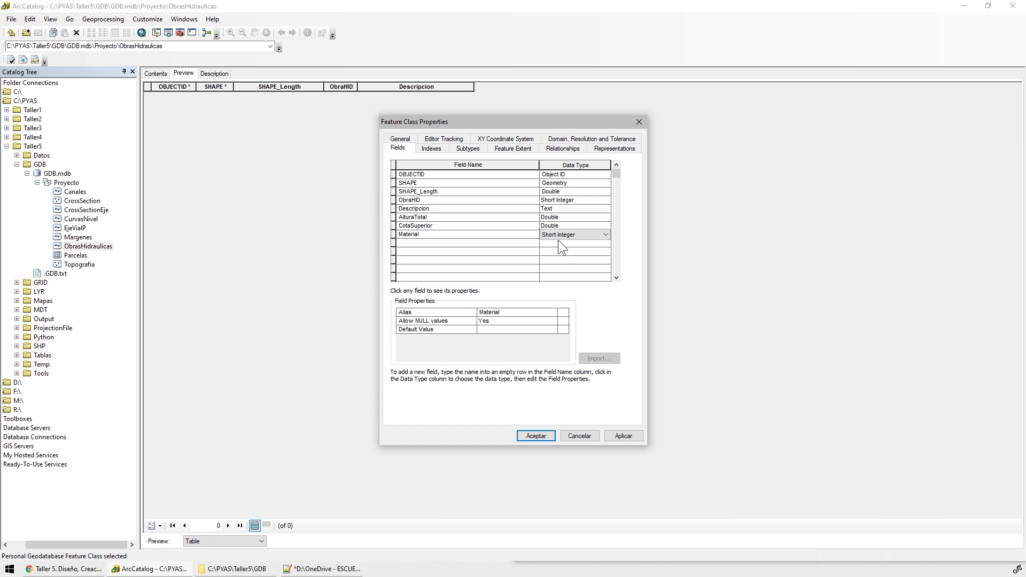
click(553, 235)
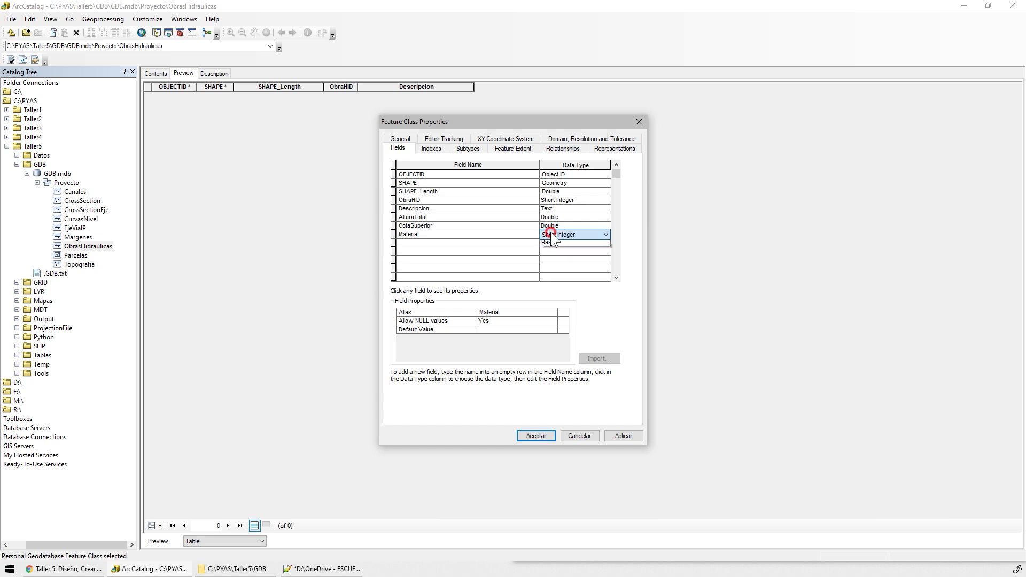
click(488, 243)
click(524, 233)
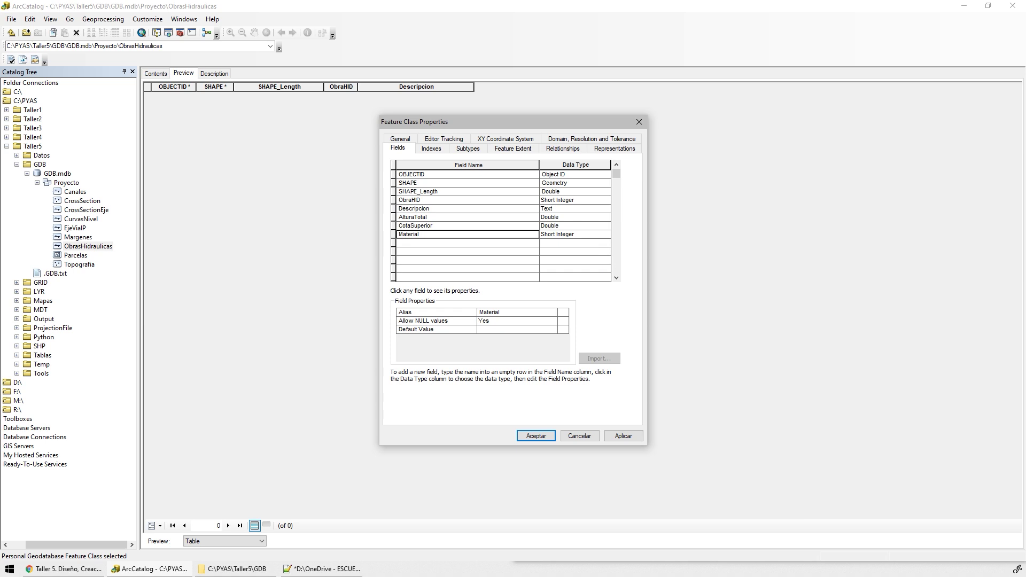
click(488, 331)
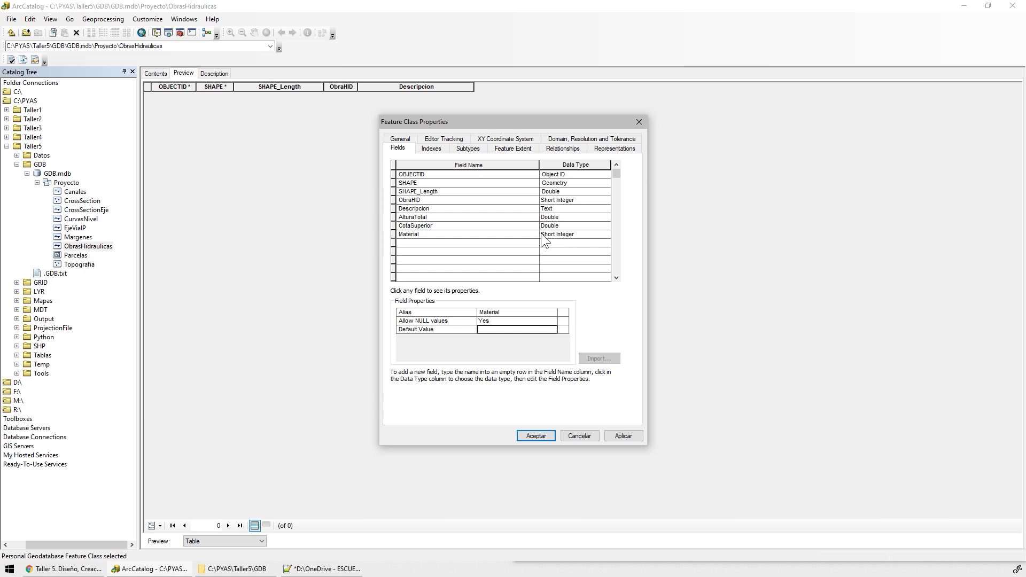
click(622, 434)
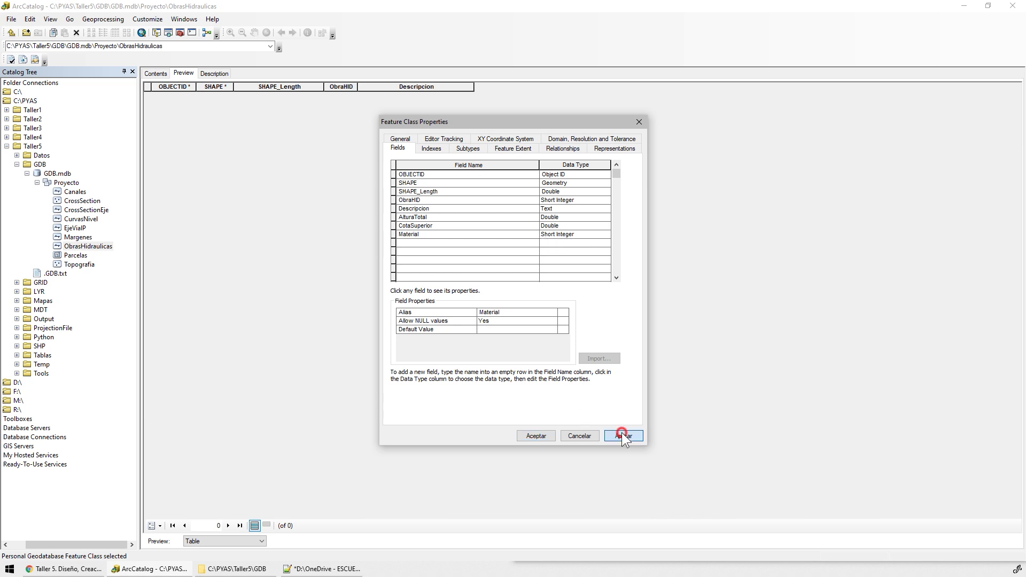
click(536, 436)
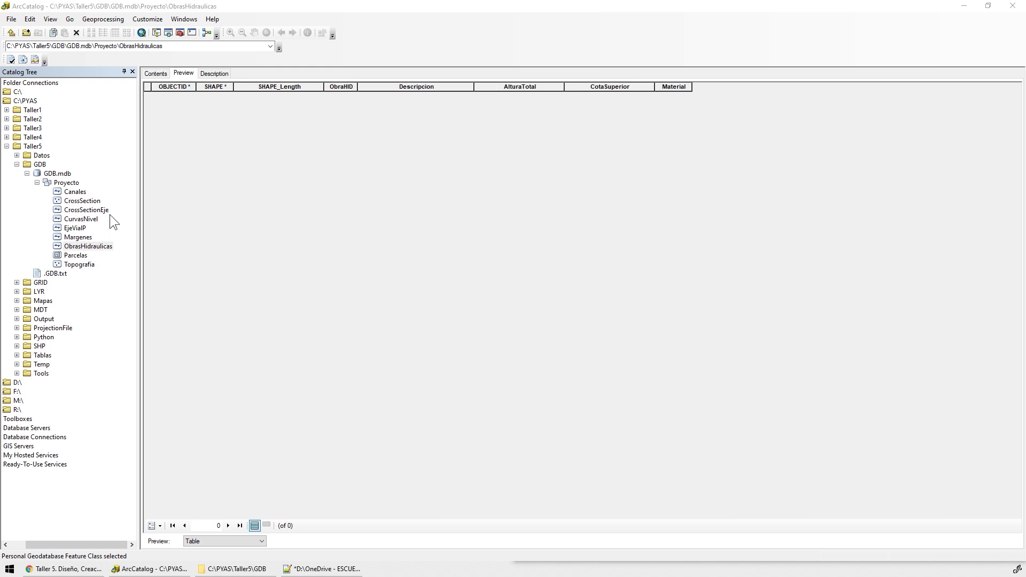
- Open the field definitions of EjeVialP and add a field named EjeID with the Short Integer data type
click(75, 229)
right_click(77, 229)
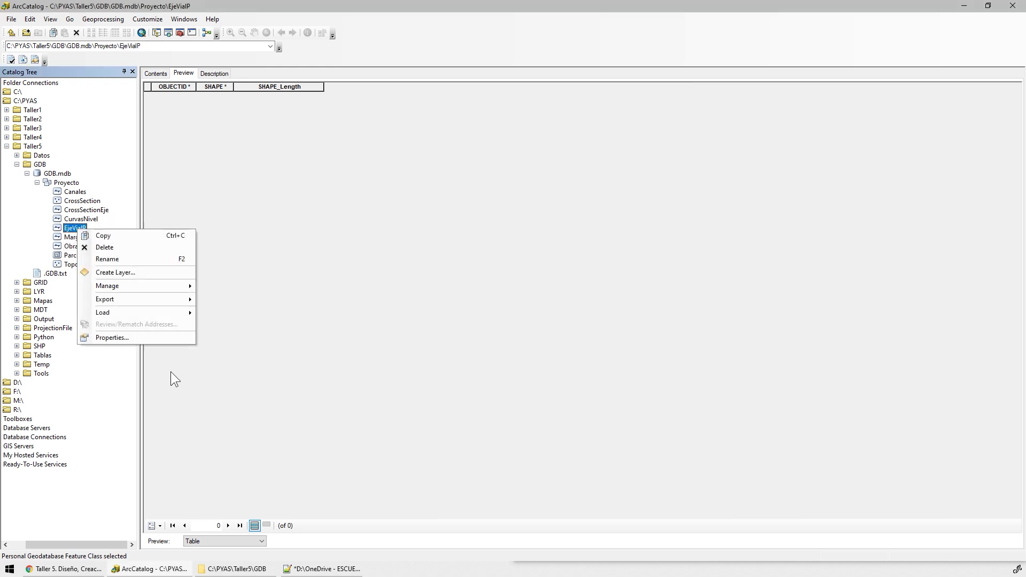
click(153, 337)
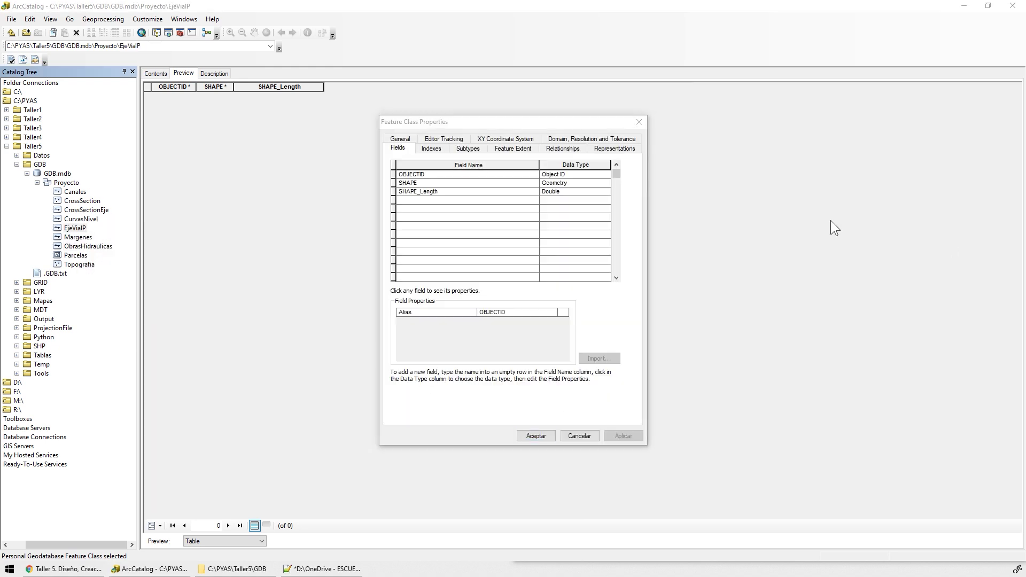
click(428, 201)
text(Eje_Id)
key(shift+Left)
key(shift+Left)
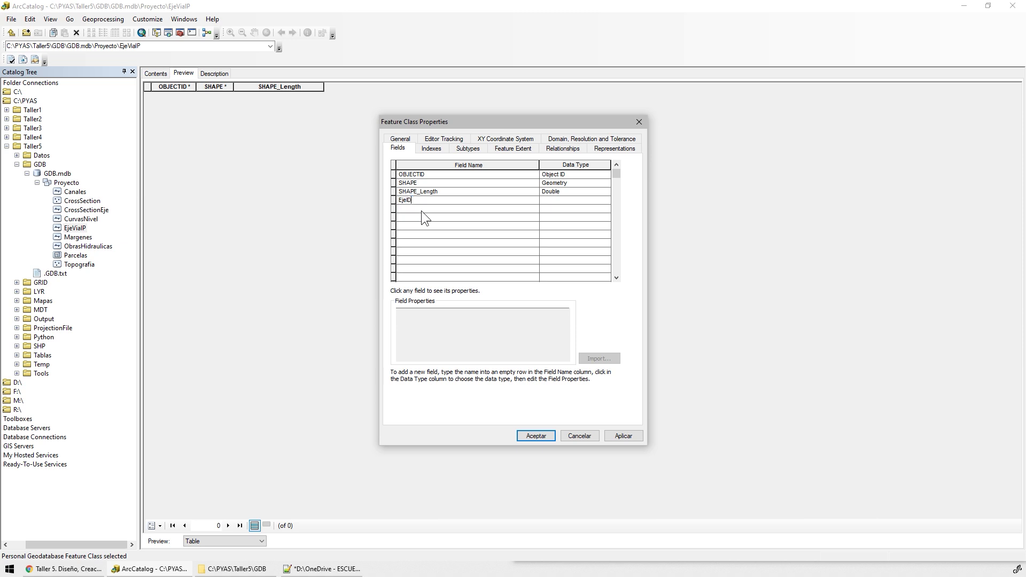
click(556, 200)
click(564, 210)
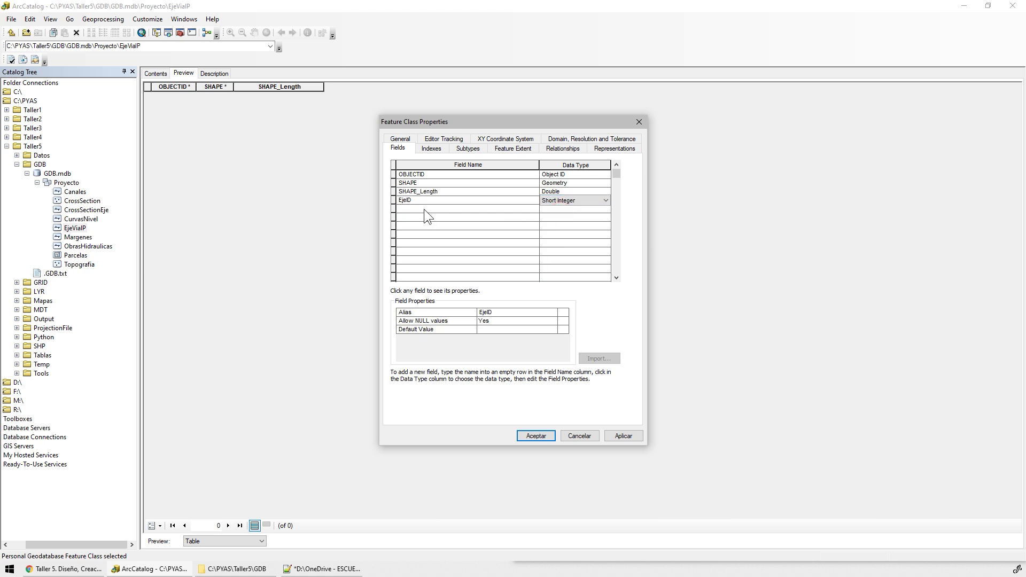
- Add a field named Categoria to EjeVialP with the Short Integer data type
click(424, 210)
text(C)
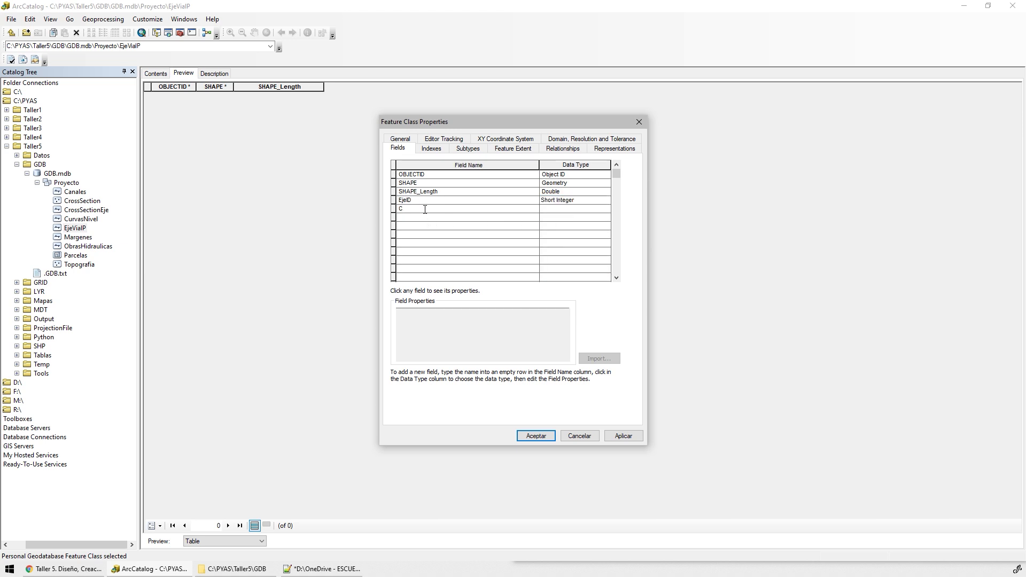
text(ategoria)
key(BackSpace)
key(BackSpace)
click(573, 210)
click(573, 210)
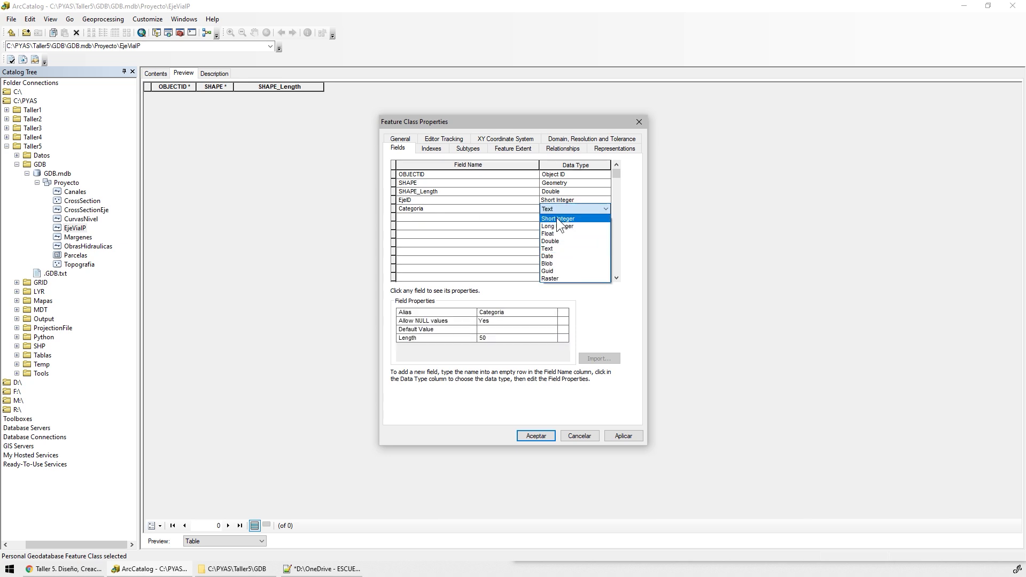
click(556, 218)
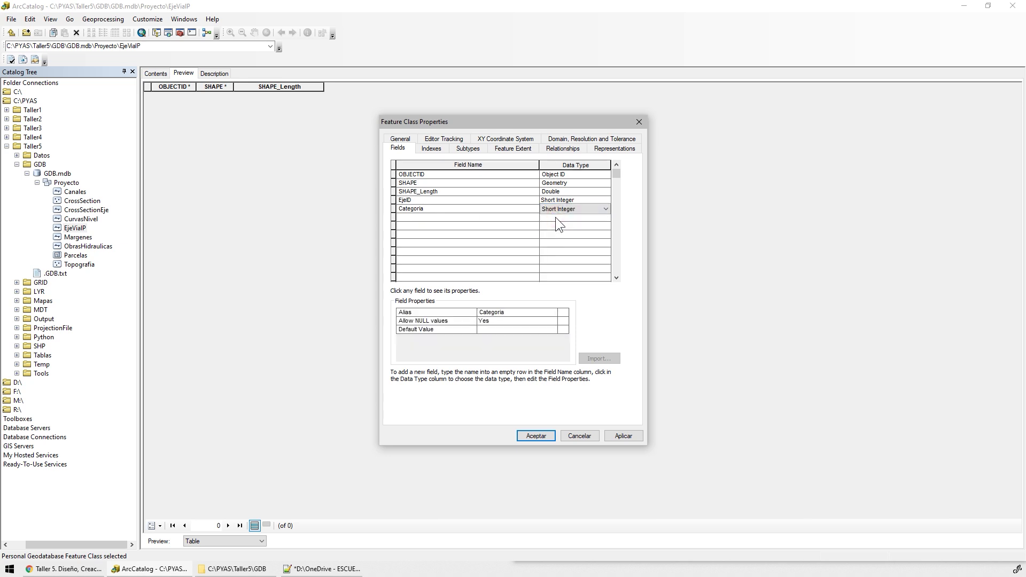
- Add a field named AnchoProm to EjeVialP with the Double data type and save the field definitions
key(alt+Tab)
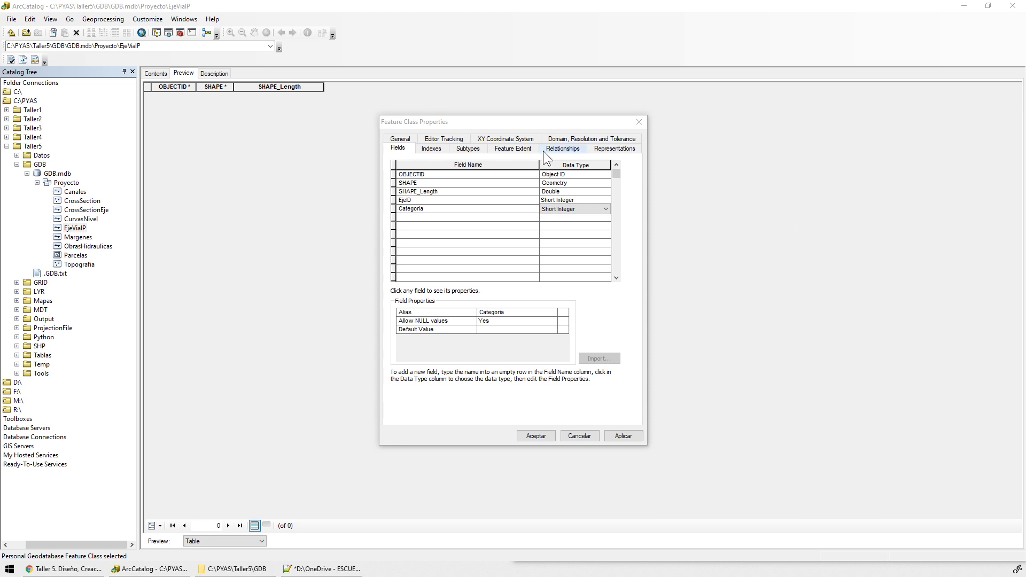
click(410, 218)
text(AnchoProm)
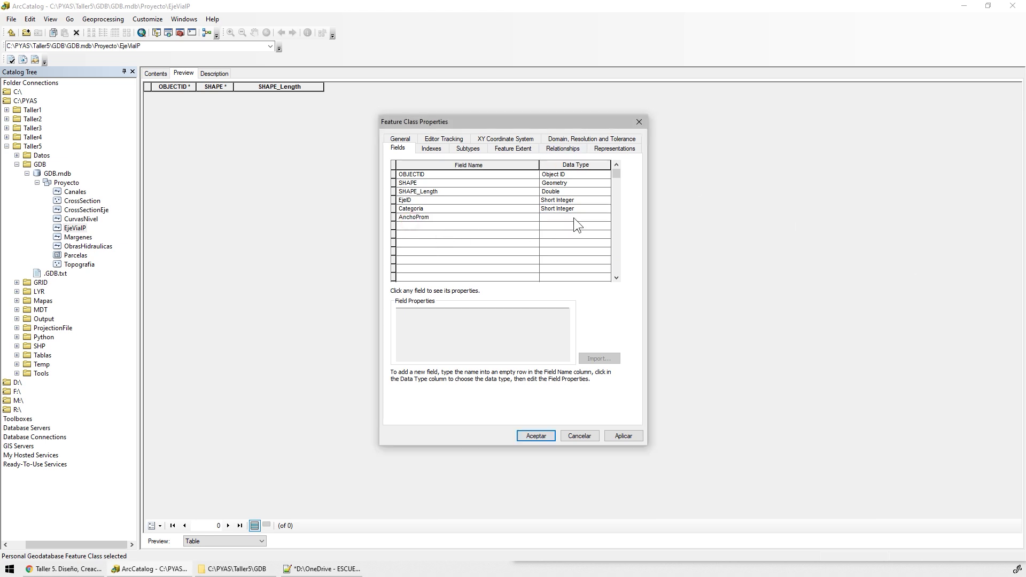
click(574, 219)
click(571, 247)
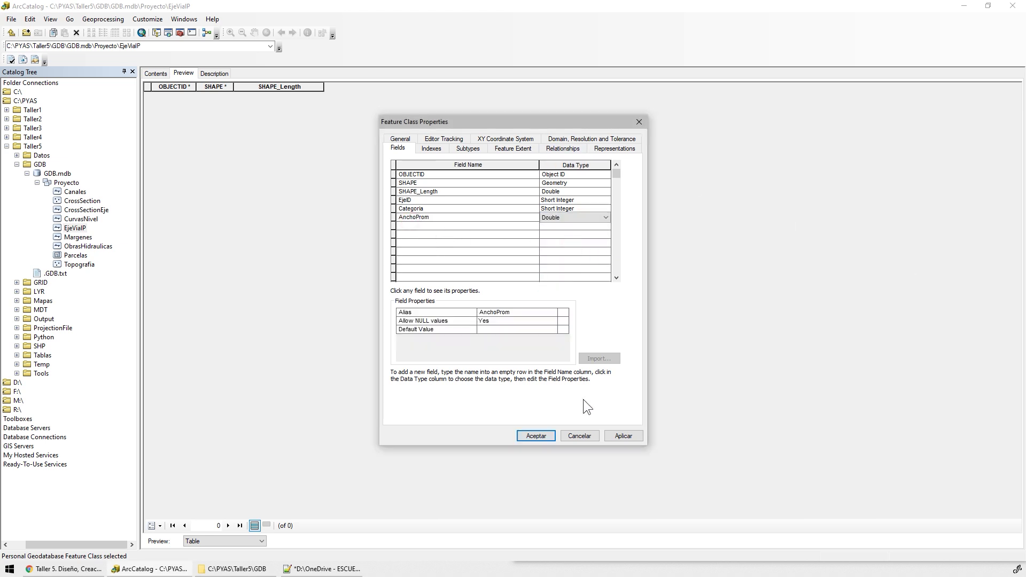
click(536, 435)
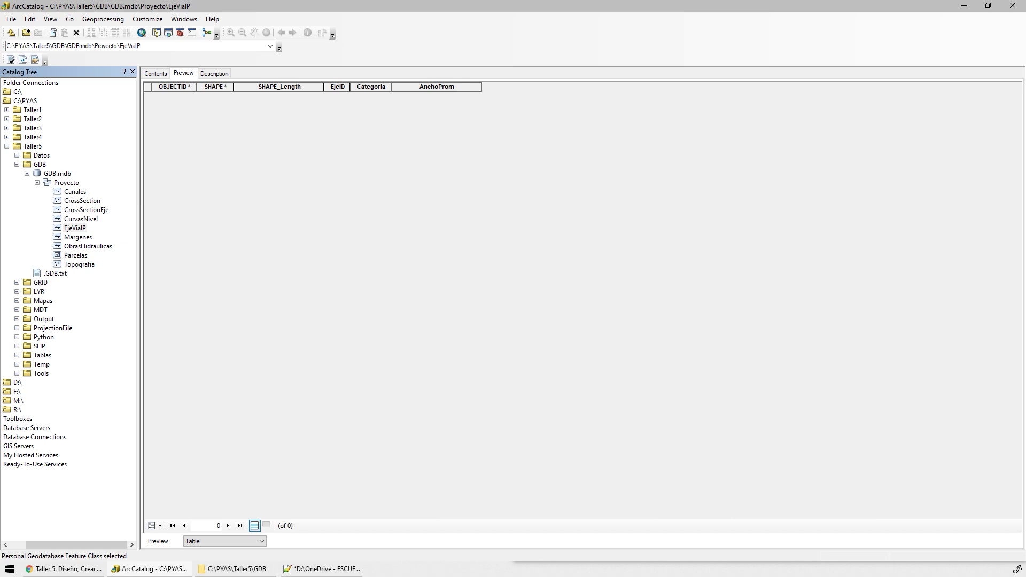
- Open the field definitions of Margenes and add a field named MargenID with the Short Integer data type
click(83, 238)
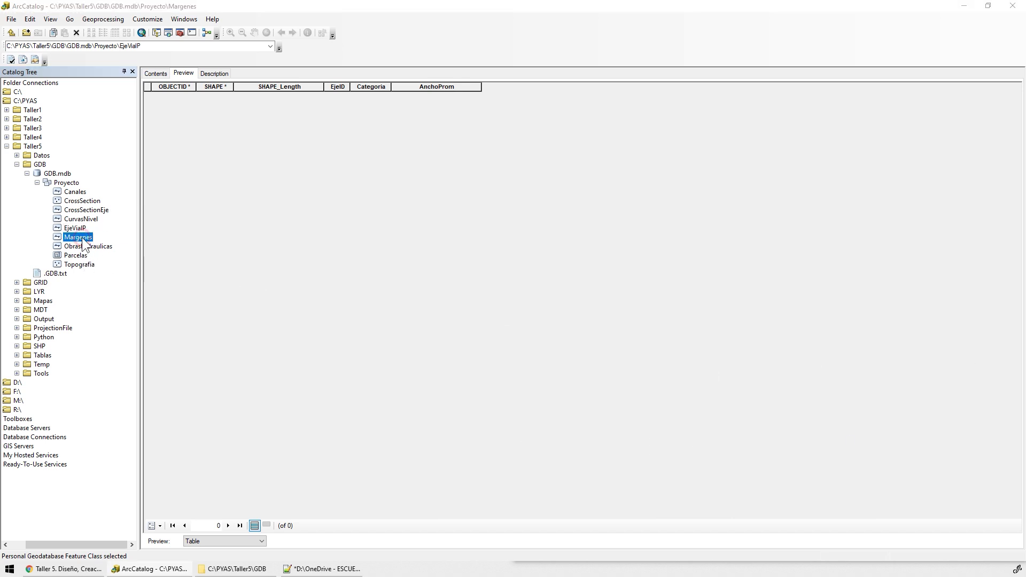
right_click(83, 238)
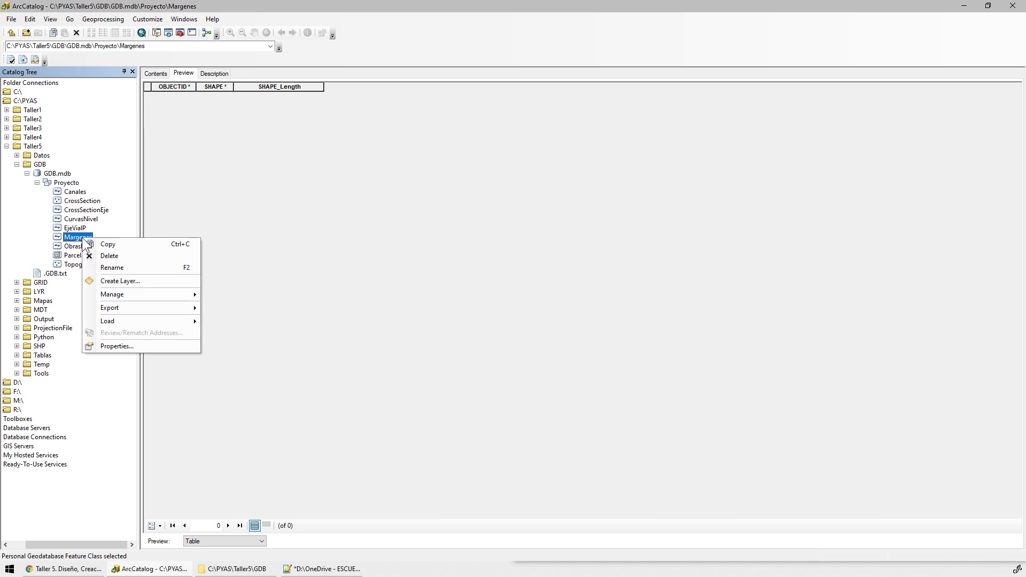
click(156, 346)
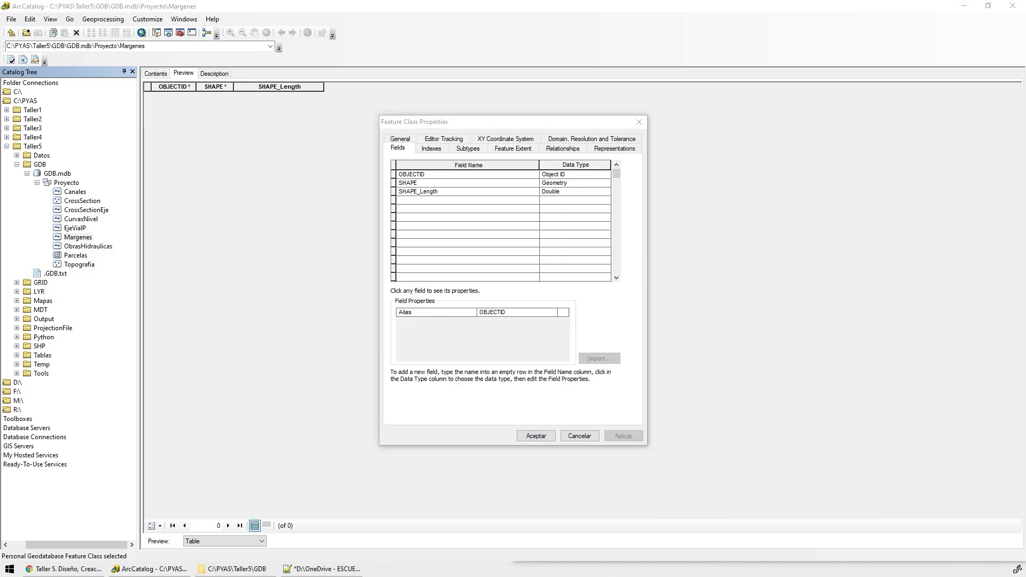
click(427, 200)
text(Margen_id)
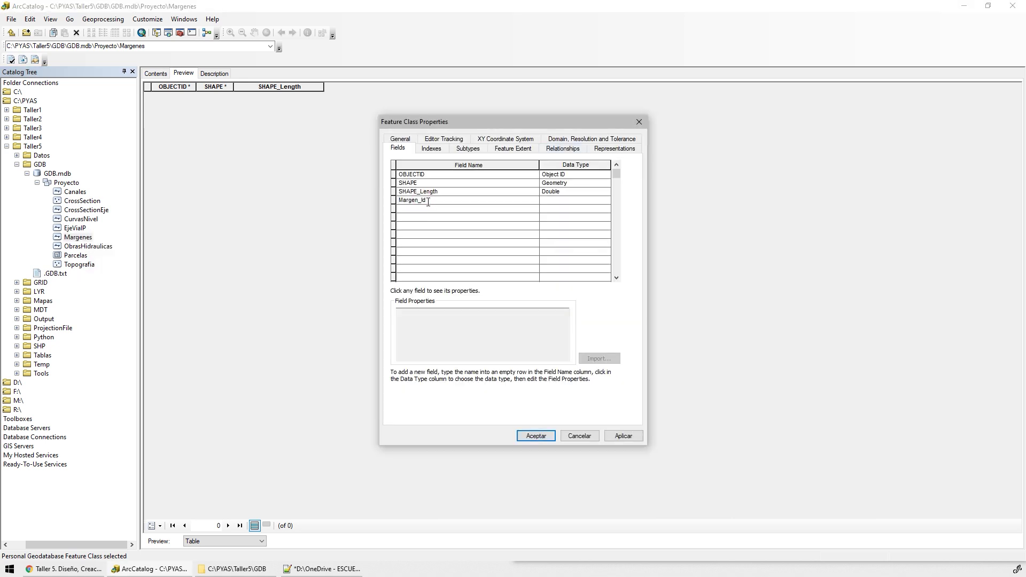
key(BackSpace)
key(BackSpace)
key(BackSpace)
text(ID)
click(563, 201)
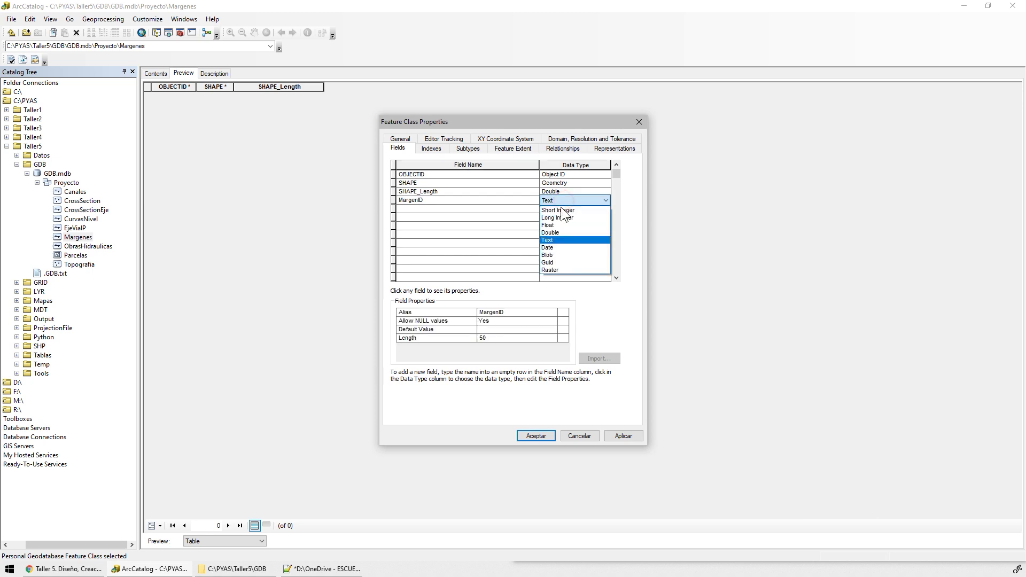
click(560, 209)
- Add a Text field named Descripcion with length 255 to Margenes and apply the field changes
click(438, 209)
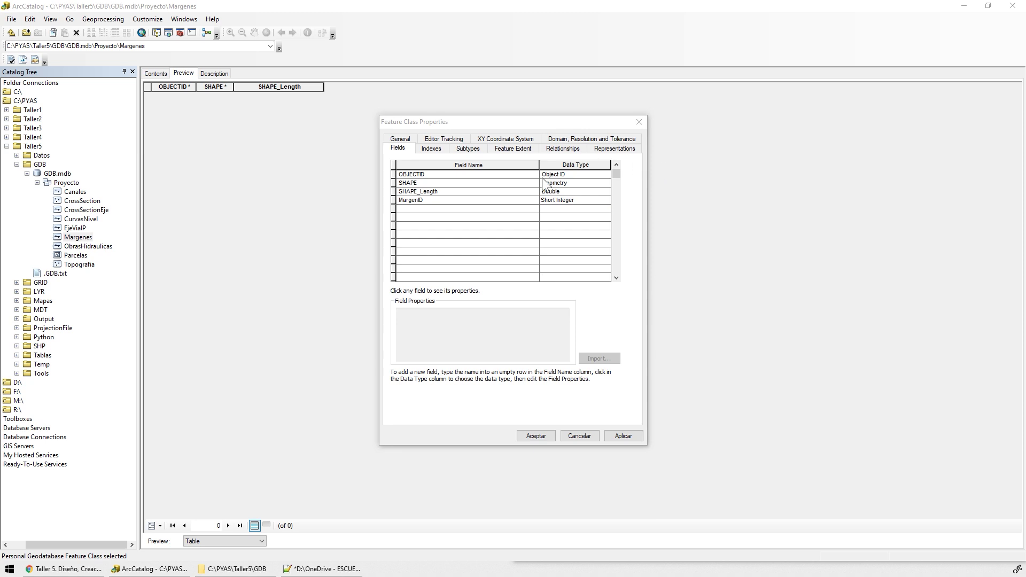
click(425, 206)
text(Descripcion)
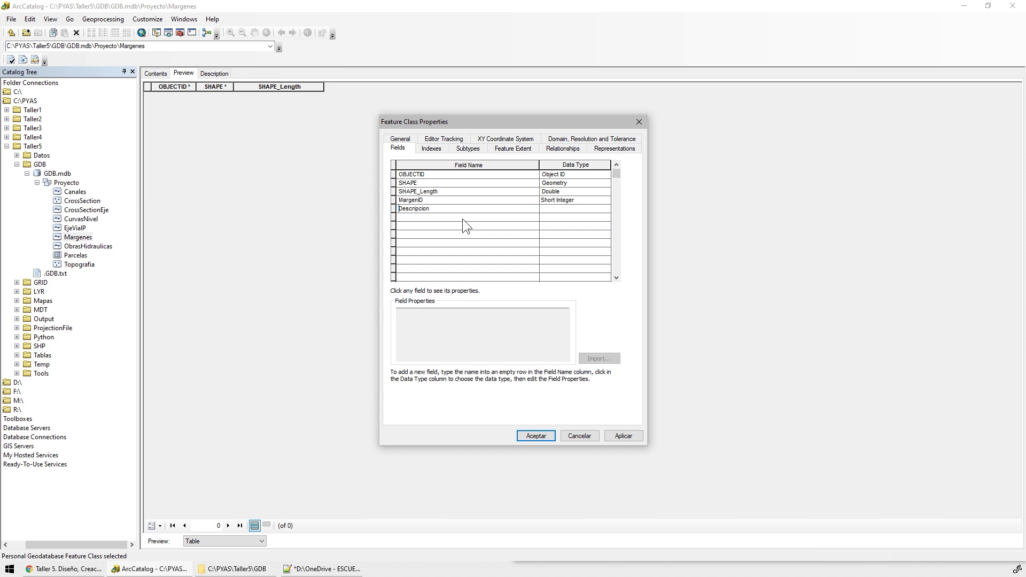
click(561, 210)
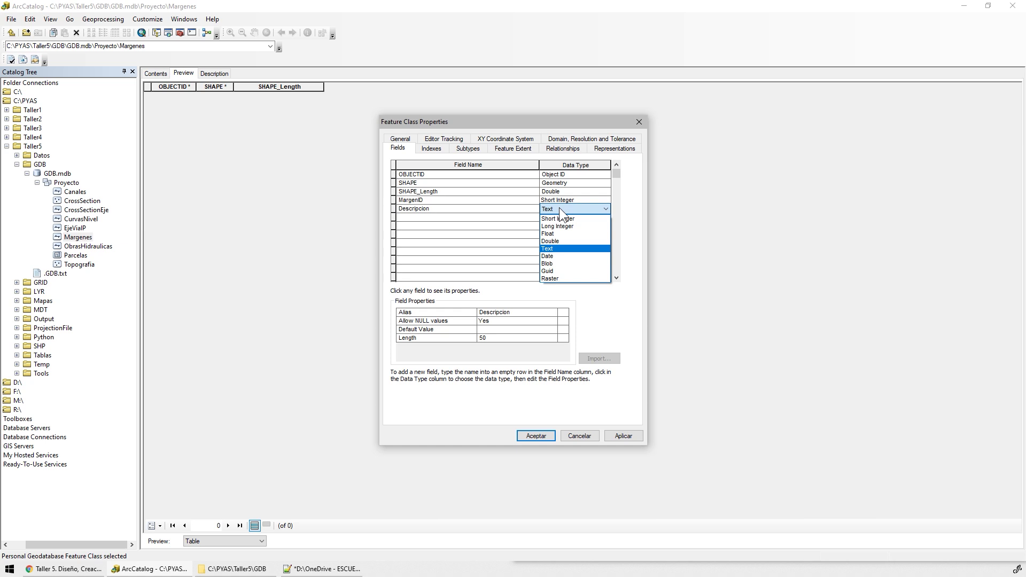
click(568, 249)
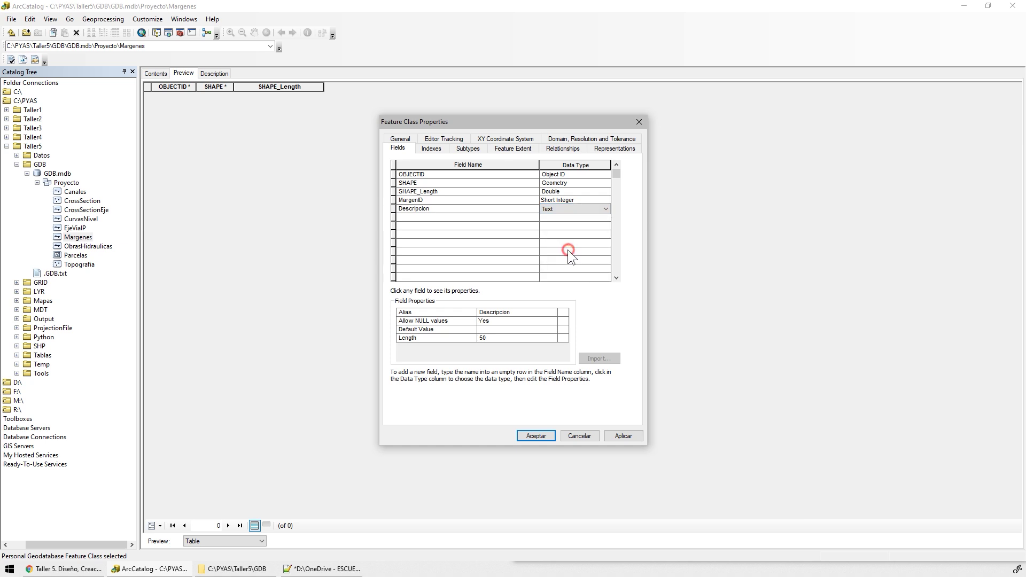
click(494, 339)
text(255)
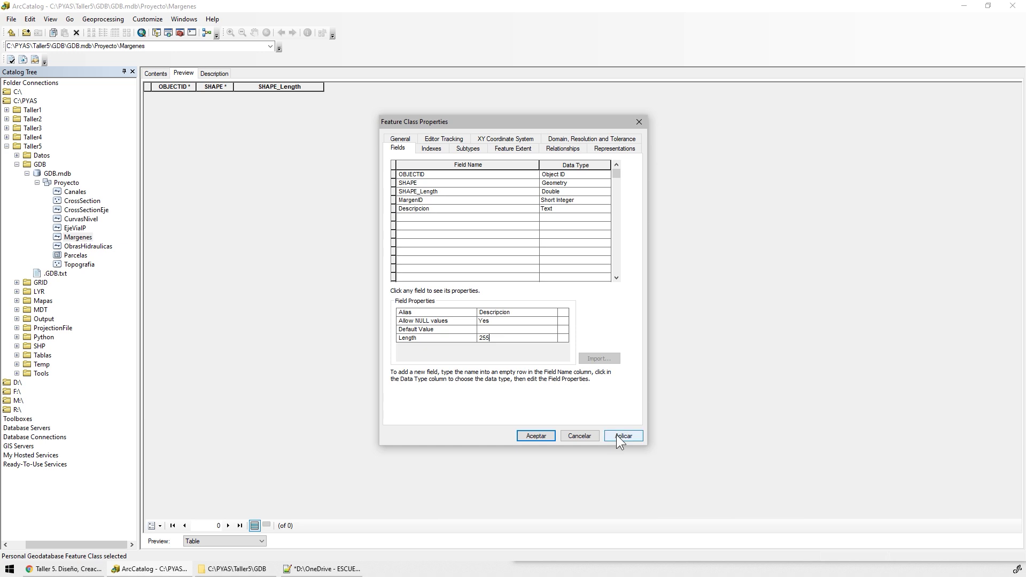
click(620, 437)
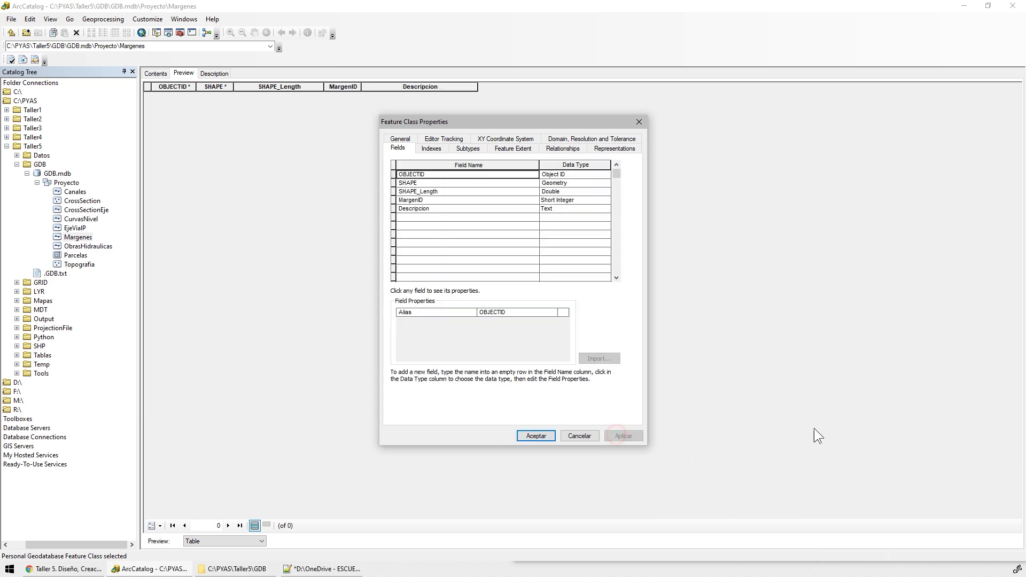
- Add a field named Margen to Margenes with the Short Integer data type and save the field definitions
click(412, 218)
text(Margen)
click(552, 217)
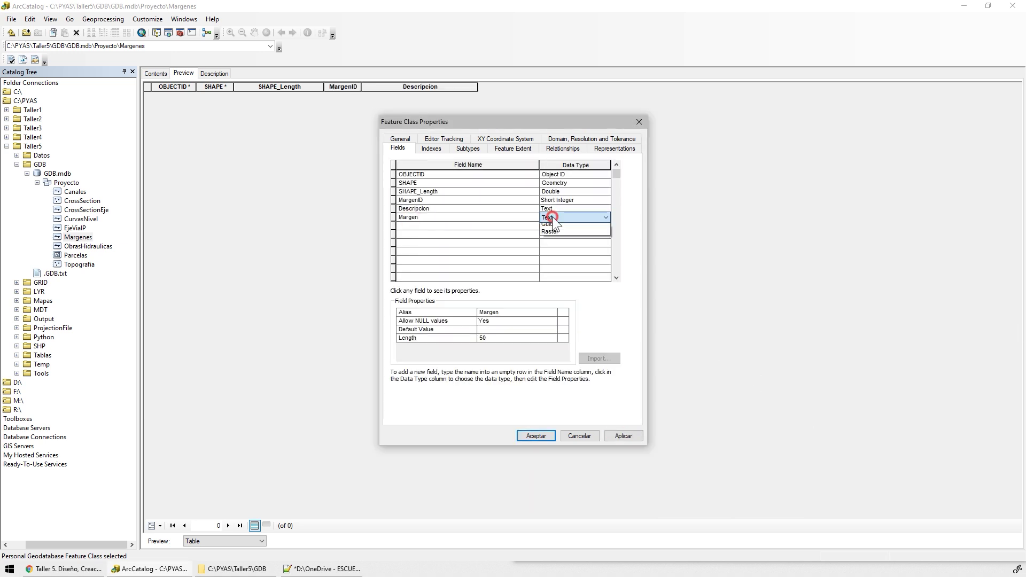
click(568, 227)
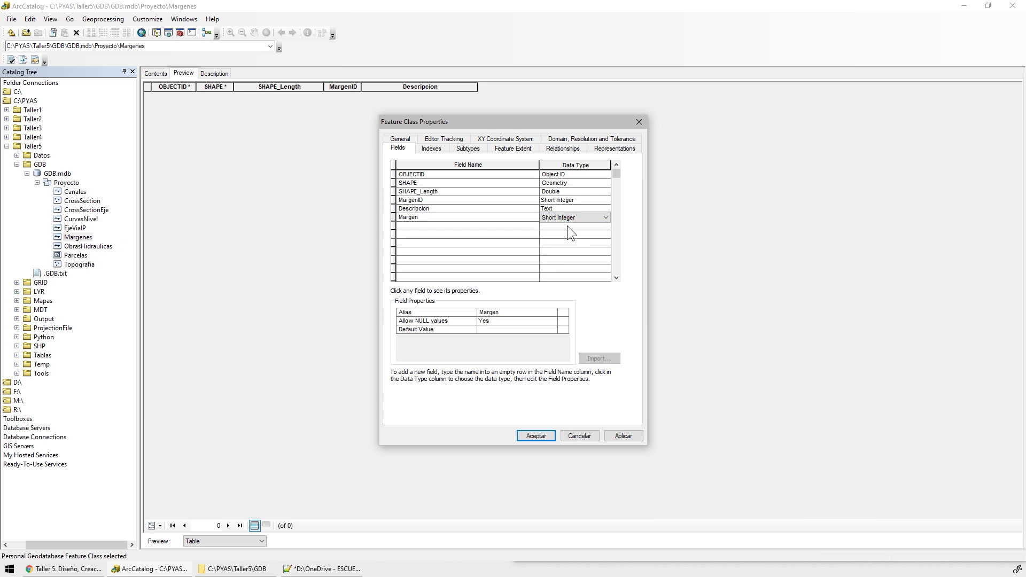
click(624, 436)
click(535, 437)
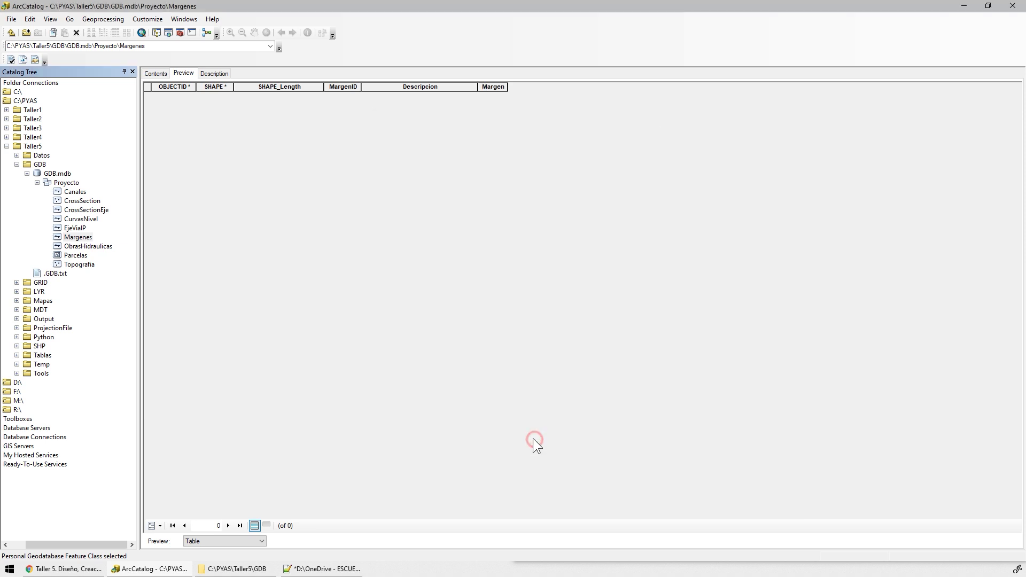
click(68, 183)
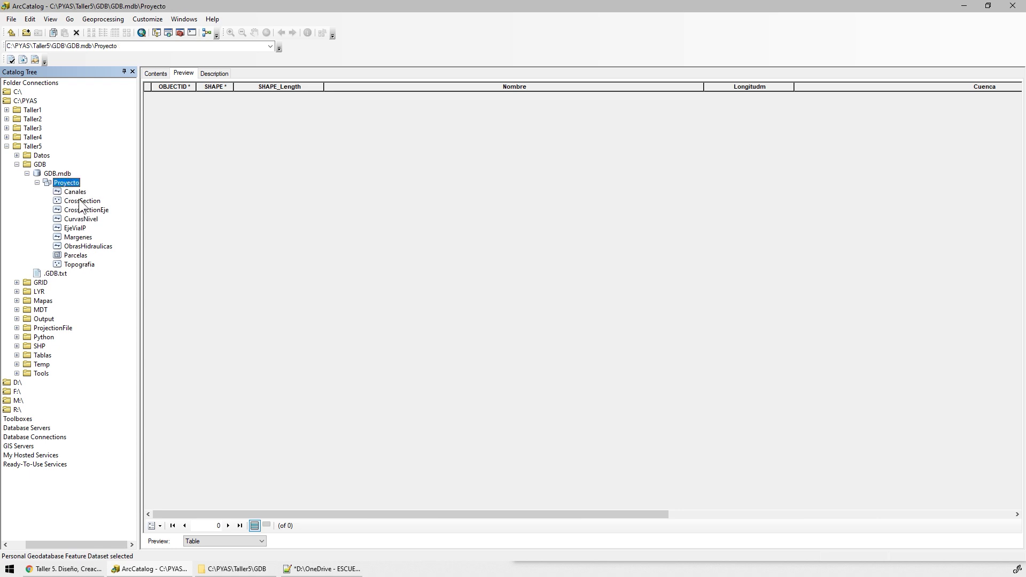
click(53, 174)
click(37, 183)
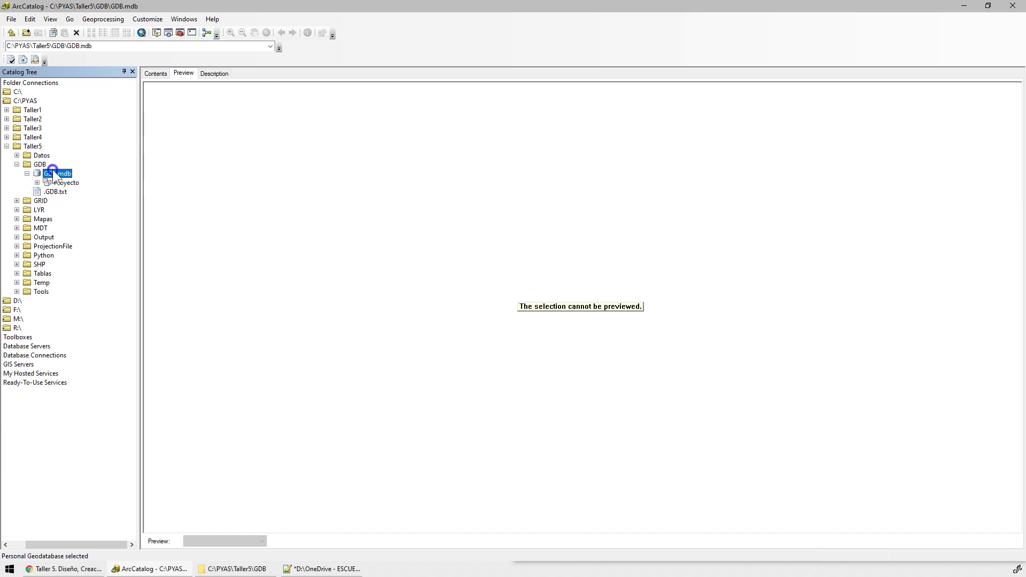
right_click(52, 171)
mouse_move(152, 264)
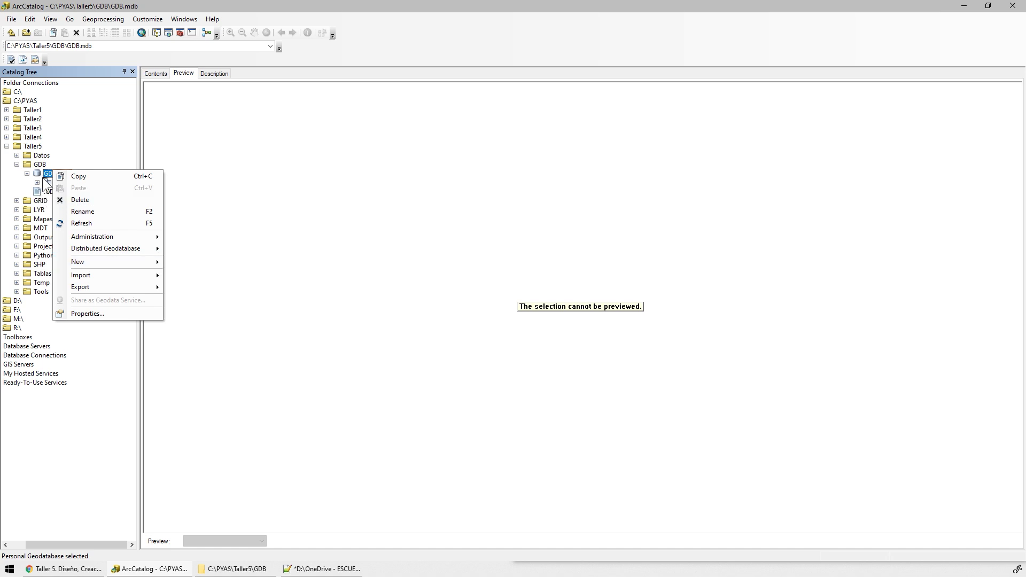
key(F2)
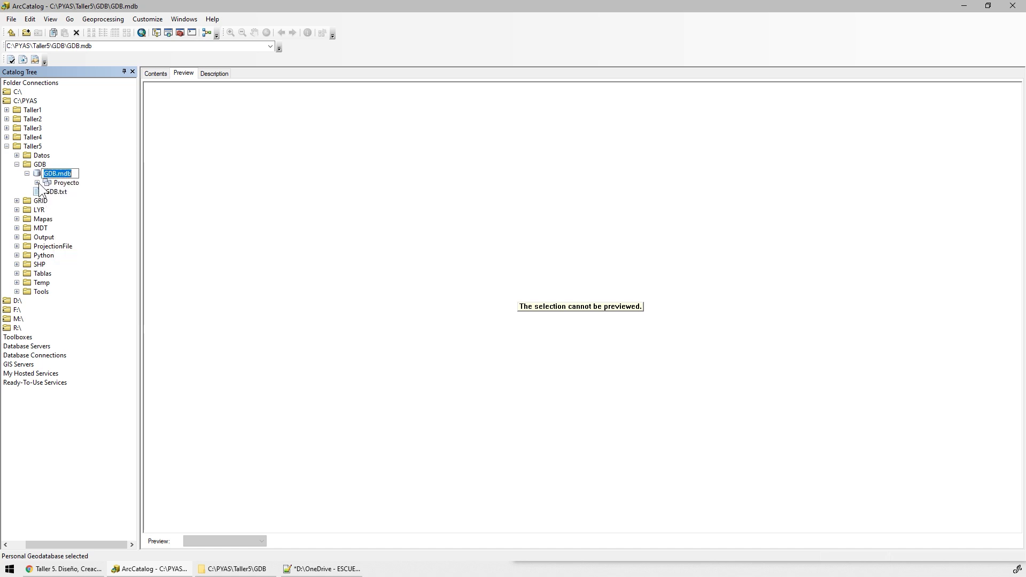
click(37, 183)
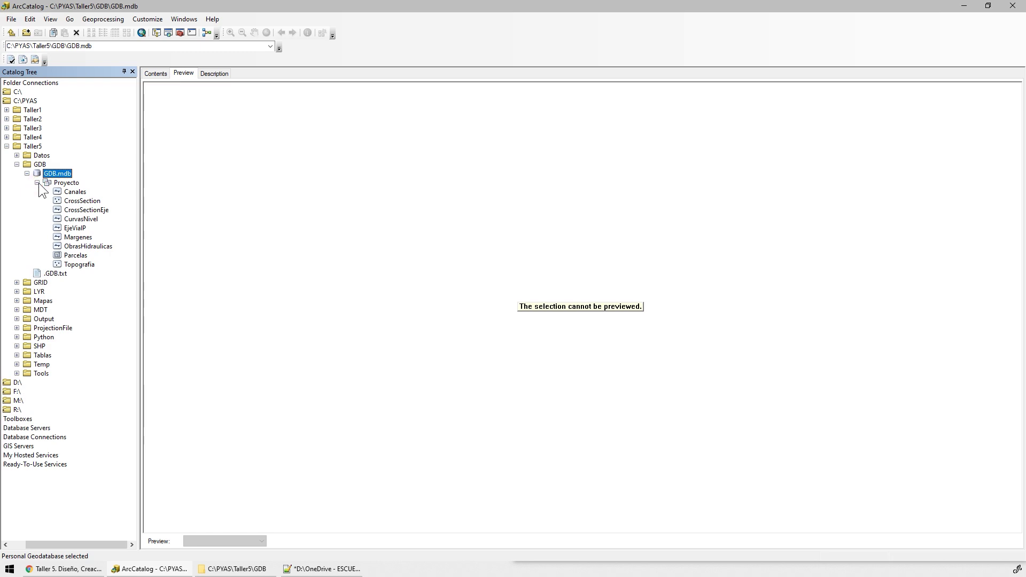